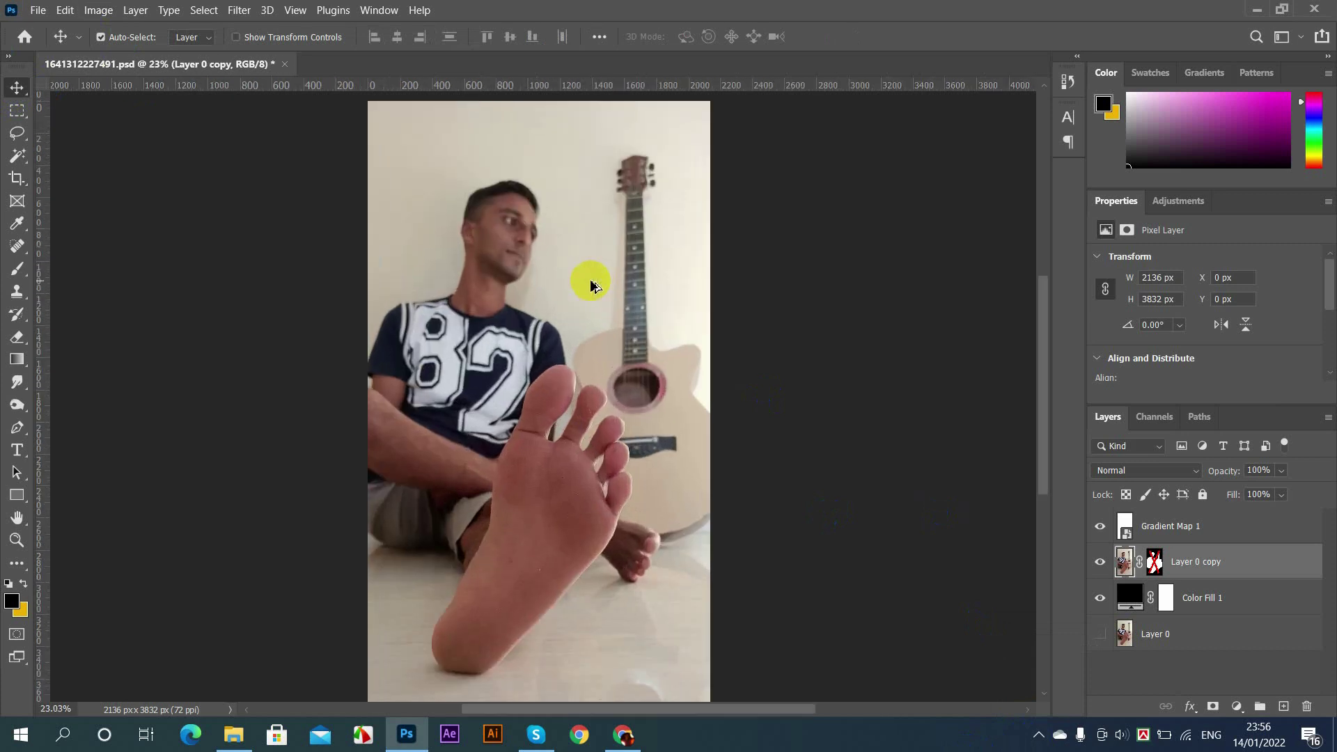
pyautogui.scroll(-2, 478, 209)
pyautogui.scroll(3, 478, 223)
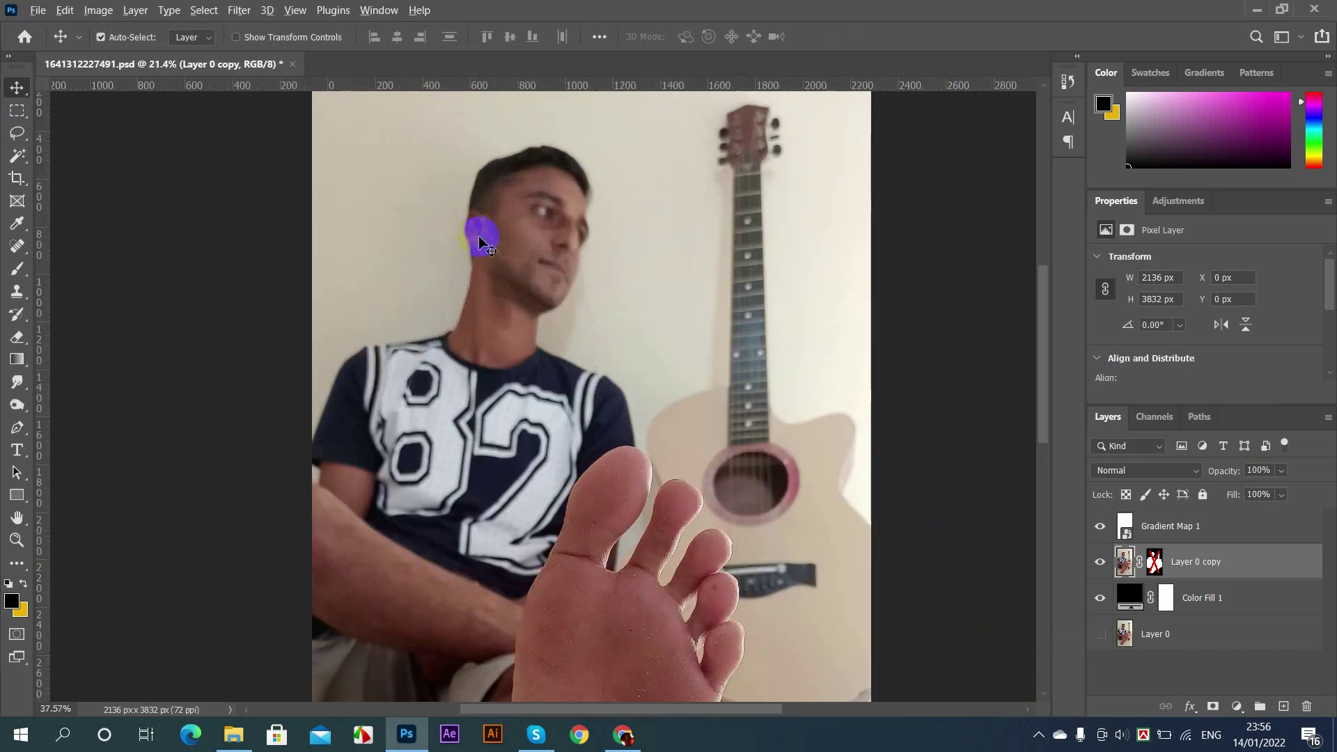
pyautogui.scroll(-2, 486, 248)
pyautogui.scroll(2, 409, 122)
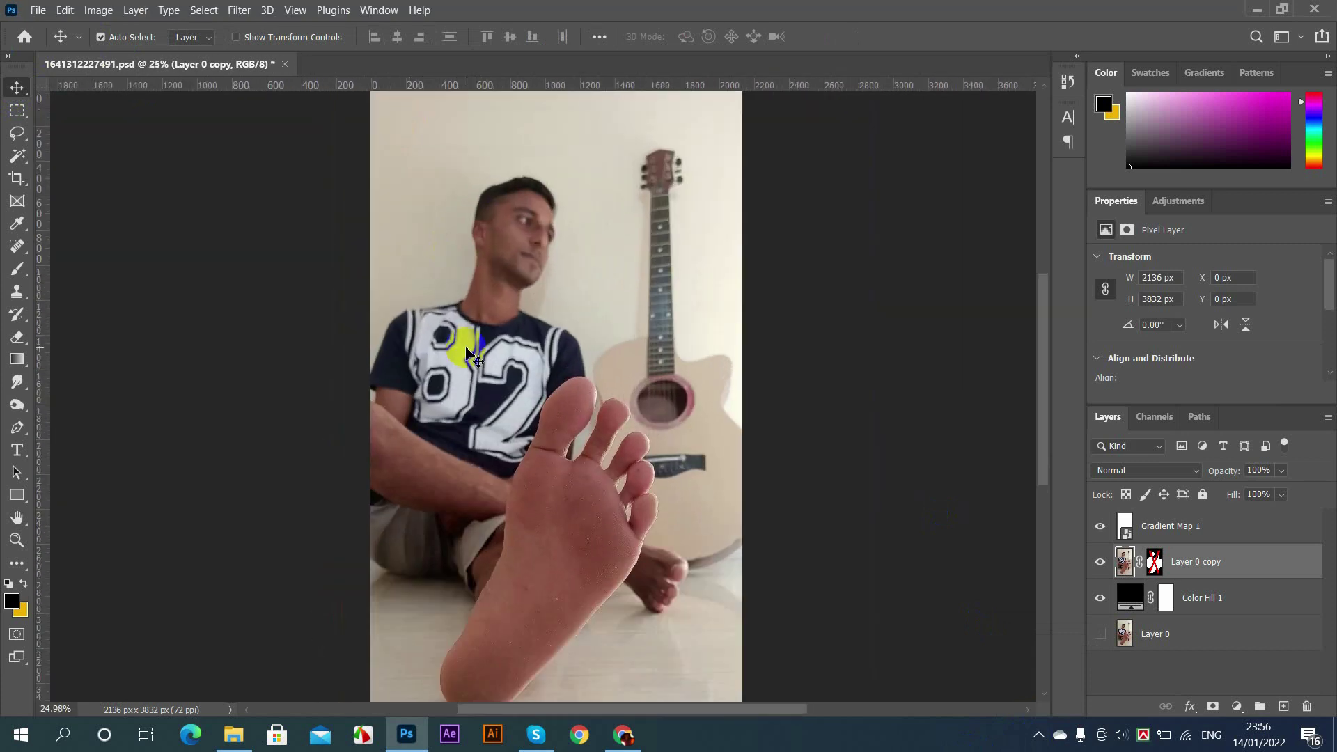
pyautogui.scroll(1, 468, 354)
pyautogui.scroll(2, 469, 290)
pyautogui.scroll(-4, 525, 367)
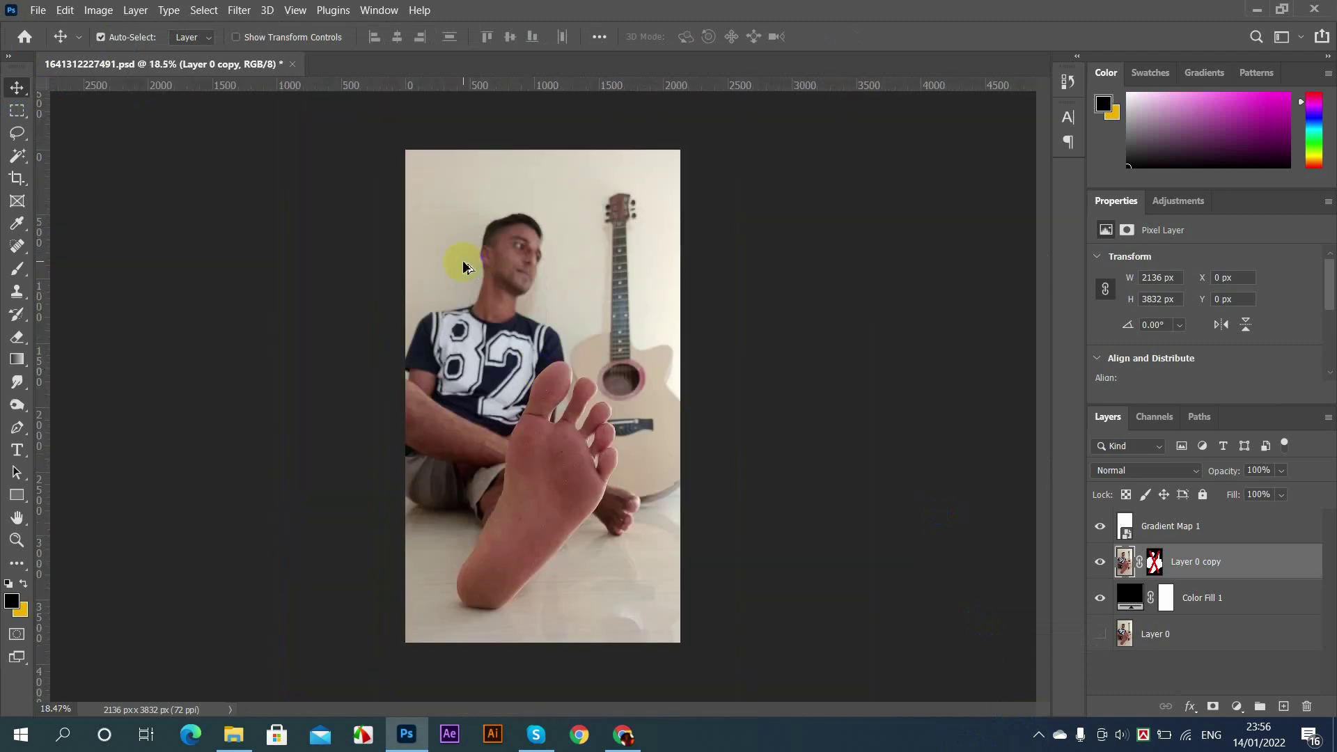
pyautogui.scroll(2, 464, 265)
pyautogui.scroll(-3, 462, 263)
pyautogui.scroll(2, 460, 211)
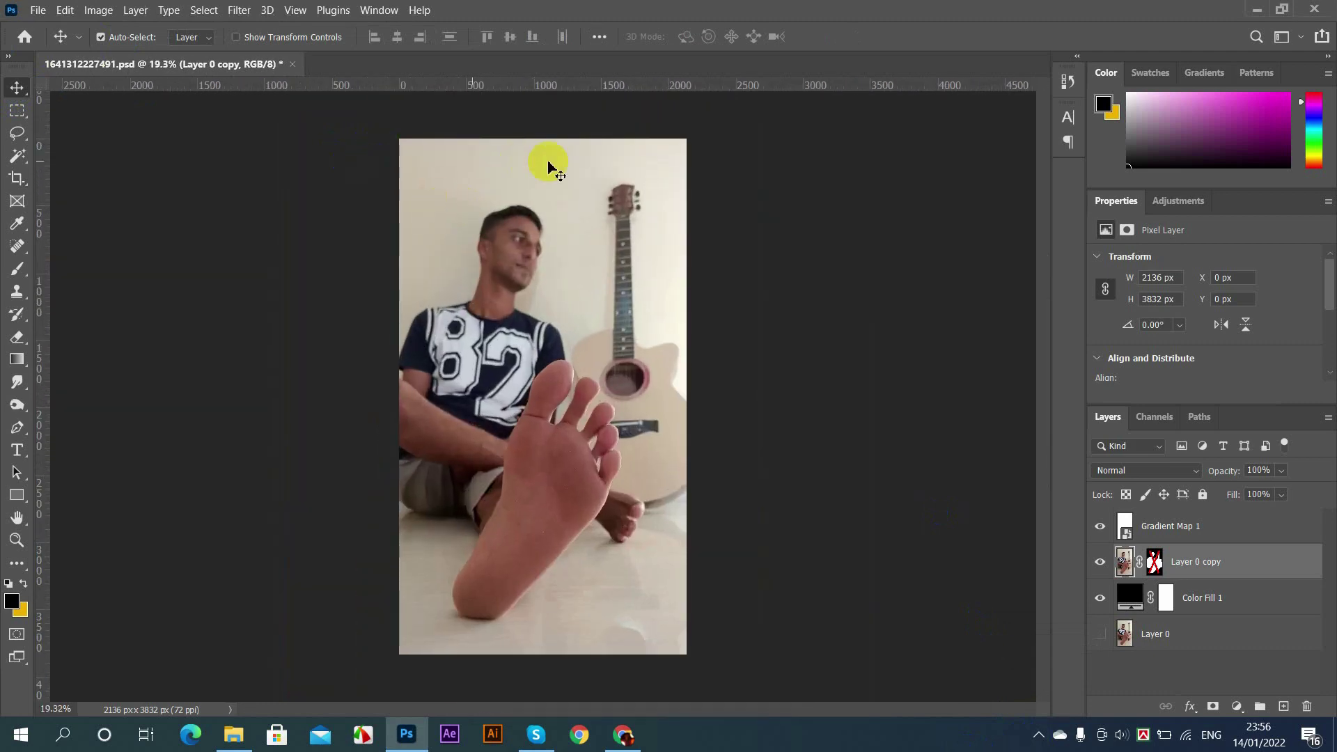
pyautogui.scroll(1, 553, 168)
pyautogui.scroll(-2, 537, 173)
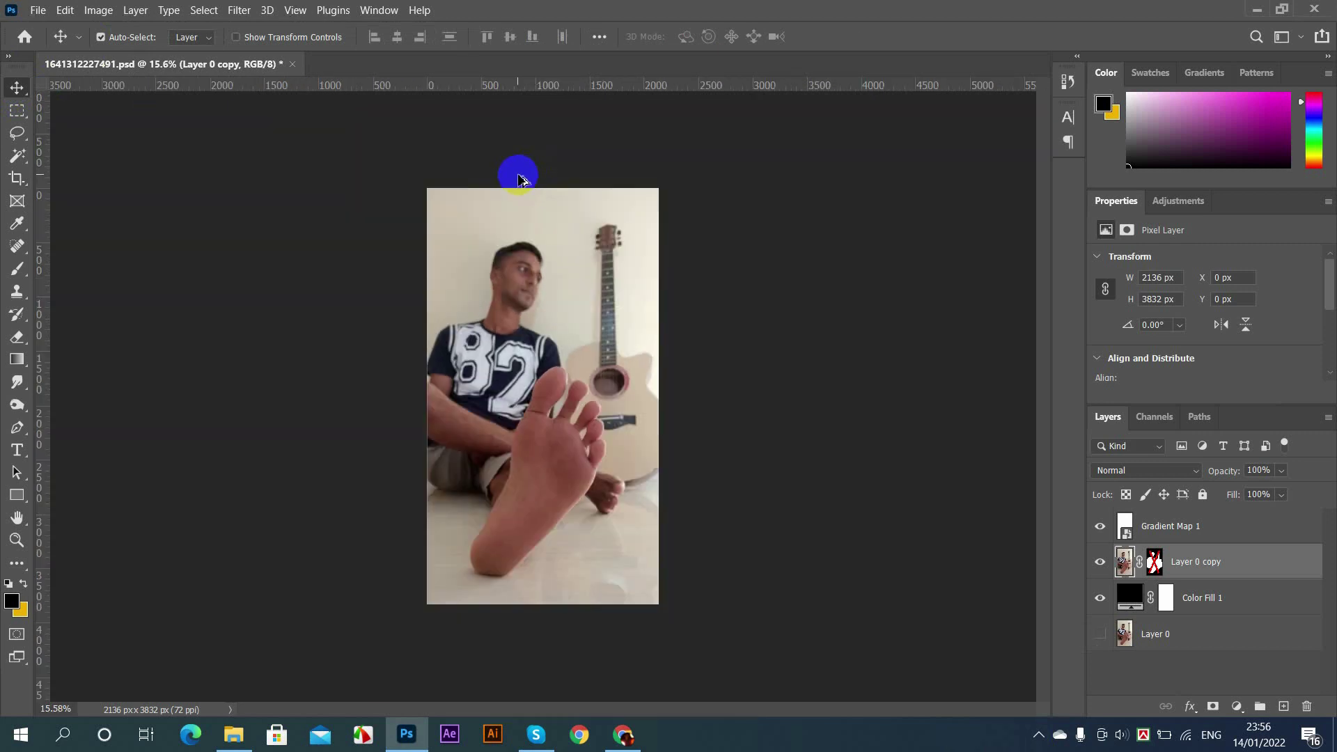
pyautogui.scroll(2, 498, 232)
pyautogui.scroll(-2, 500, 229)
pyautogui.scroll(2, 487, 167)
pyautogui.scroll(-3, 480, 164)
pyautogui.scroll(1, 481, 164)
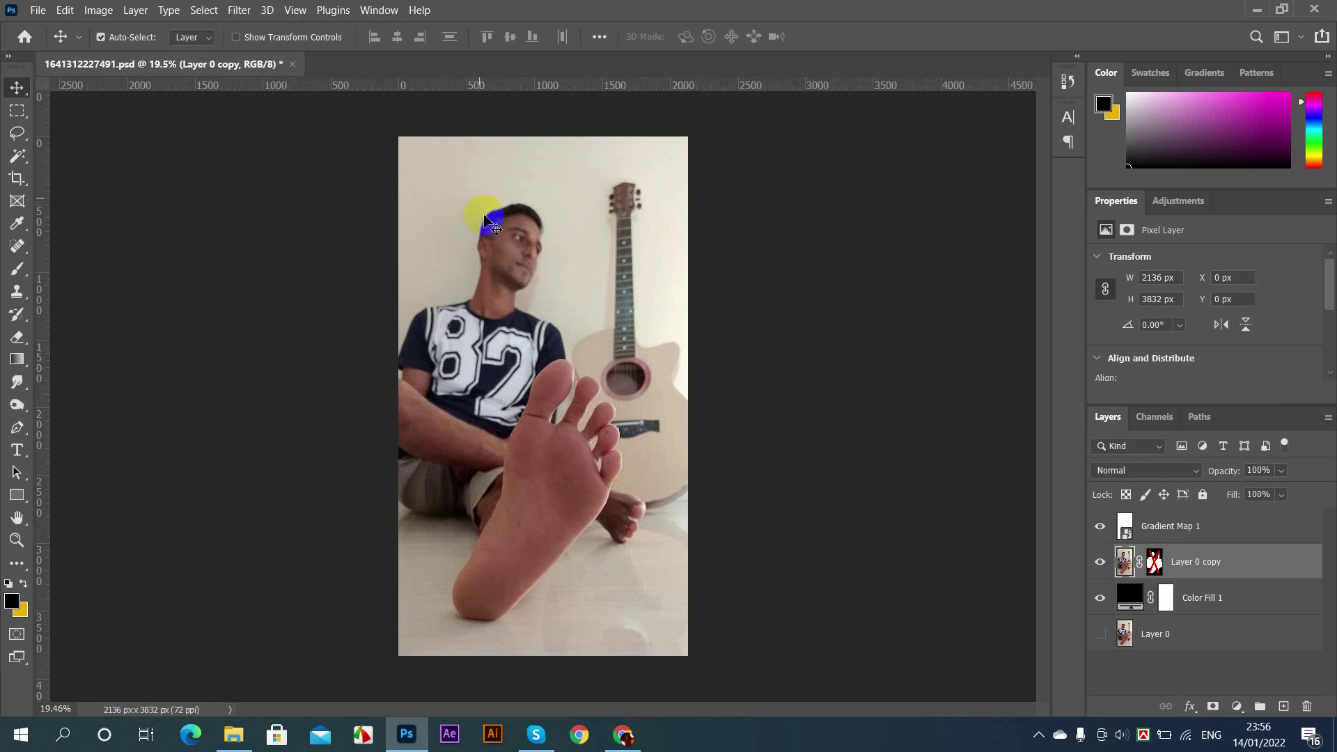
pyautogui.scroll(2, 466, 219)
pyautogui.scroll(-3, 474, 237)
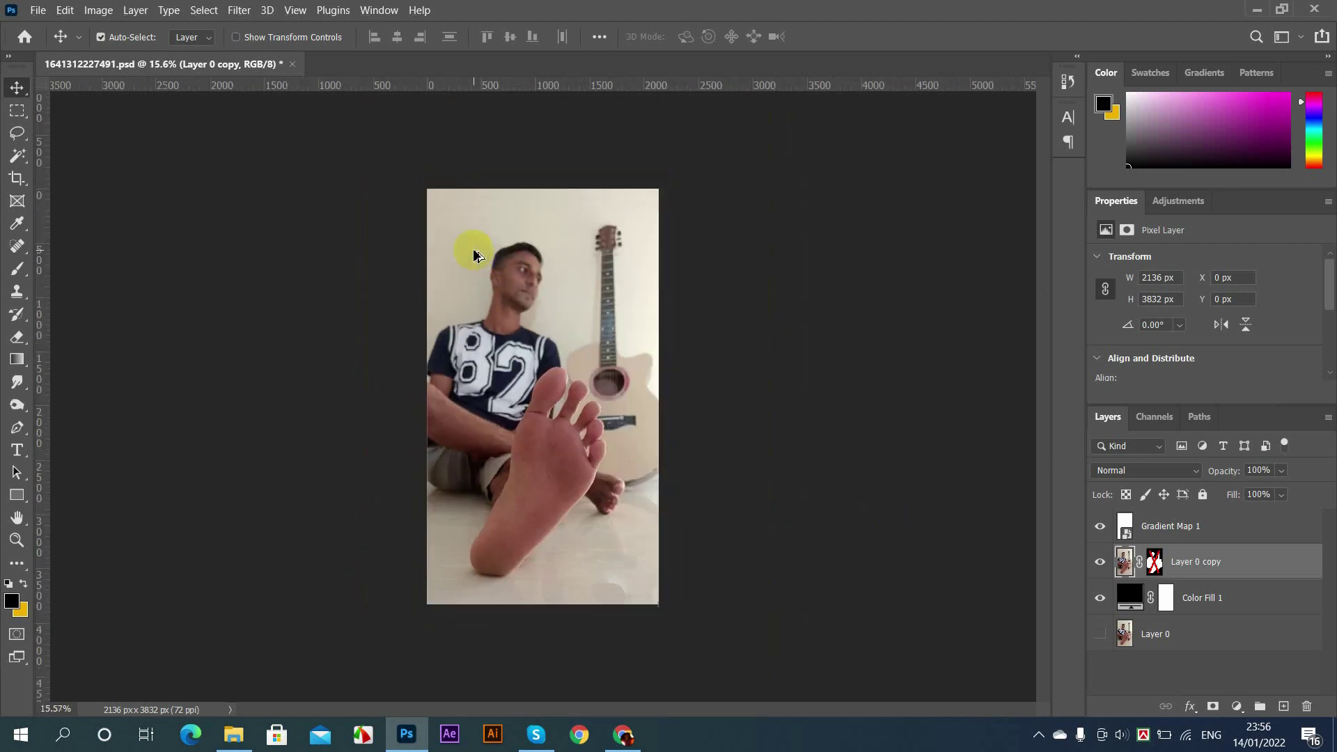
pyautogui.scroll(2, 508, 194)
pyautogui.scroll(-3, 514, 230)
pyautogui.scroll(3, 519, 217)
pyautogui.scroll(4, 523, 262)
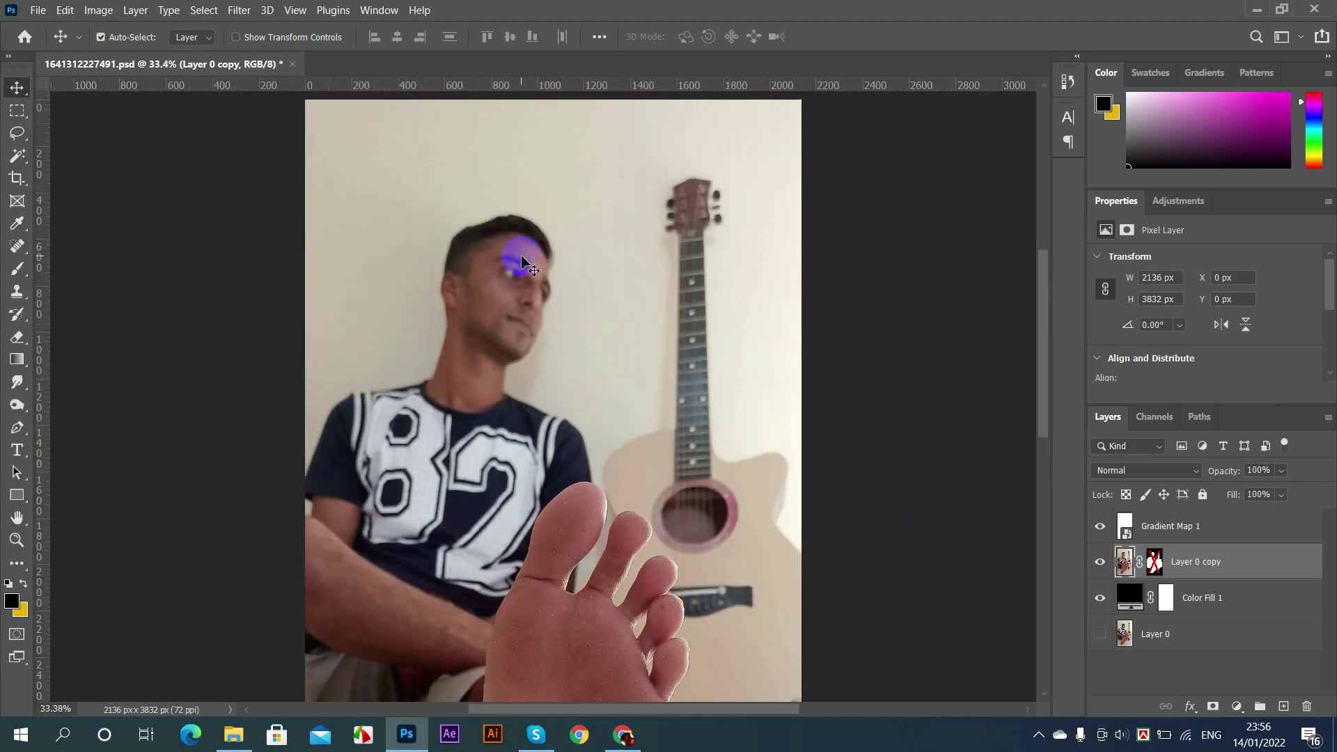
pyautogui.scroll(-3, 501, 251)
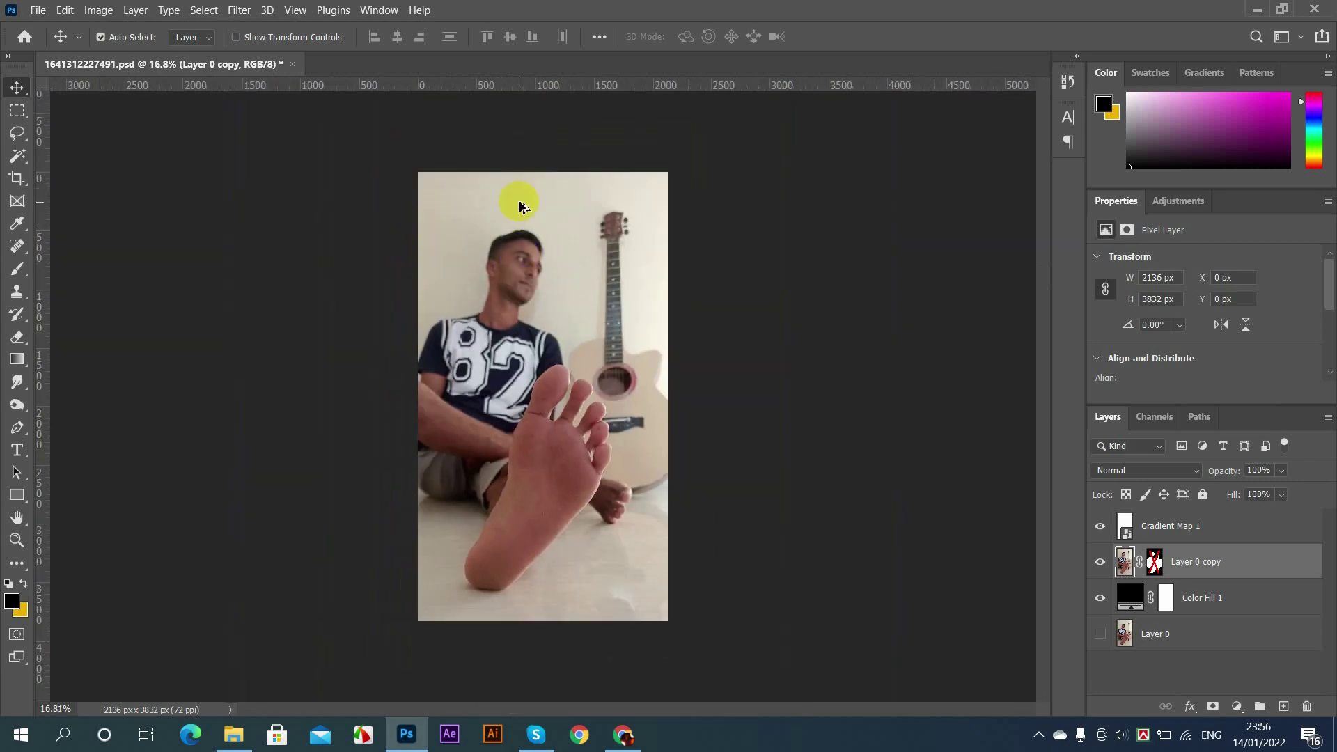
pyautogui.scroll(2, 519, 206)
pyautogui.scroll(-2, 519, 208)
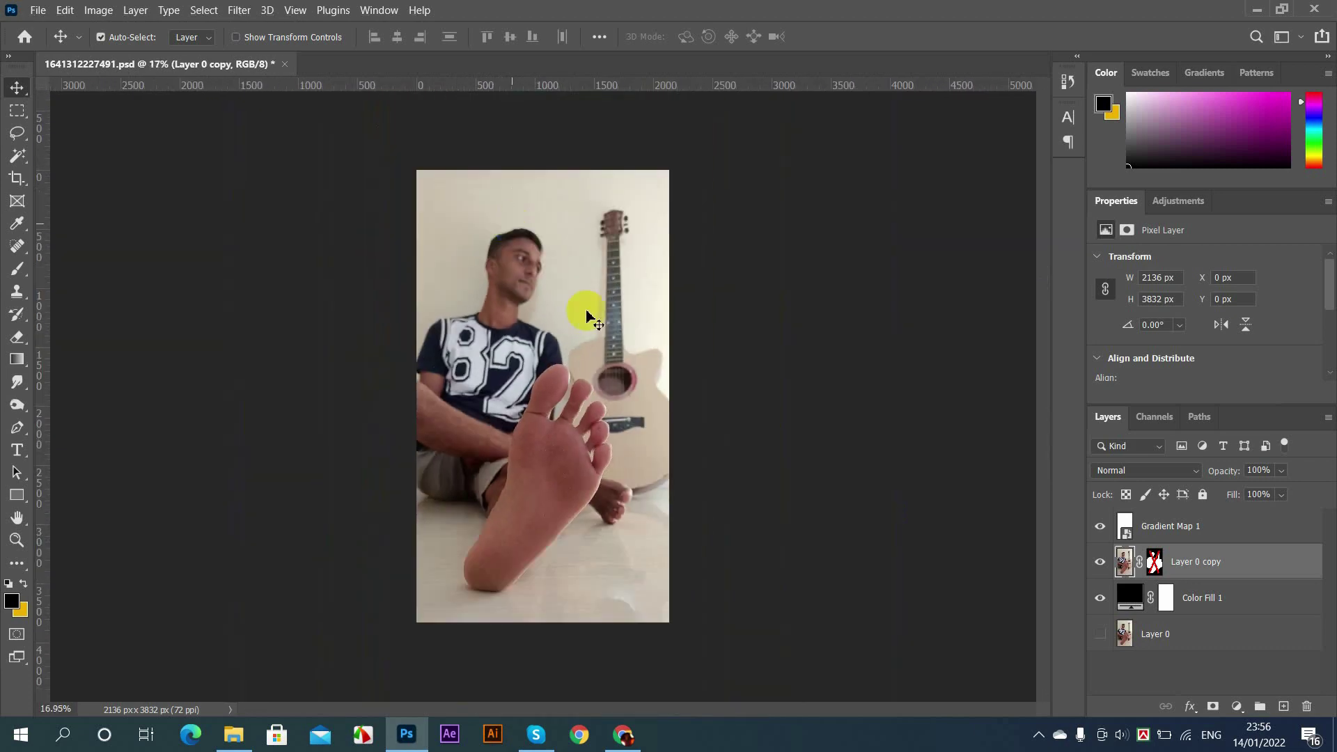
pyautogui.scroll(1, 446, 243)
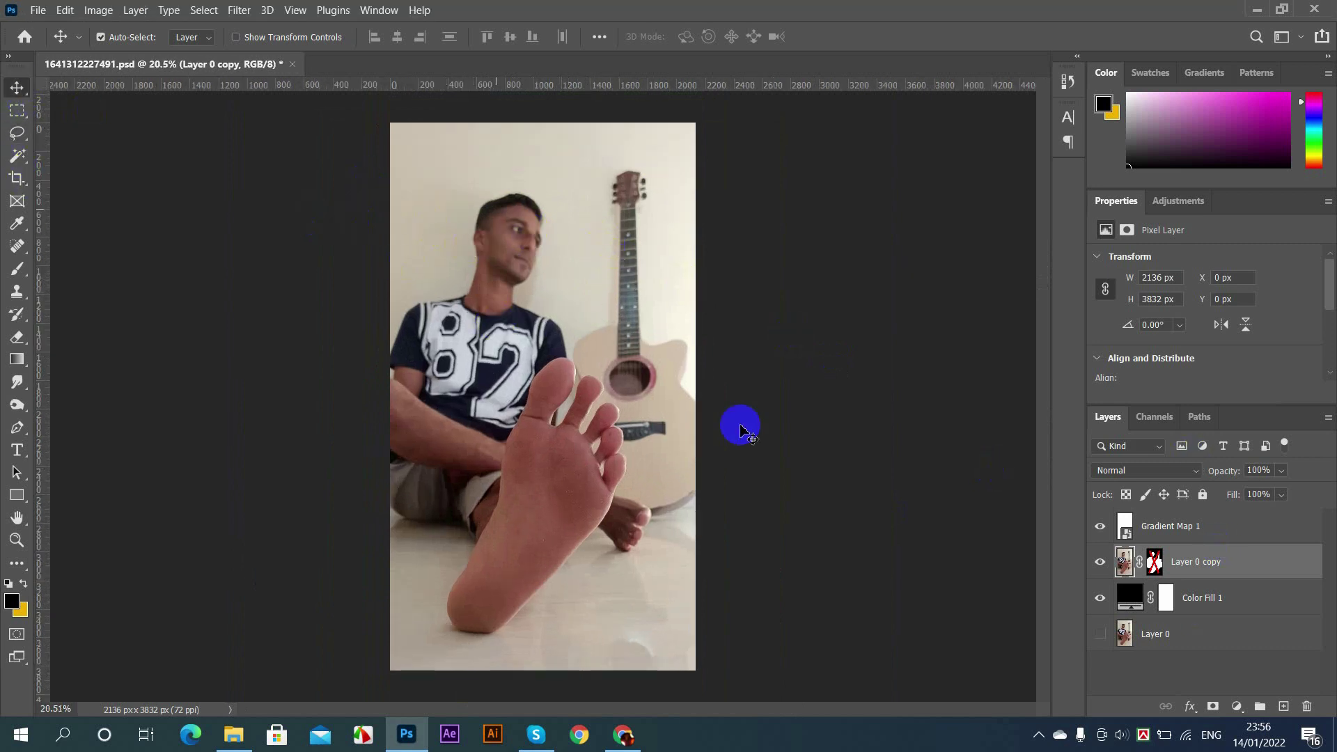
# Step: Enable the layer mask on Layer 0 copy so the photo's background is hidden
pyautogui.click(1153, 571)
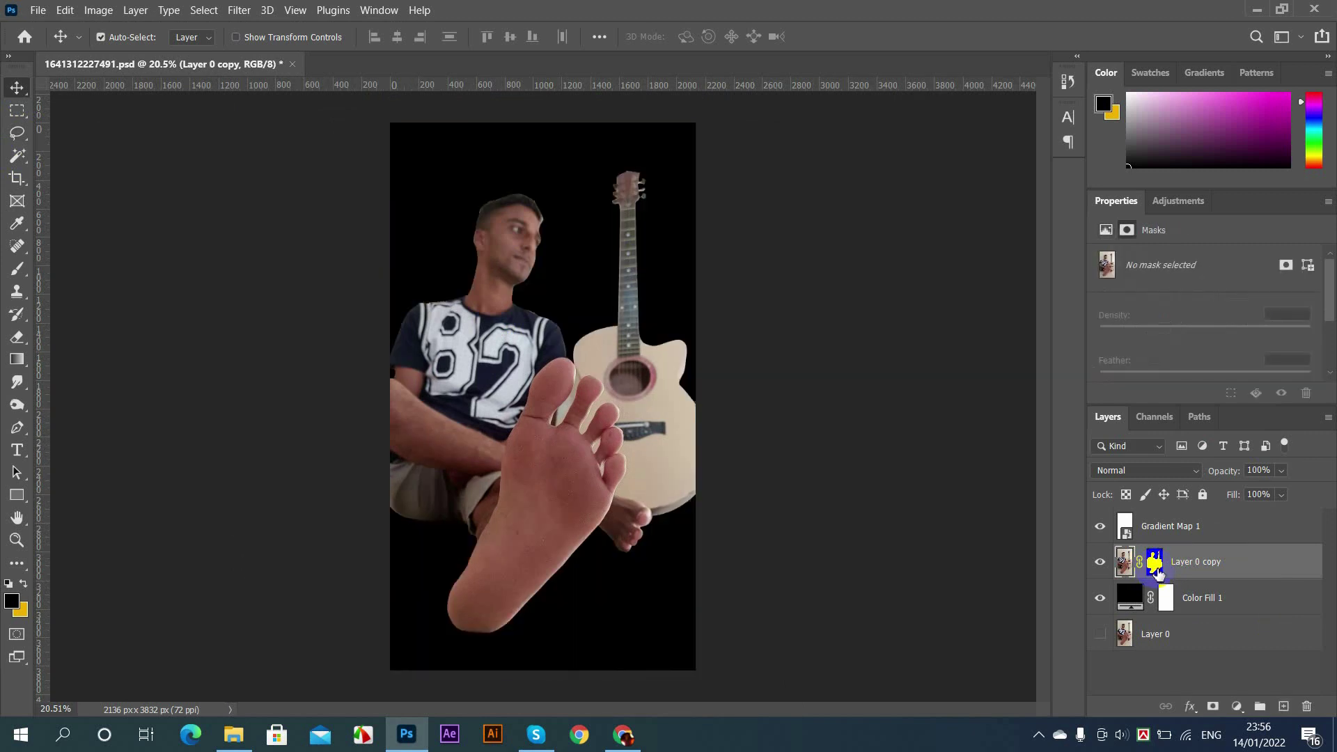
pyautogui.keyDown('shift'); pyautogui.click(1155, 567); pyautogui.keyUp('shift')
pyautogui.keyDown('shift'); pyautogui.click(1155, 566); pyautogui.keyUp('shift')
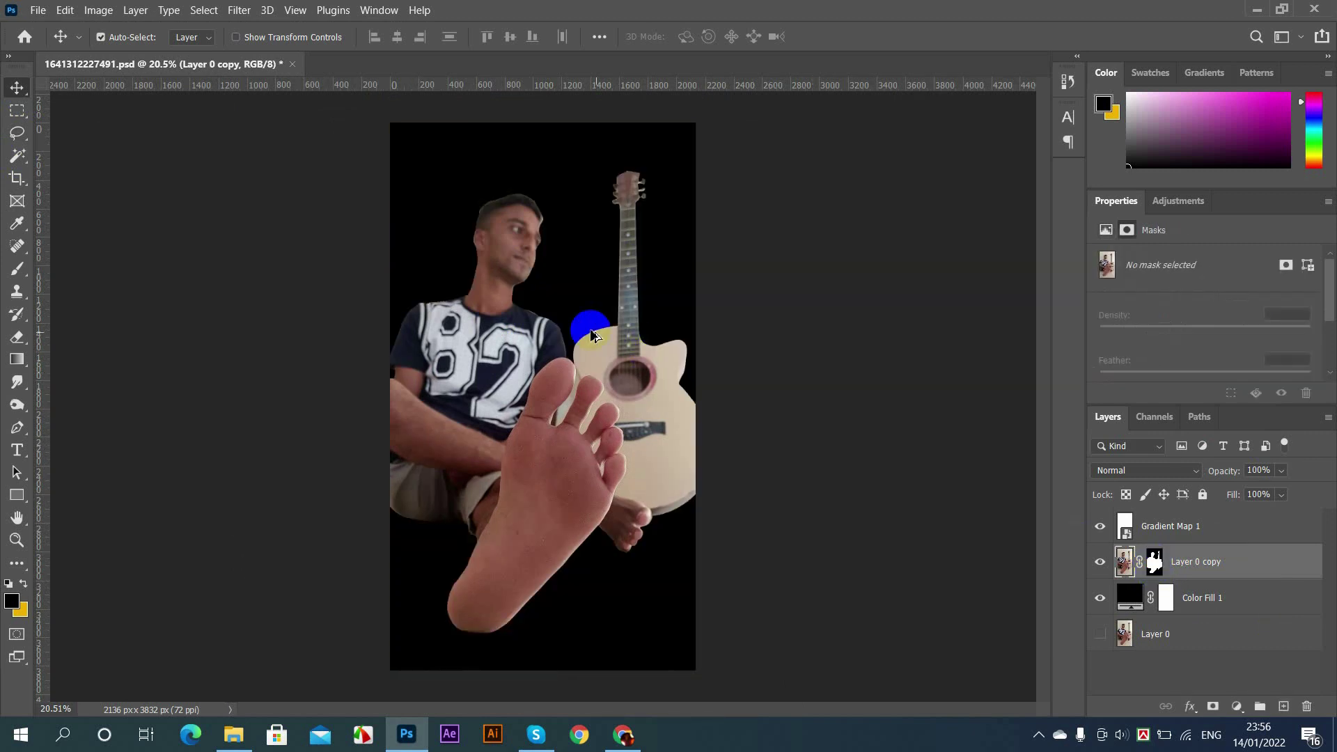
# Step: Extend the canvas on all sides around the man and guitar to about 4606 × 4294 px with the Crop tool
pyautogui.scroll(-2, 590, 335)
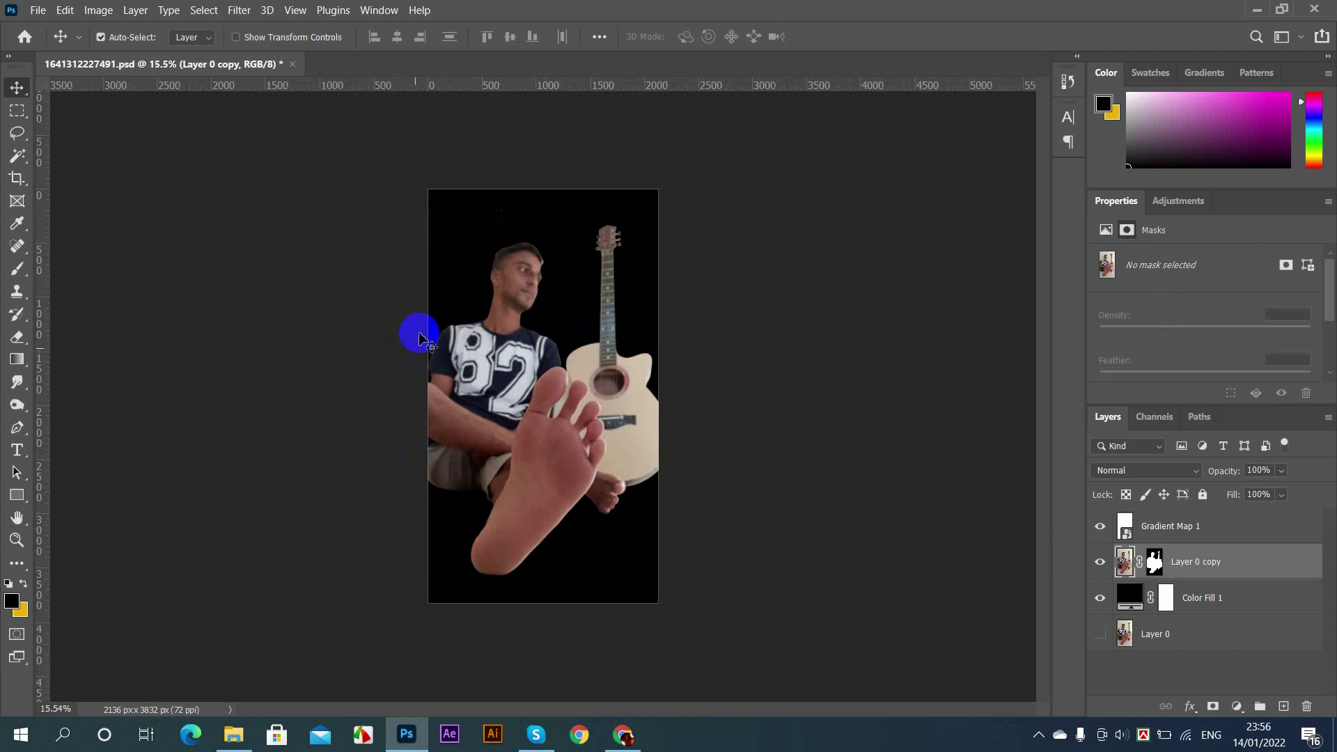
pyautogui.click(20, 180)
pyautogui.moveTo(430, 197); pyautogui.dragTo(295, 168)
pyautogui.click(917, 39)
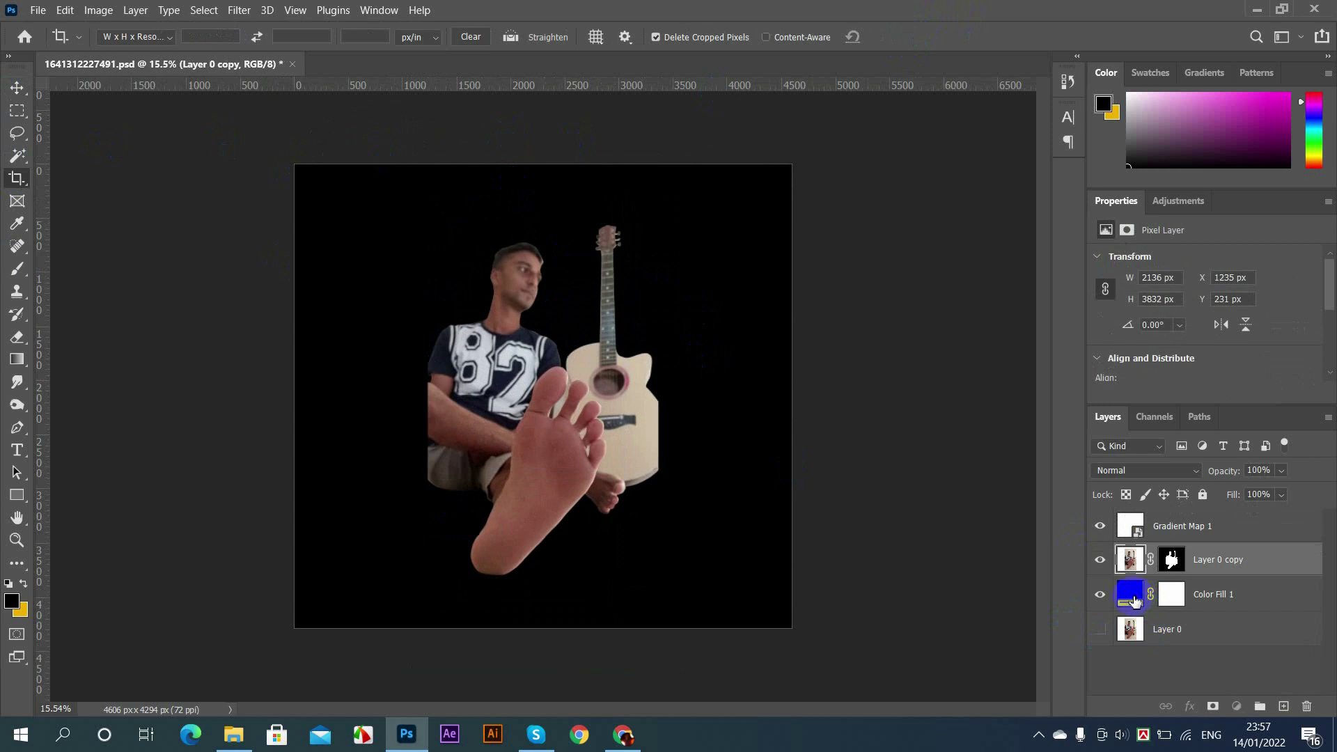
# Step: Add a Hue/Saturation adjustment layer above Layer 0 copy with Saturation -100 and Lightness -21
pyautogui.click(1132, 597)
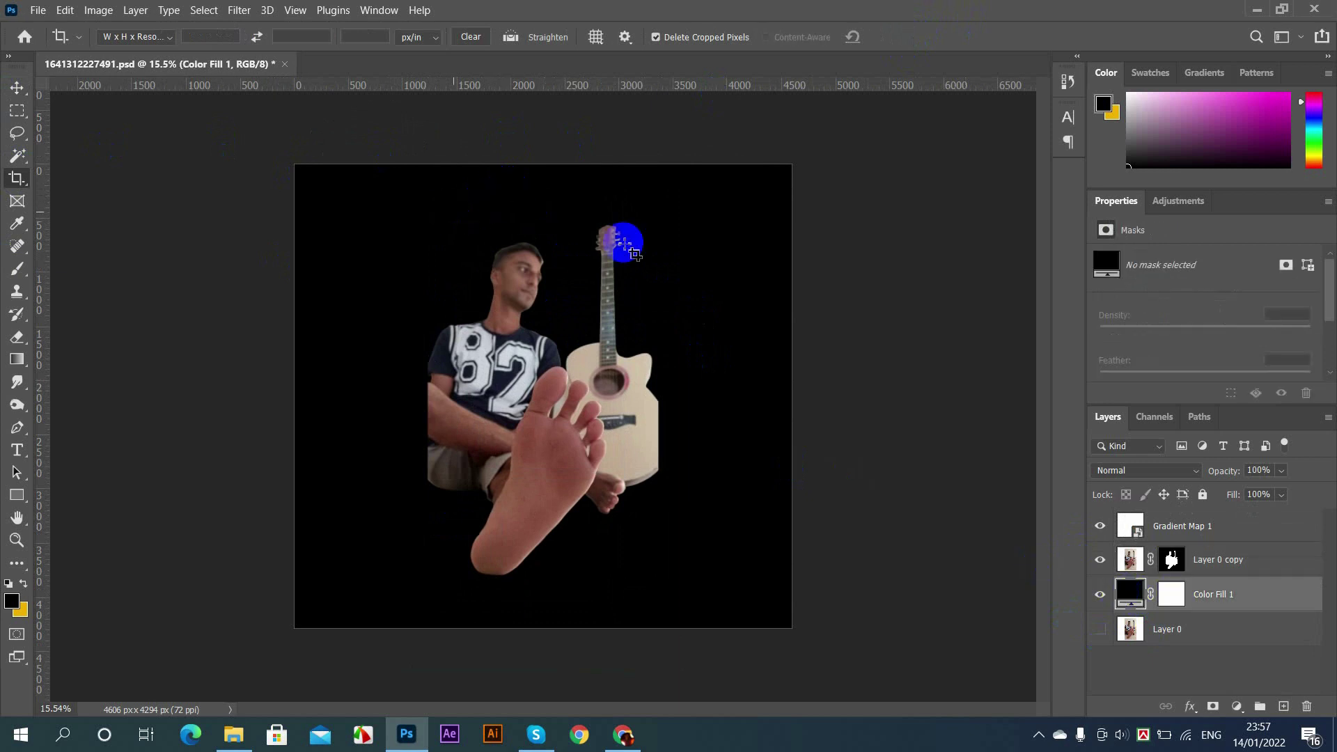
pyautogui.click(1222, 568)
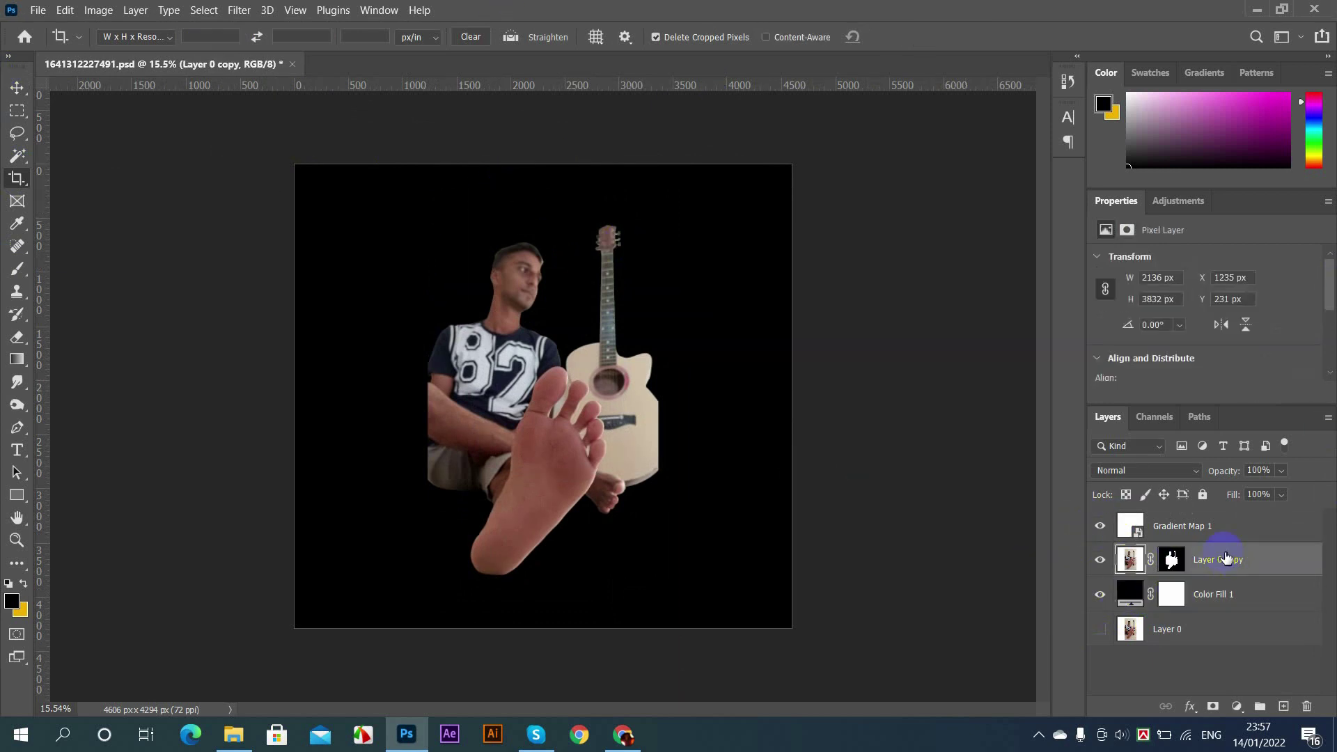
pyautogui.click(1234, 709)
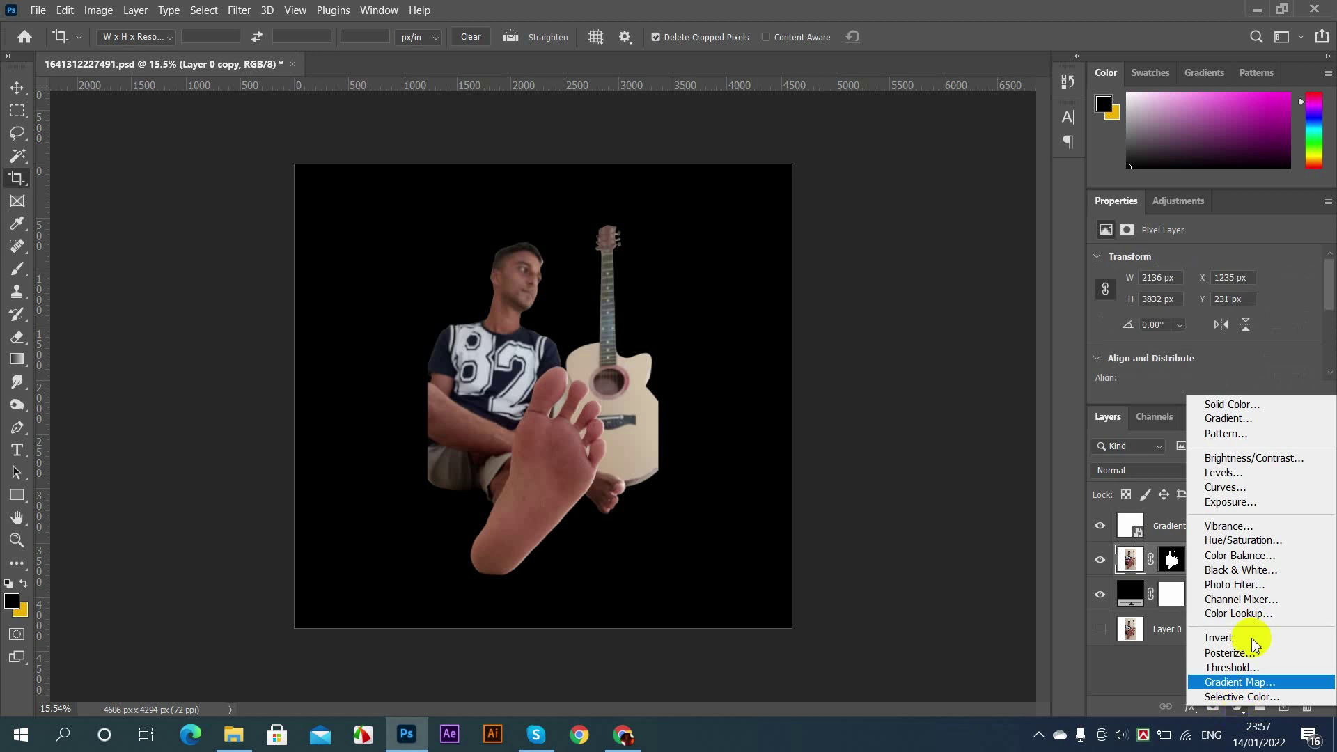
pyautogui.click(1263, 543)
pyautogui.scroll(-2, 1199, 326)
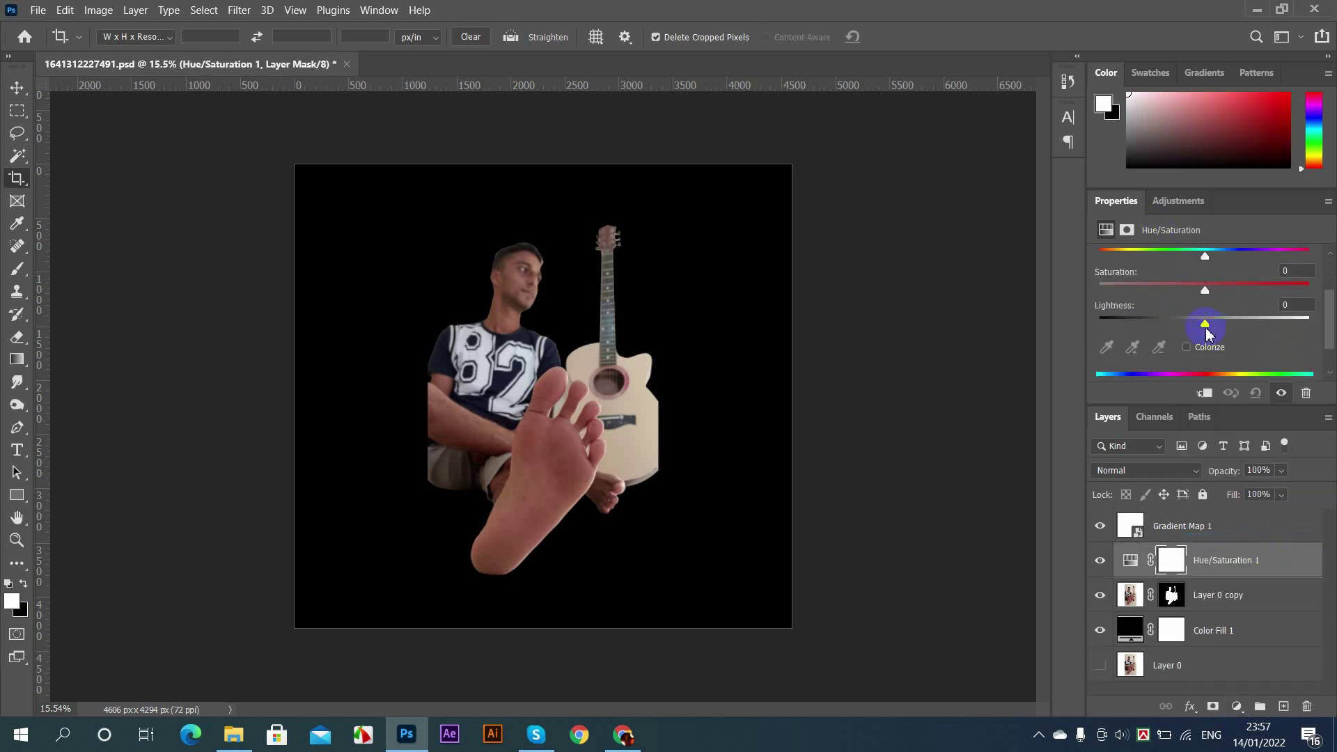
pyautogui.moveTo(1179, 292); pyautogui.dragTo(1072, 291)
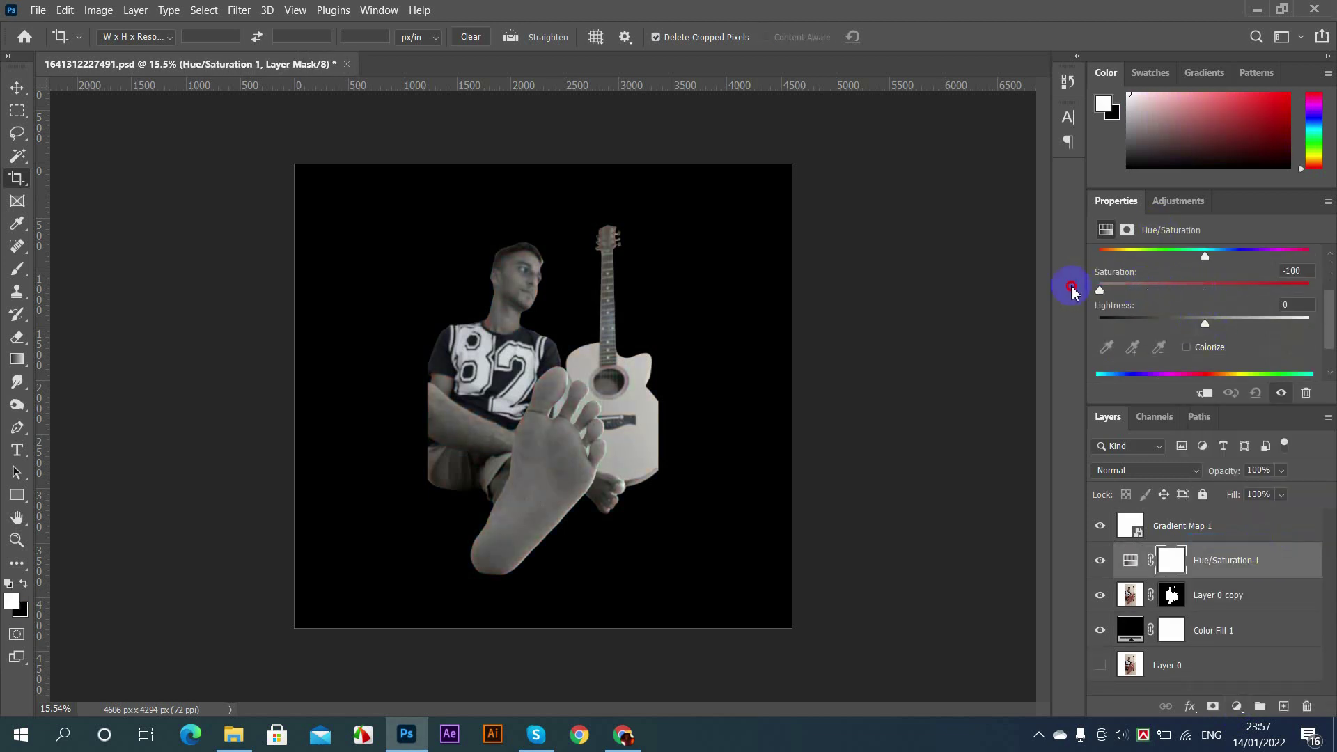
pyautogui.moveTo(1205, 327); pyautogui.dragTo(1186, 329)
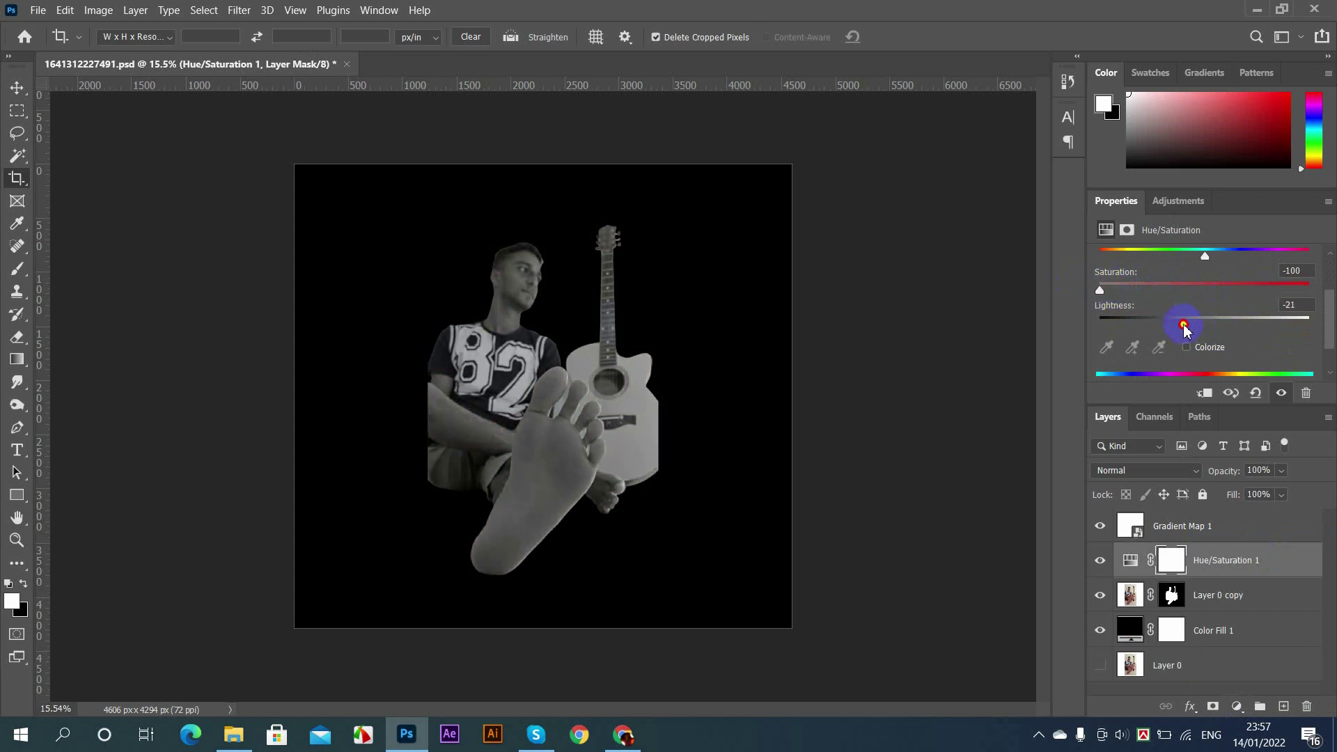
# Step: Add a Gradient Map adjustment layer above Hue/Saturation 1 using the Black, White preset from Basics
pyautogui.click(1237, 706)
pyautogui.click(1251, 688)
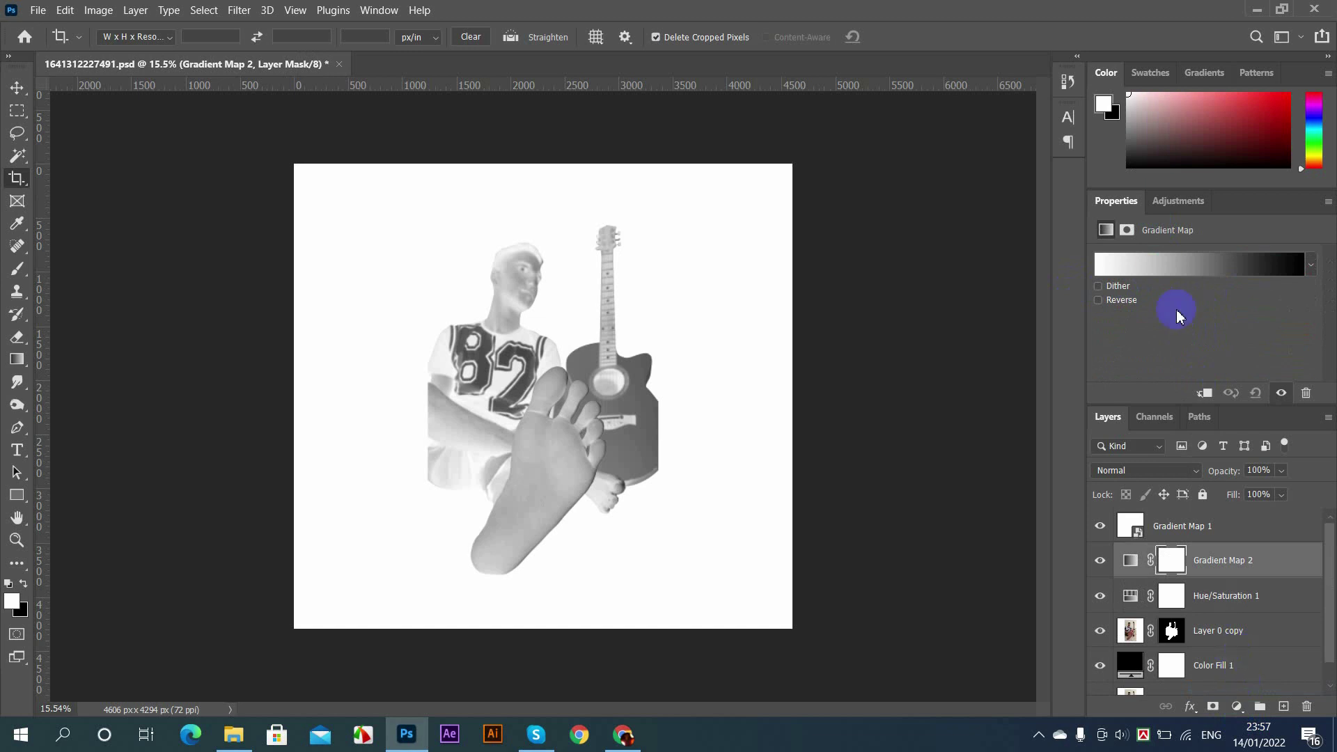
pyautogui.click(1178, 266)
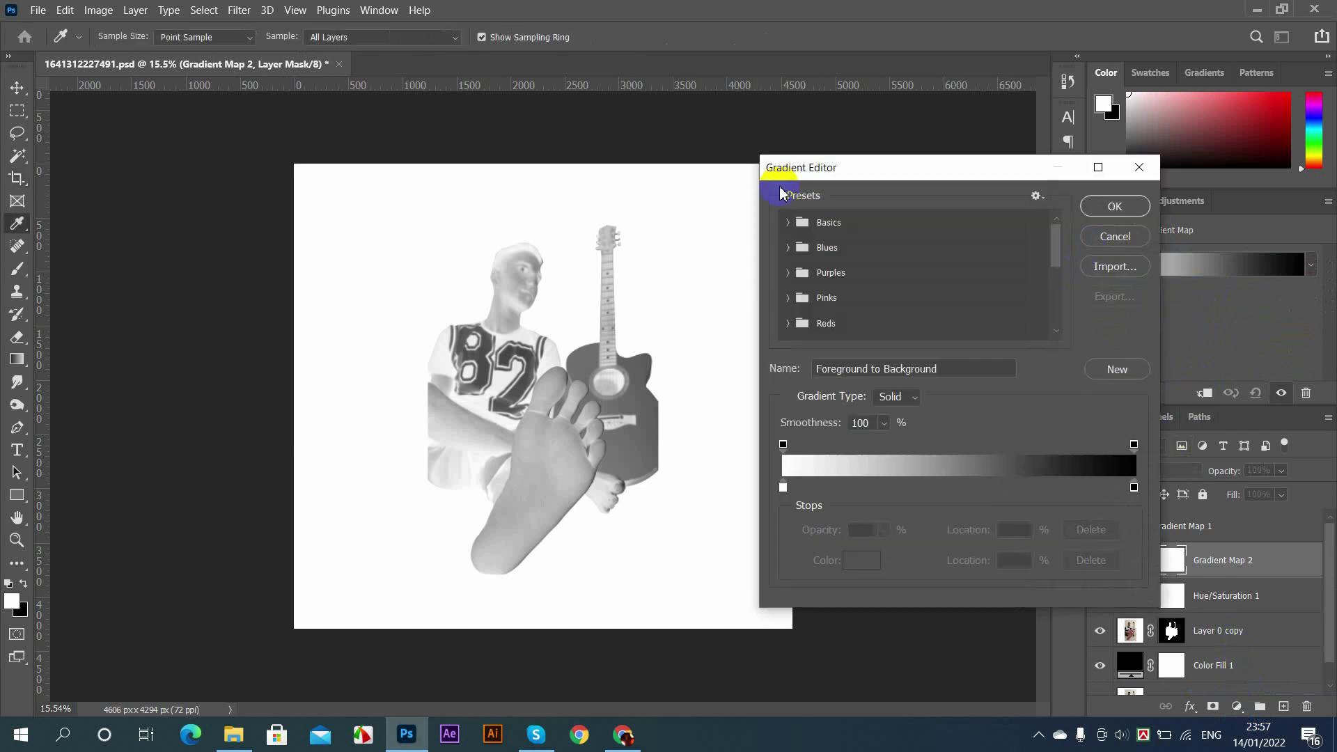
pyautogui.click(790, 223)
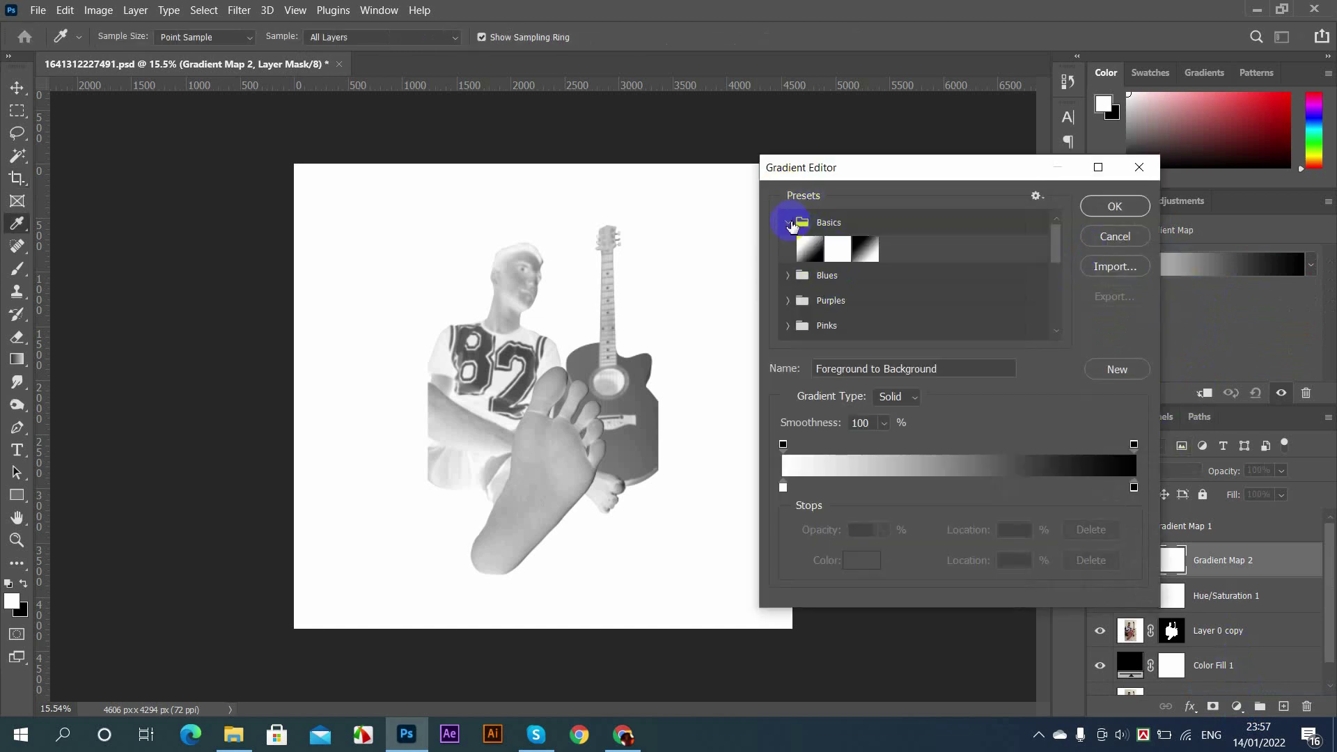
pyautogui.click(868, 251)
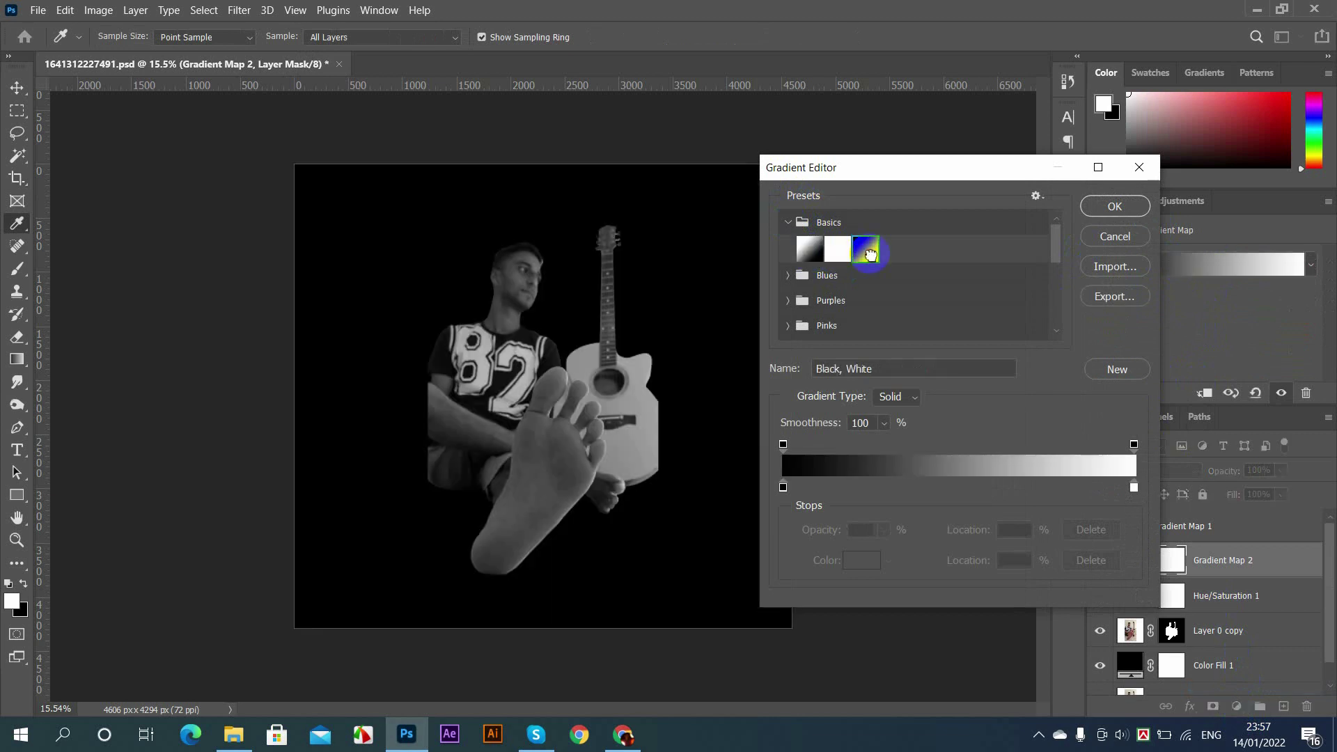
# Step: Add a second black colour stop at location 6% in the gradient to deepen the shadows, and apply the gradient
pyautogui.moveTo(783, 486)
pyautogui.mouseDown()
pyautogui.moveTo(894, 486)
pyautogui.moveTo(798, 472)
pyautogui.moveTo(829, 472)
pyautogui.moveTo(767, 488)
pyautogui.mouseUp()
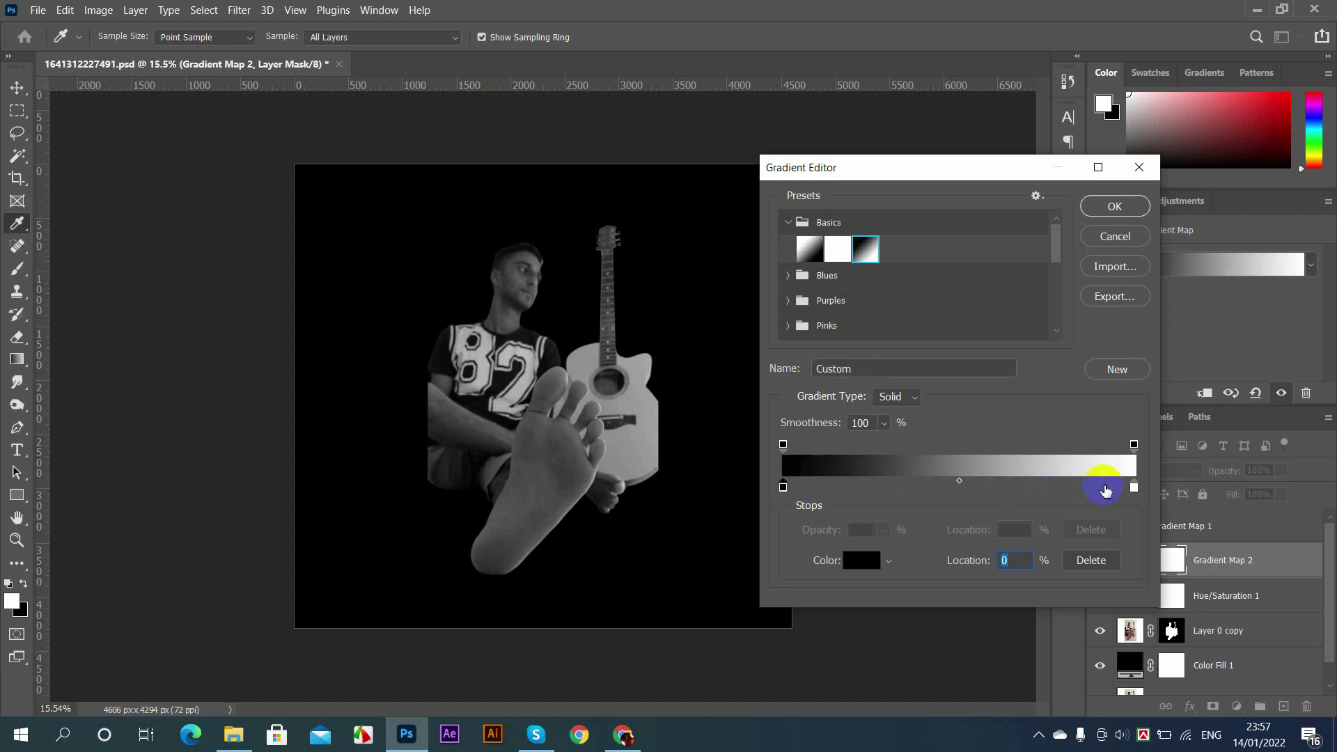
pyautogui.moveTo(793, 487); pyautogui.dragTo(916, 472)
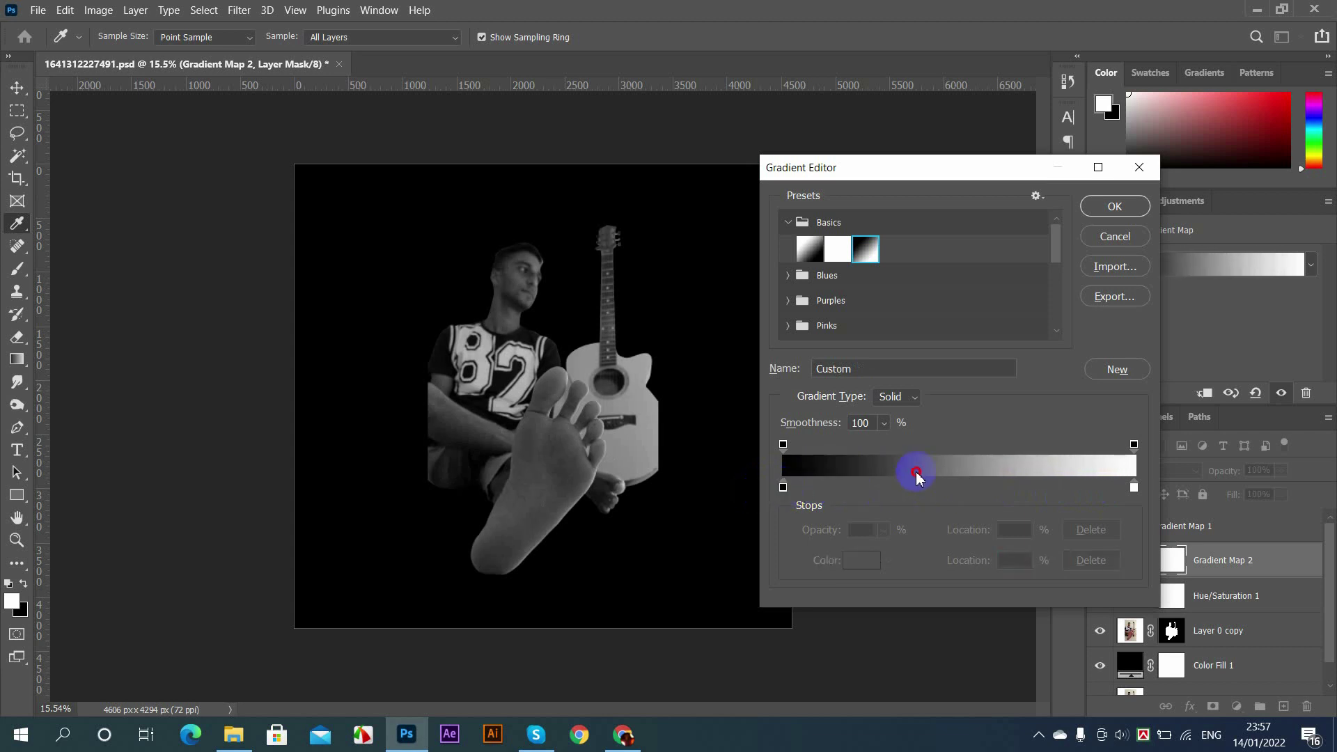
pyautogui.moveTo(785, 489); pyautogui.dragTo(1121, 230)
pyautogui.moveTo(789, 487)
pyautogui.mouseDown()
pyautogui.moveTo(876, 486)
pyautogui.moveTo(813, 485)
pyautogui.mouseUp()
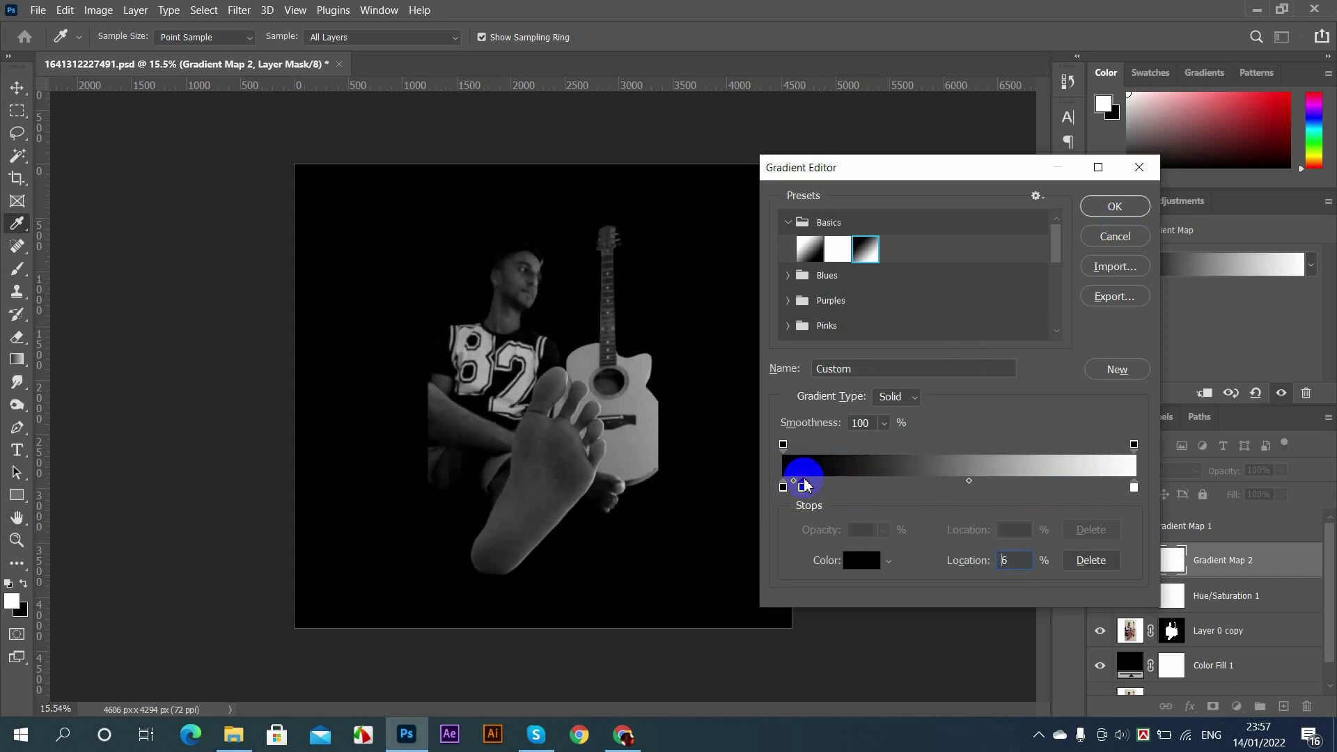
pyautogui.click(1110, 206)
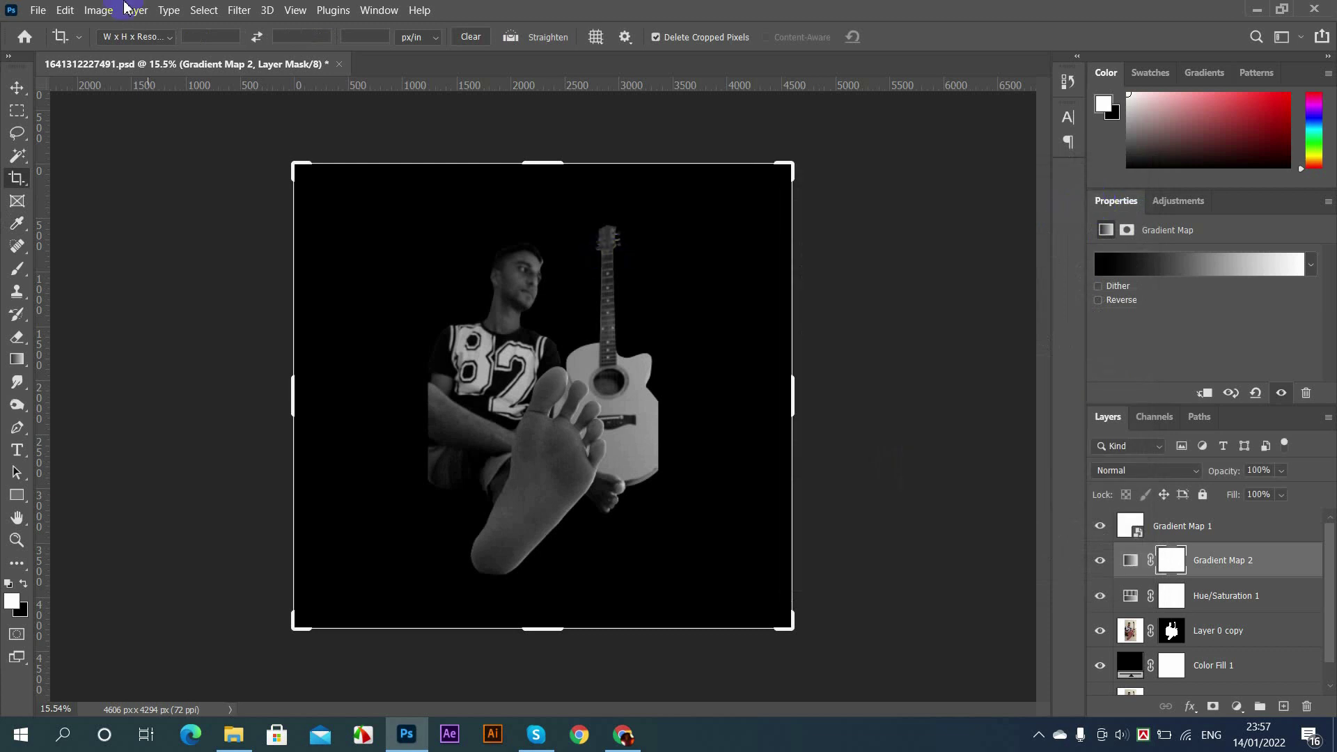
# Step: Delete the Gradient Map 1 smart object layer at the top of the layer stack
pyautogui.click(17, 90)
pyautogui.scroll(6, 504, 192)
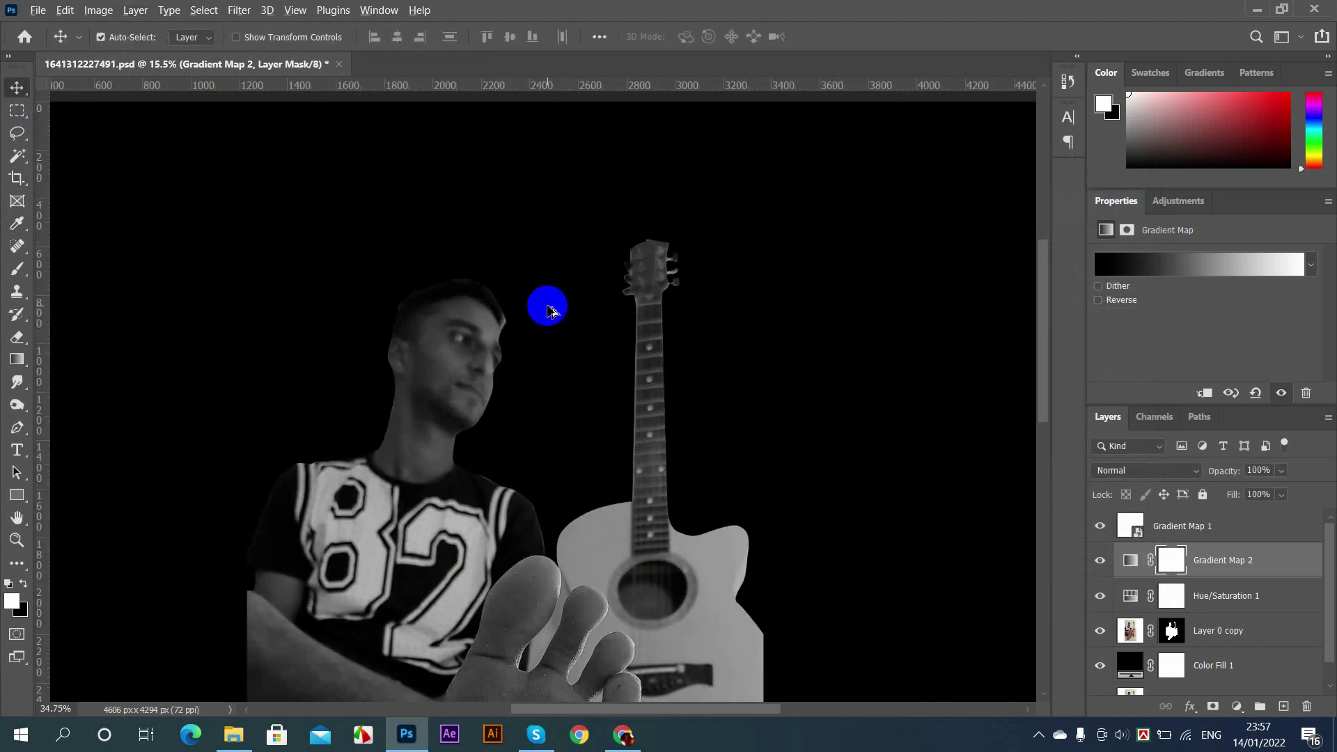
pyautogui.scroll(-7, 549, 309)
pyautogui.scroll(2, 549, 308)
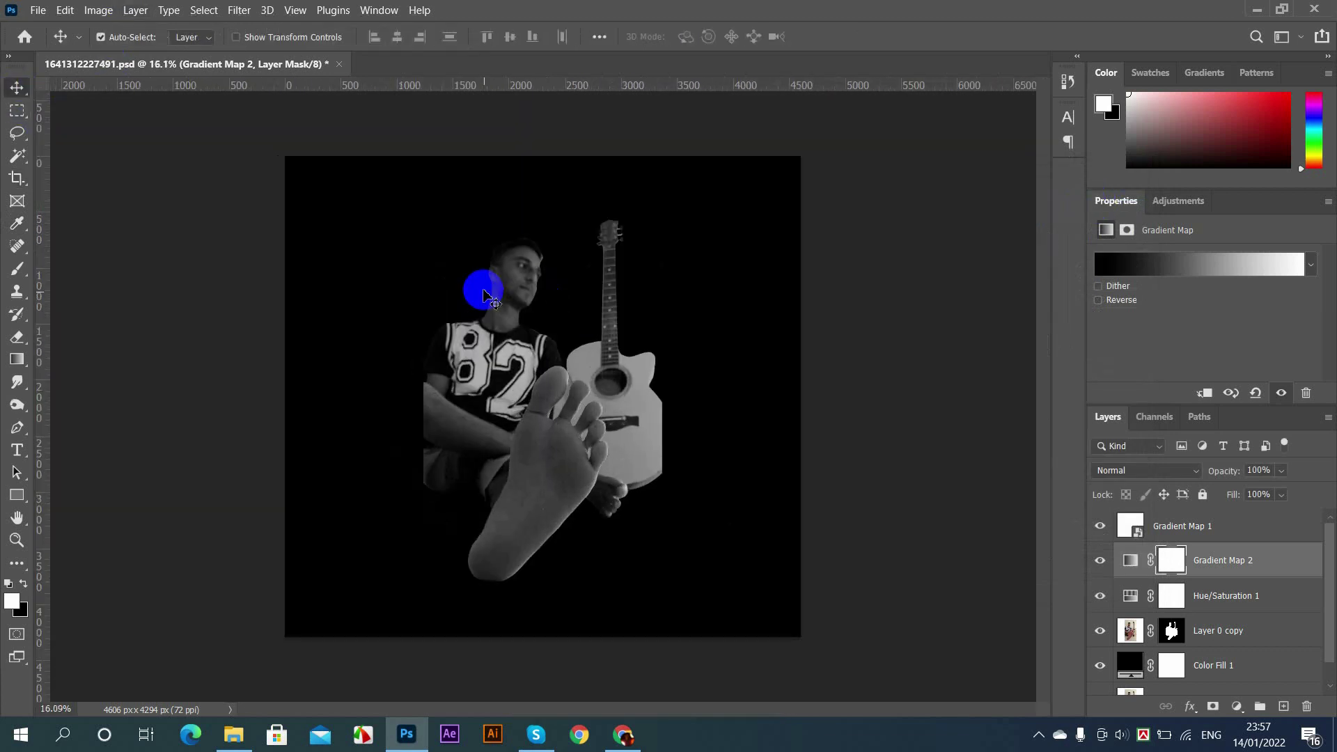
pyautogui.click(1207, 536)
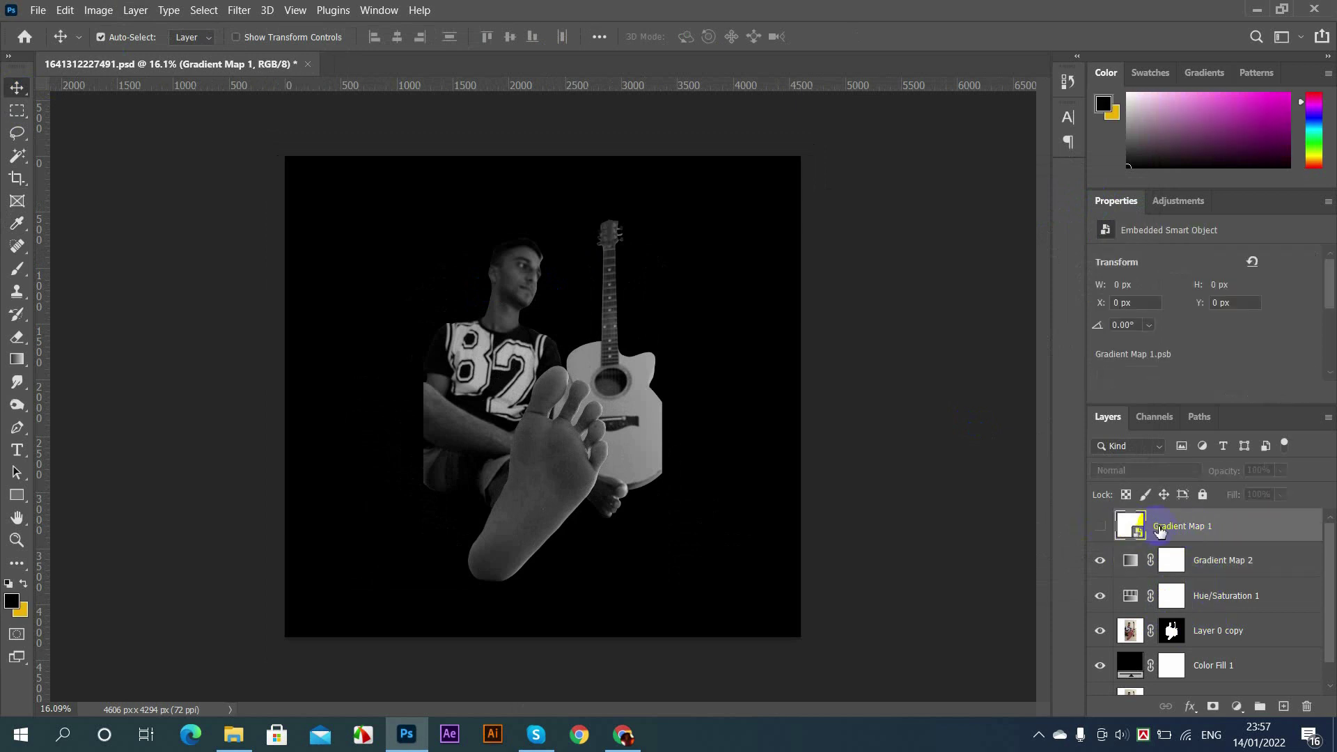
pyautogui.press('Delete')
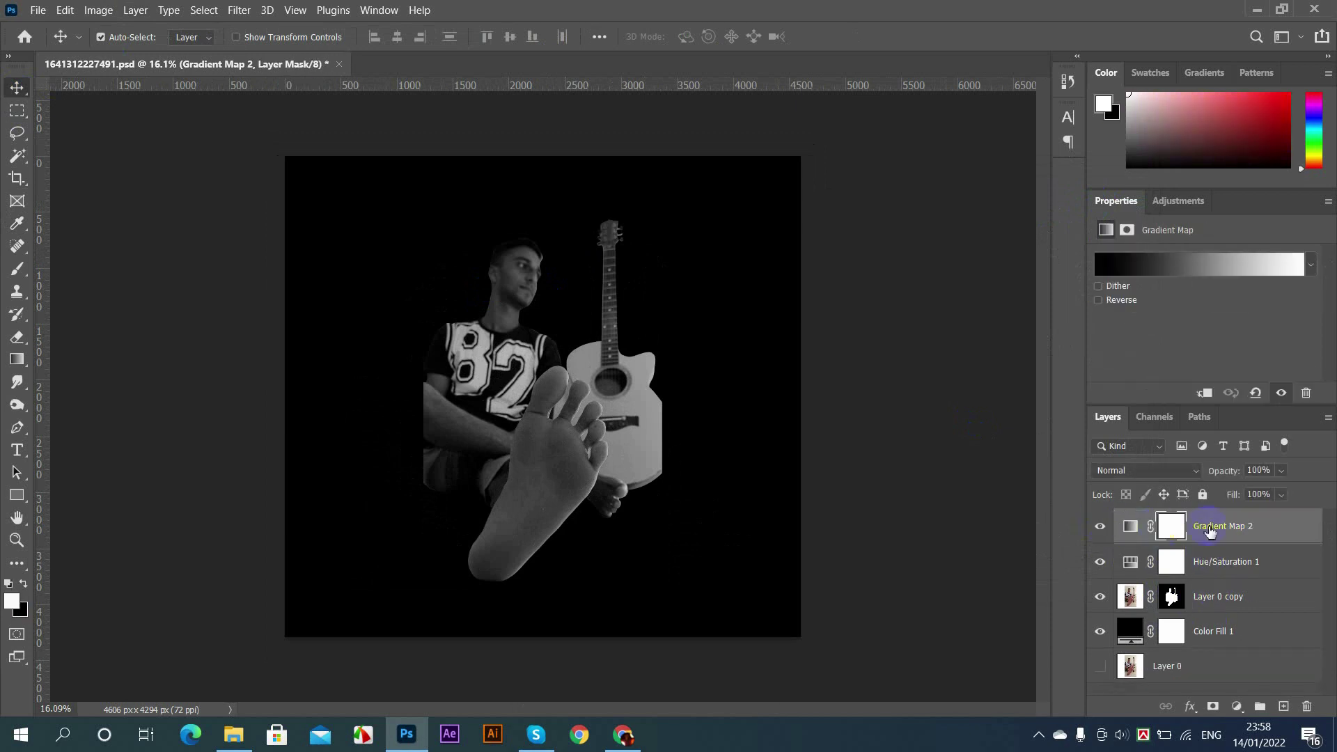
# Step: Add a blank layer above Layer 0 copy and enlarge the soft black brush to nearly the canvas size
pyautogui.click(1238, 603)
pyautogui.click(1285, 708)
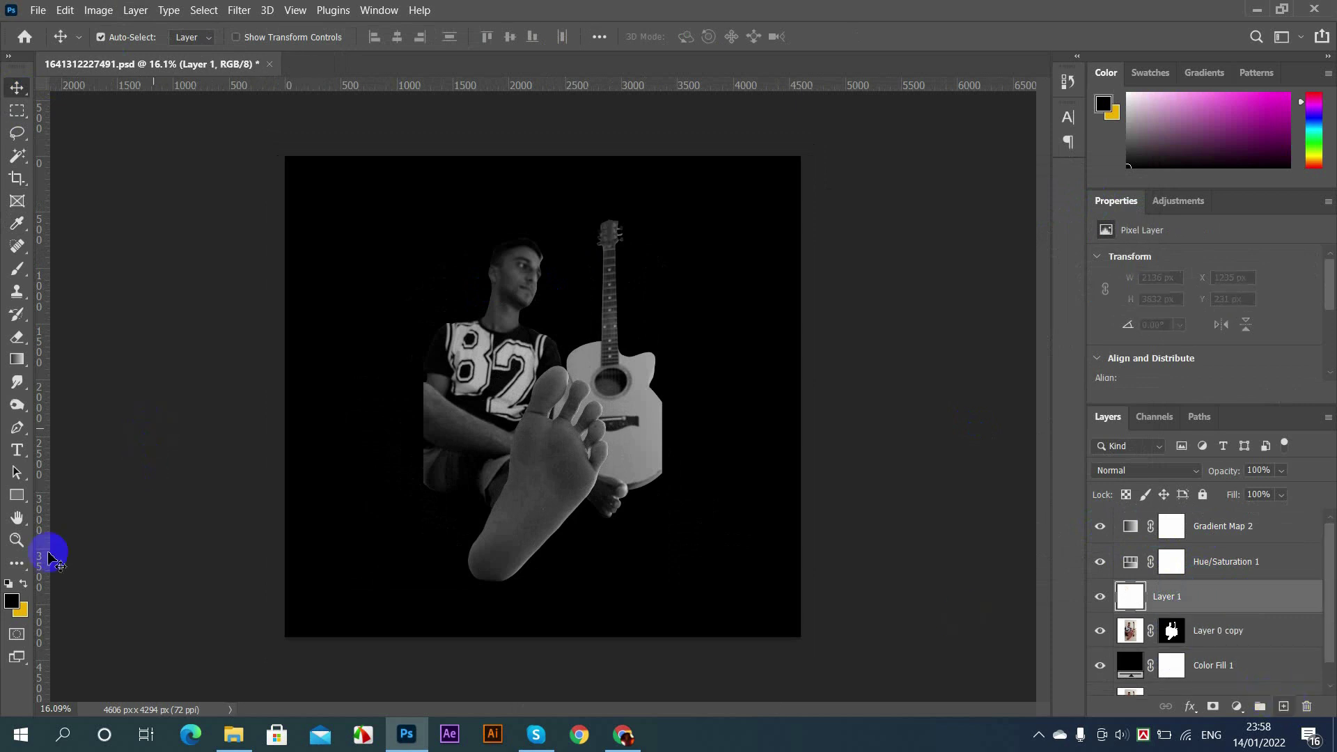
pyautogui.click(17, 270)
pyautogui.moveTo(475, 325); pyautogui.dragTo(838, 403)
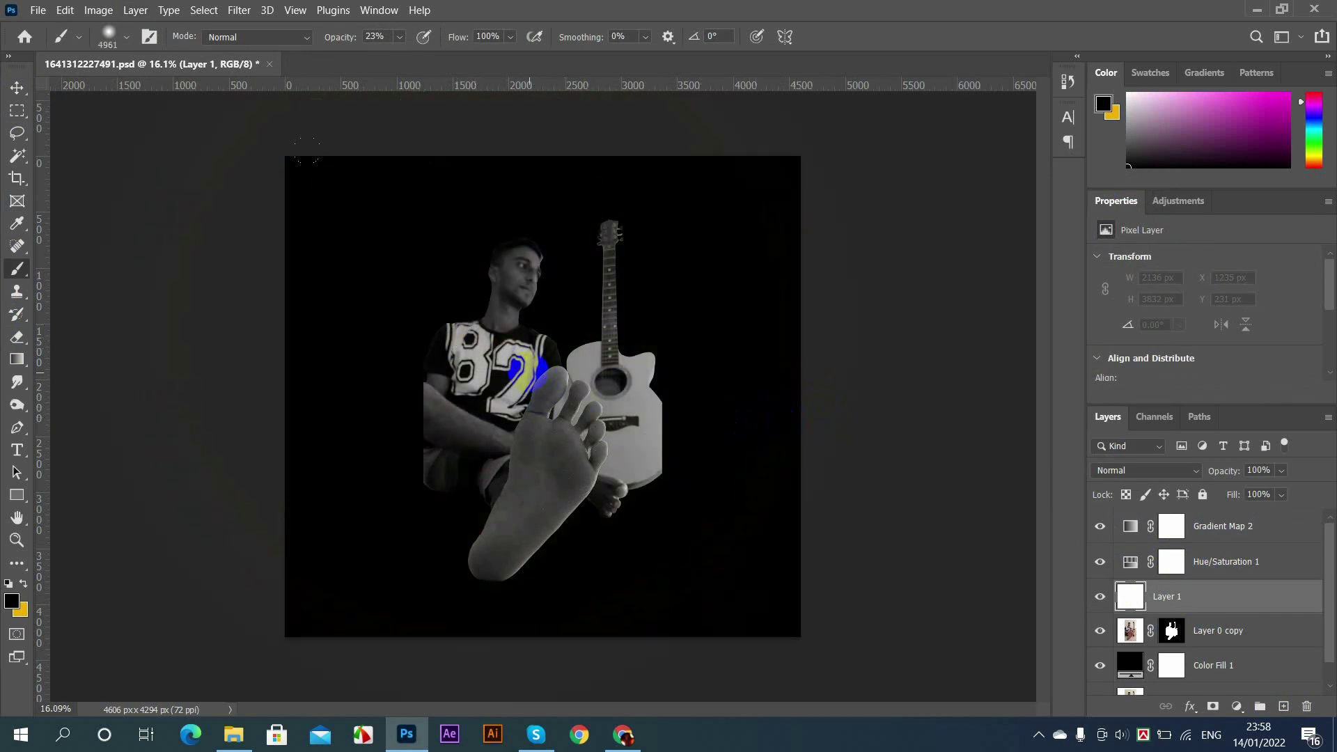
pyautogui.moveTo(519, 398)
pyautogui.mouseDown()
pyautogui.moveTo(555, 416)
pyautogui.moveTo(538, 399)
pyautogui.mouseUp()
pyautogui.click(533, 395)
pyautogui.hotkey('ctrl', 'z')
# Step: Set the brush to 100% opacity and 5000 px, and darken the figure with one soft black dab centred on it
pyautogui.moveTo(342, 37); pyautogui.dragTo(922, 110)
pyautogui.moveTo(525, 420); pyautogui.dragTo(562, 433)
pyautogui.scroll(-3, 541, 390)
pyautogui.moveTo(536, 387); pyautogui.dragTo(567, 394)
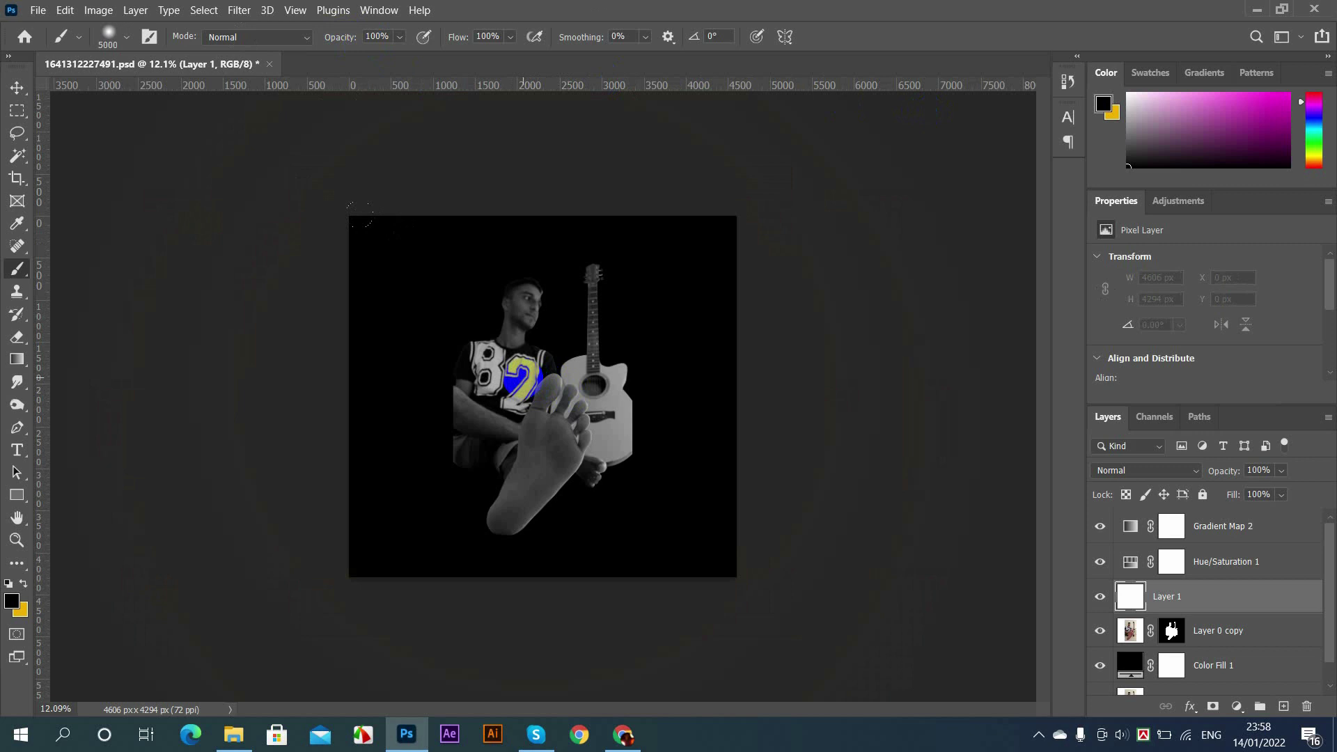
pyautogui.click(567, 395)
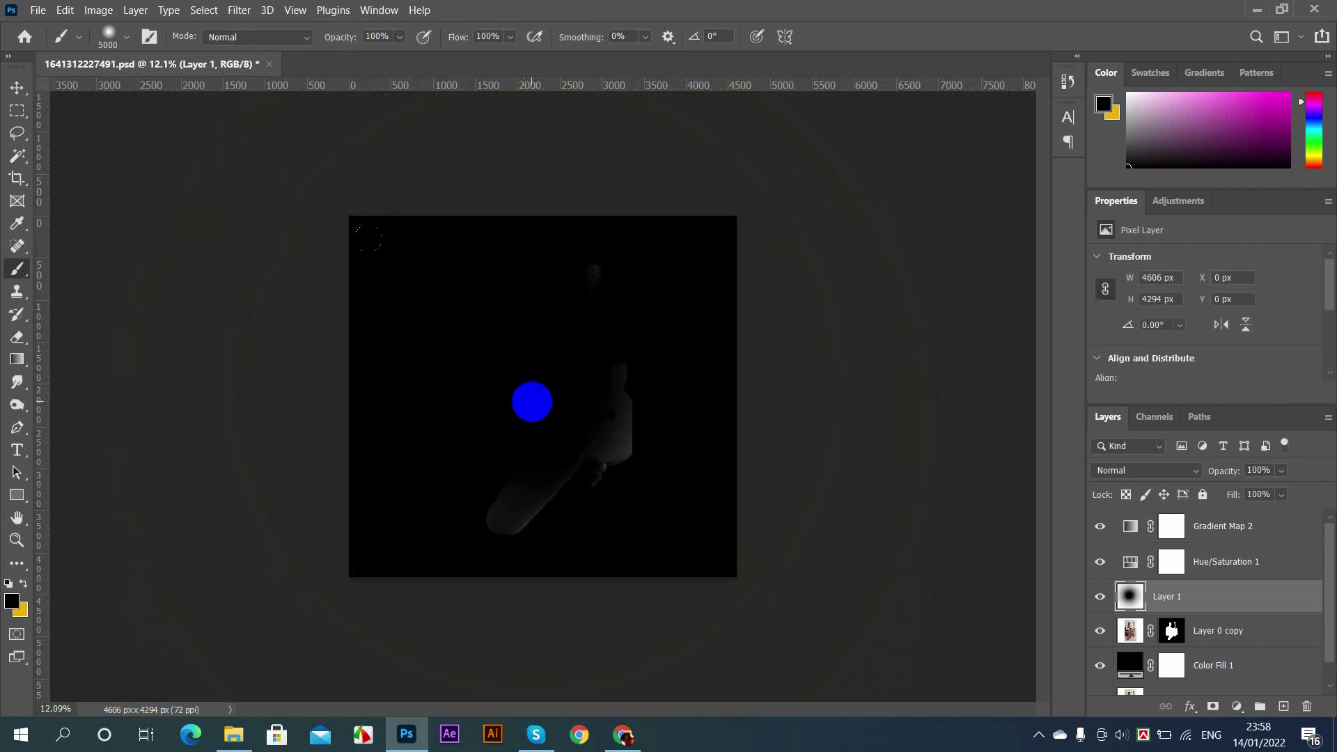
pyautogui.hotkey('ctrl', 'z')
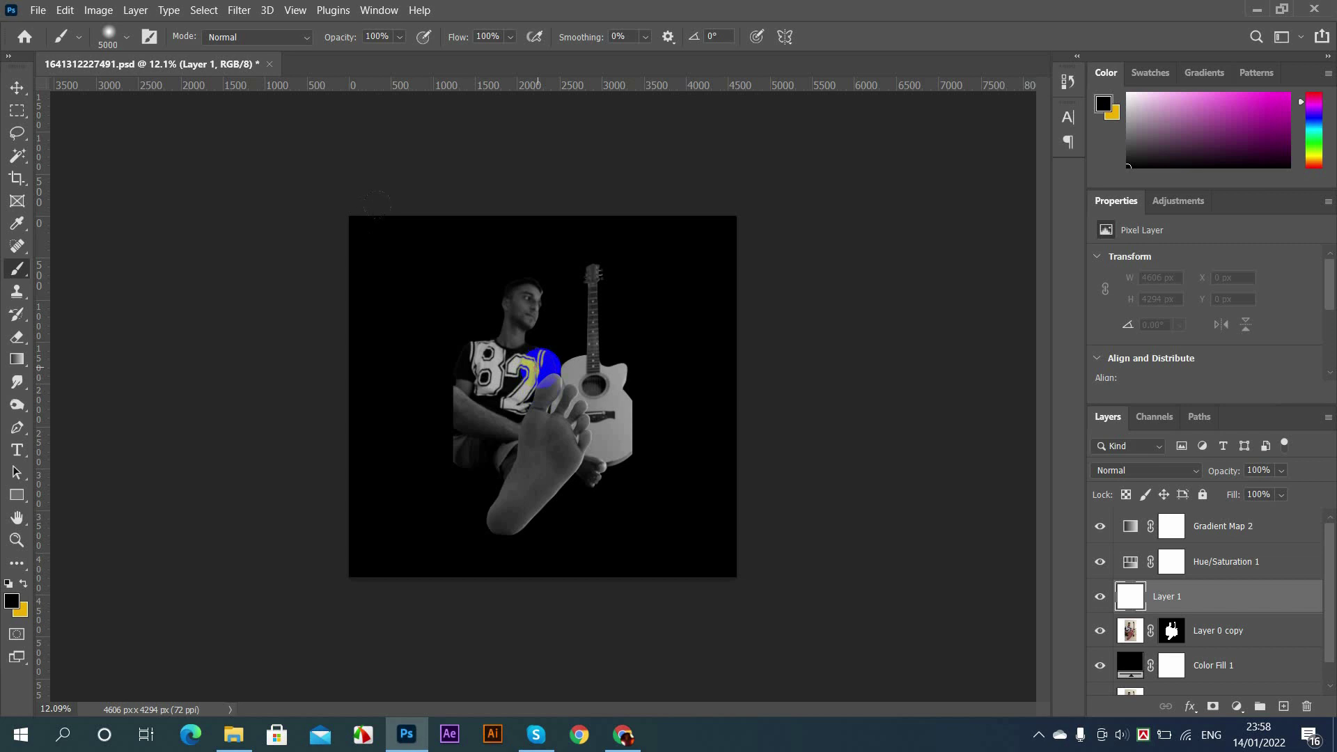
pyautogui.click(543, 366)
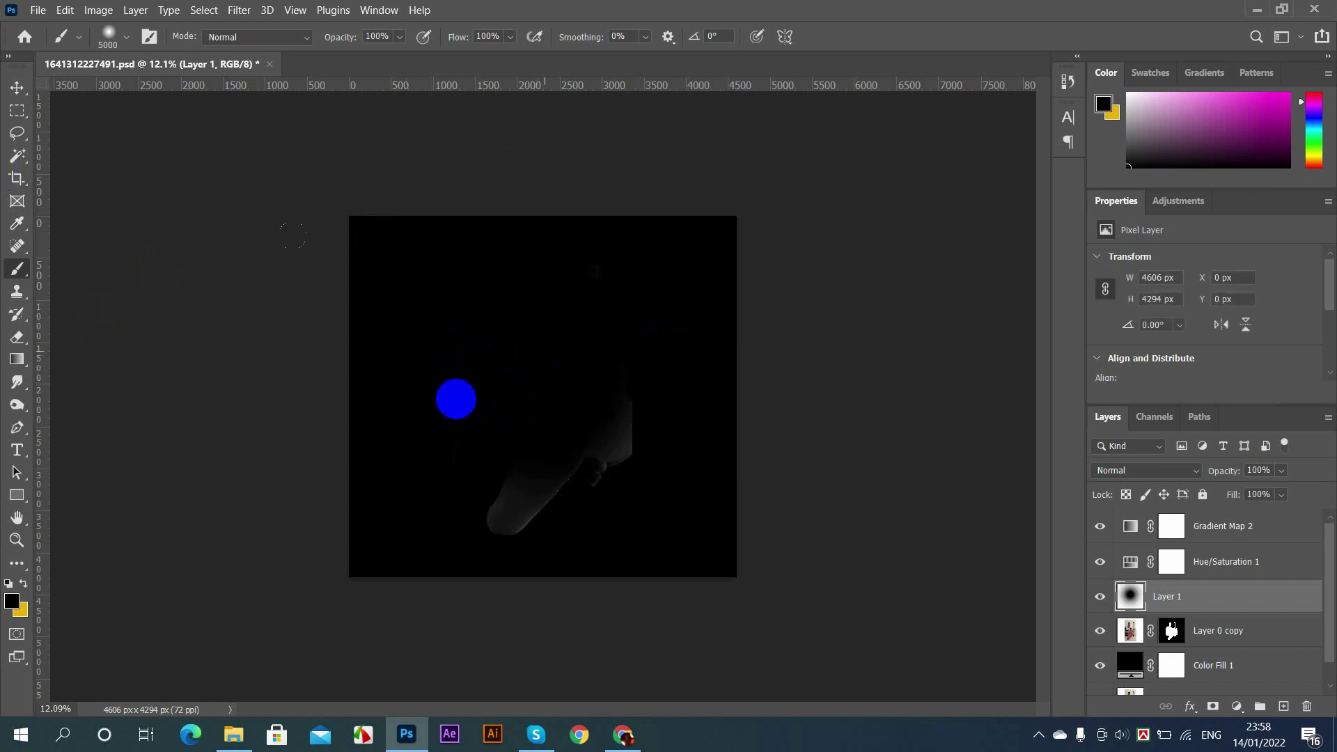
# Step: Erase the black over the man's head, shirt, arms and foot with a soft 2160 px eraser
pyautogui.press('e')
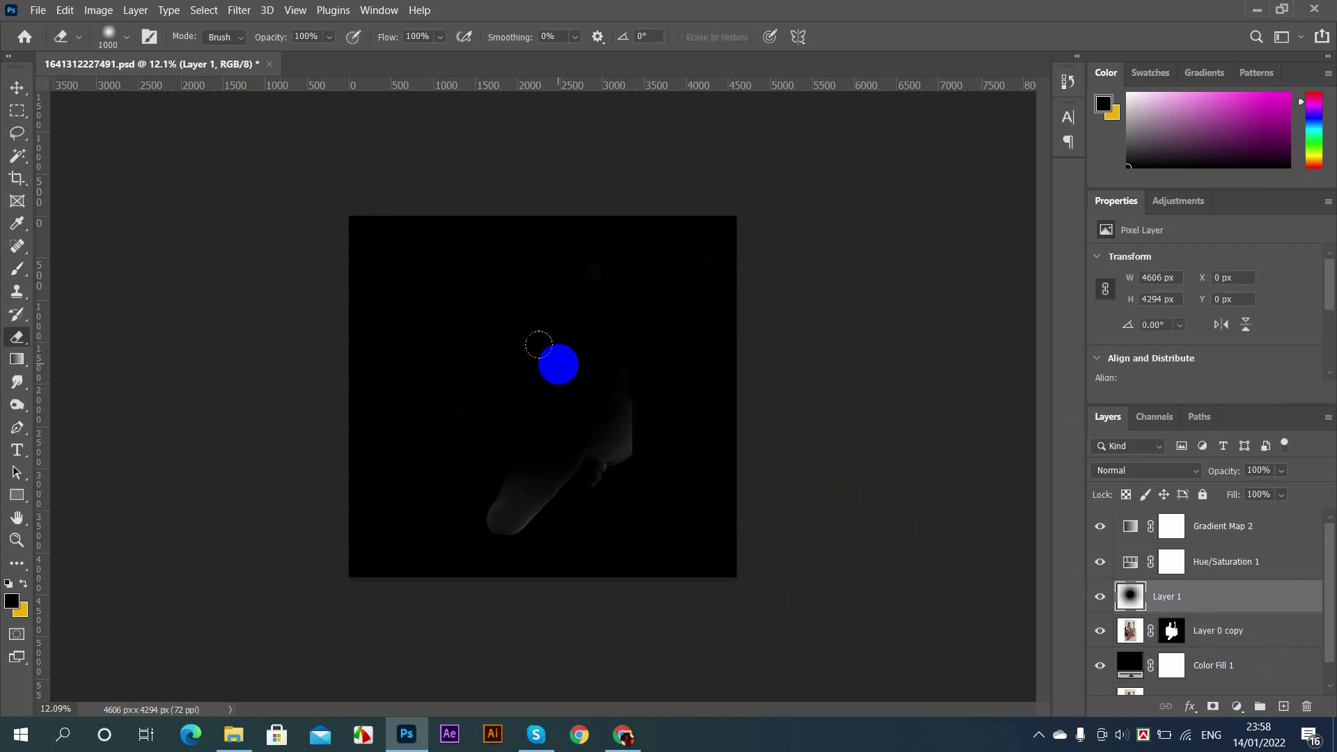
pyautogui.scroll(2, 522, 340)
pyautogui.moveTo(523, 339)
pyautogui.mouseDown()
pyautogui.moveTo(570, 355)
pyautogui.moveTo(555, 343)
pyautogui.mouseUp()
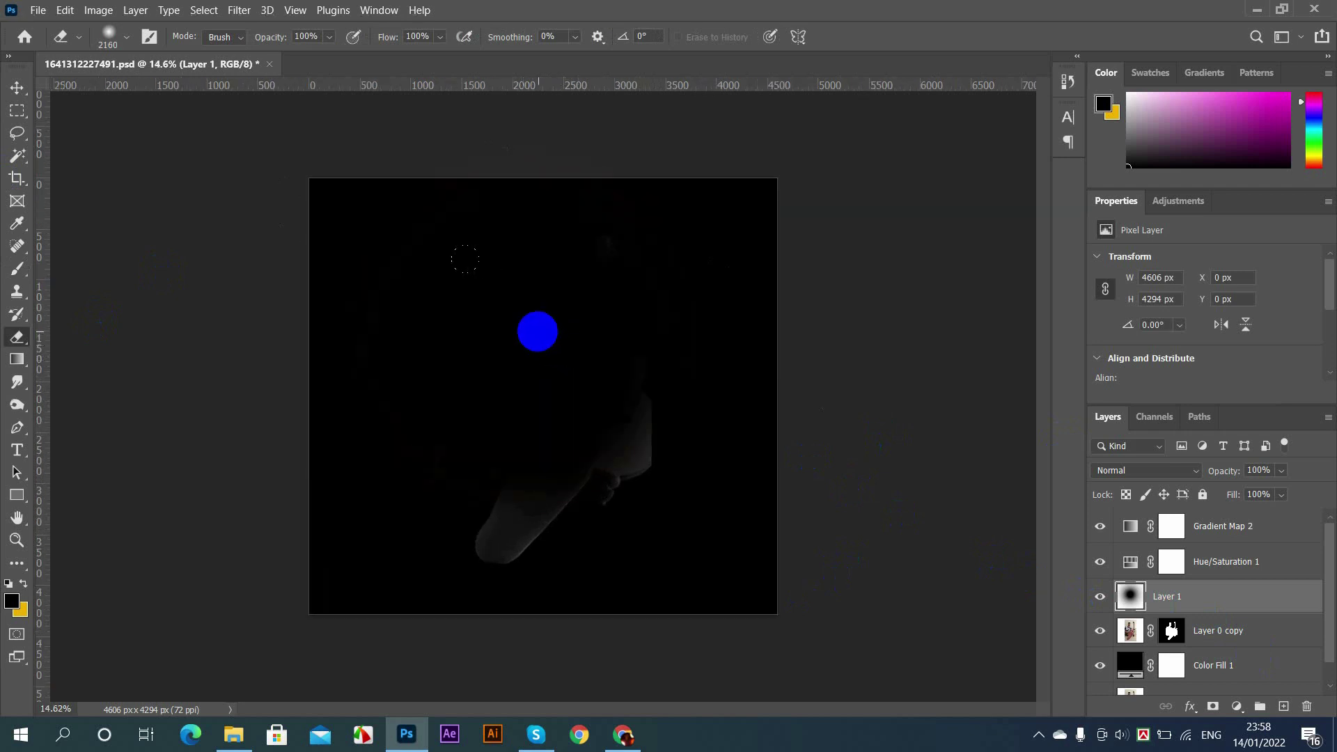
pyautogui.click(529, 338)
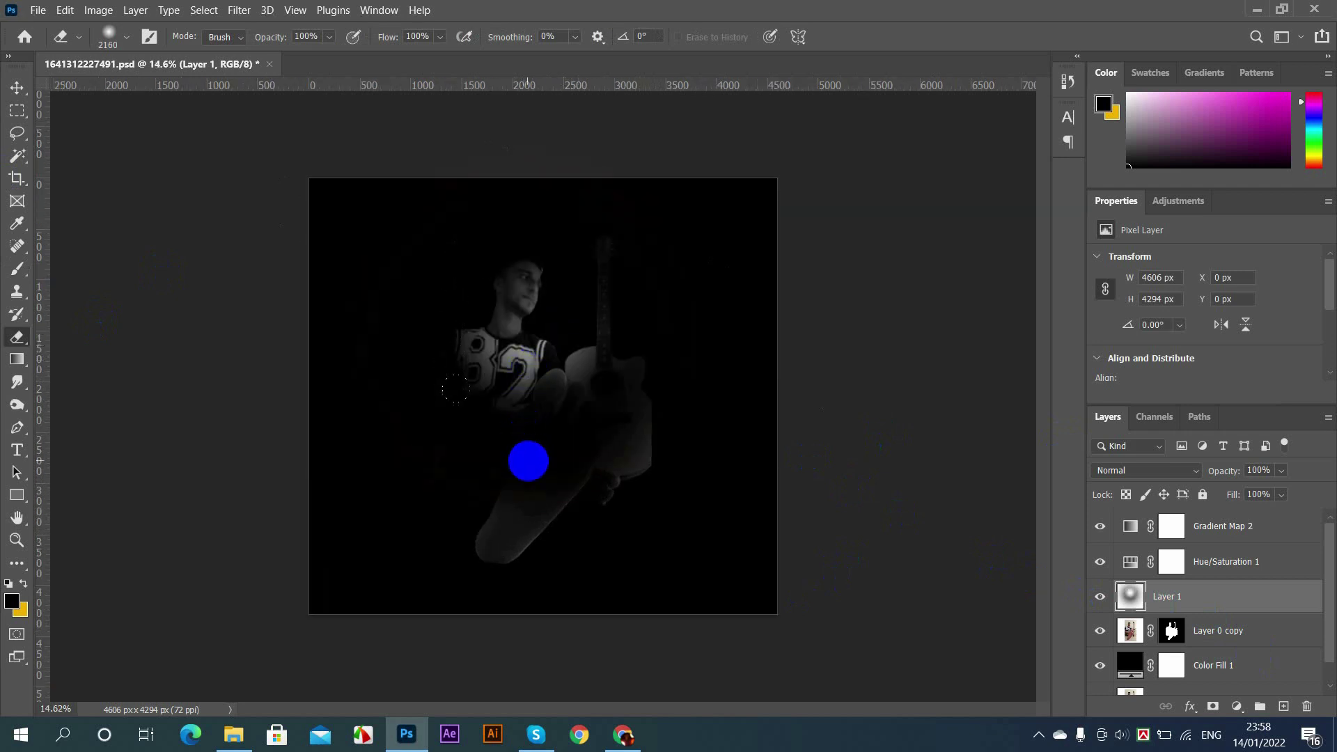
pyautogui.click(525, 306)
pyautogui.scroll(3, 526, 330)
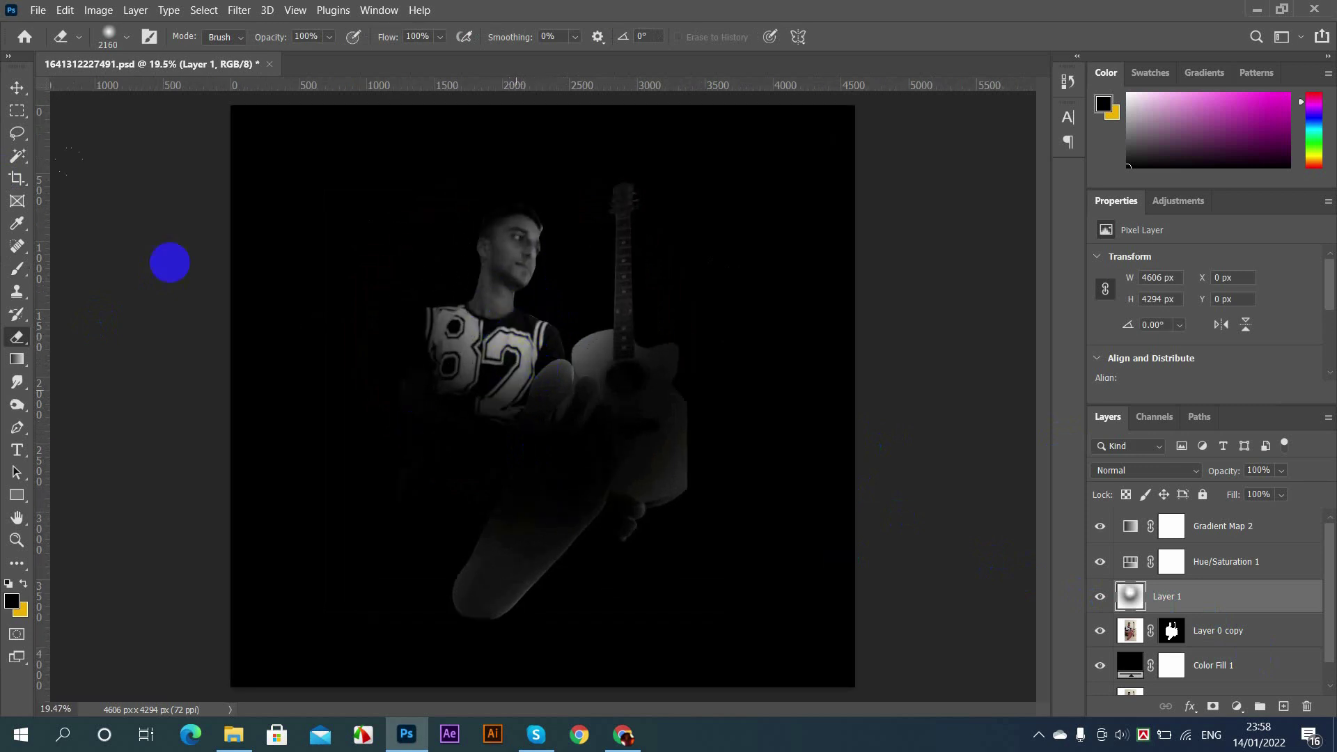
pyautogui.click(837, 301)
pyautogui.scroll(1, 520, 275)
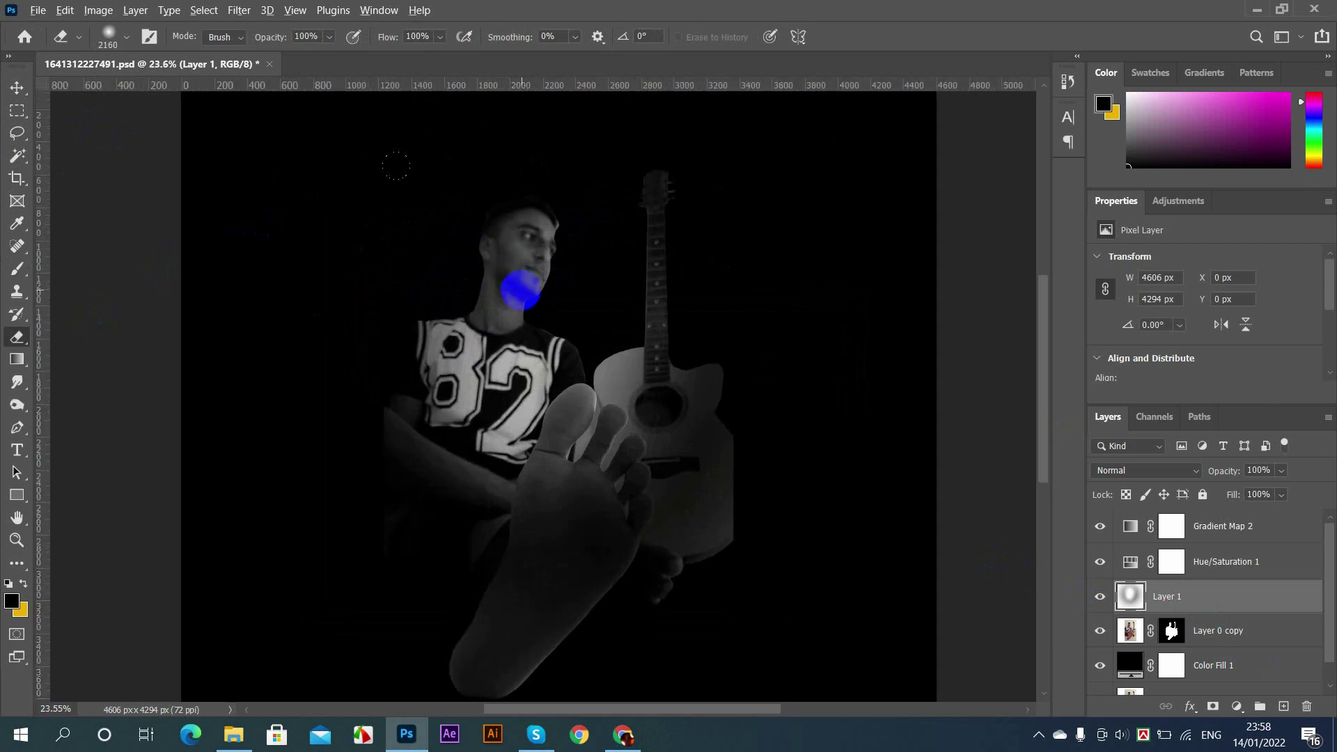
pyautogui.scroll(-3, 521, 289)
pyautogui.scroll(1, 637, 531)
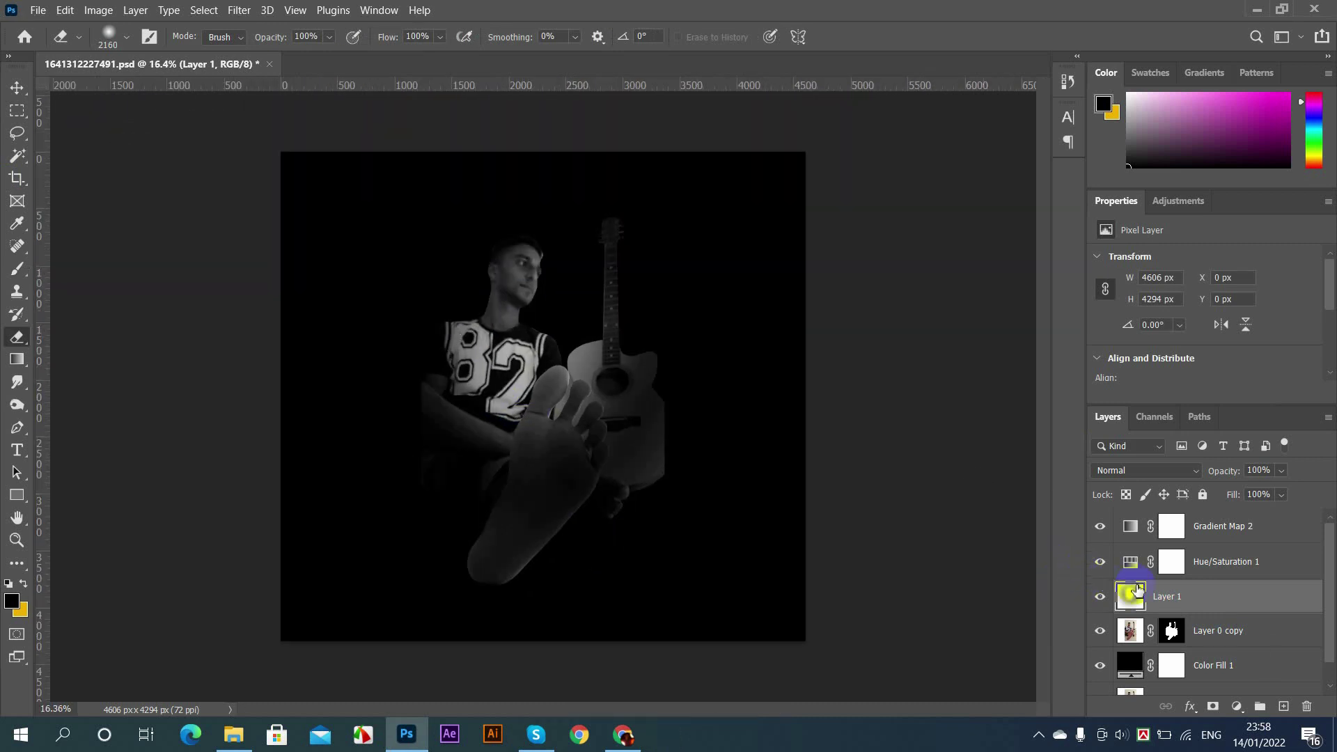
# Step: Paint soft black over the heel and the lower end of the guitar with a large brush
pyautogui.click(17, 268)
pyautogui.moveTo(710, 538)
pyautogui.mouseDown()
pyautogui.moveTo(626, 522)
pyautogui.moveTo(490, 554)
pyautogui.moveTo(516, 602)
pyautogui.mouseUp()
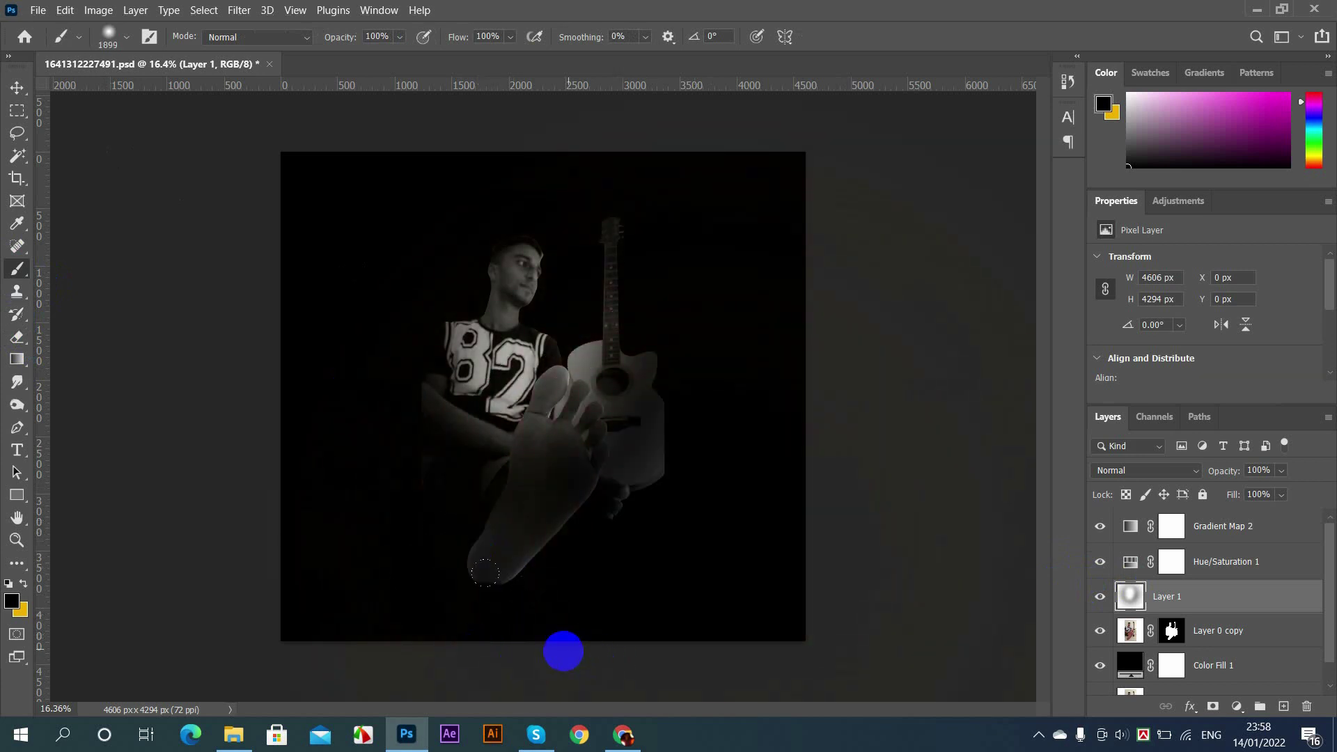
pyautogui.moveTo(685, 572)
pyautogui.mouseDown()
pyautogui.moveTo(751, 537)
pyautogui.moveTo(657, 548)
pyautogui.mouseUp()
# Step: Fade the guitar's outer edge, the heel and the man's elbow into the background with a soft black brush of about 1313 px
pyautogui.scroll(5, 660, 548)
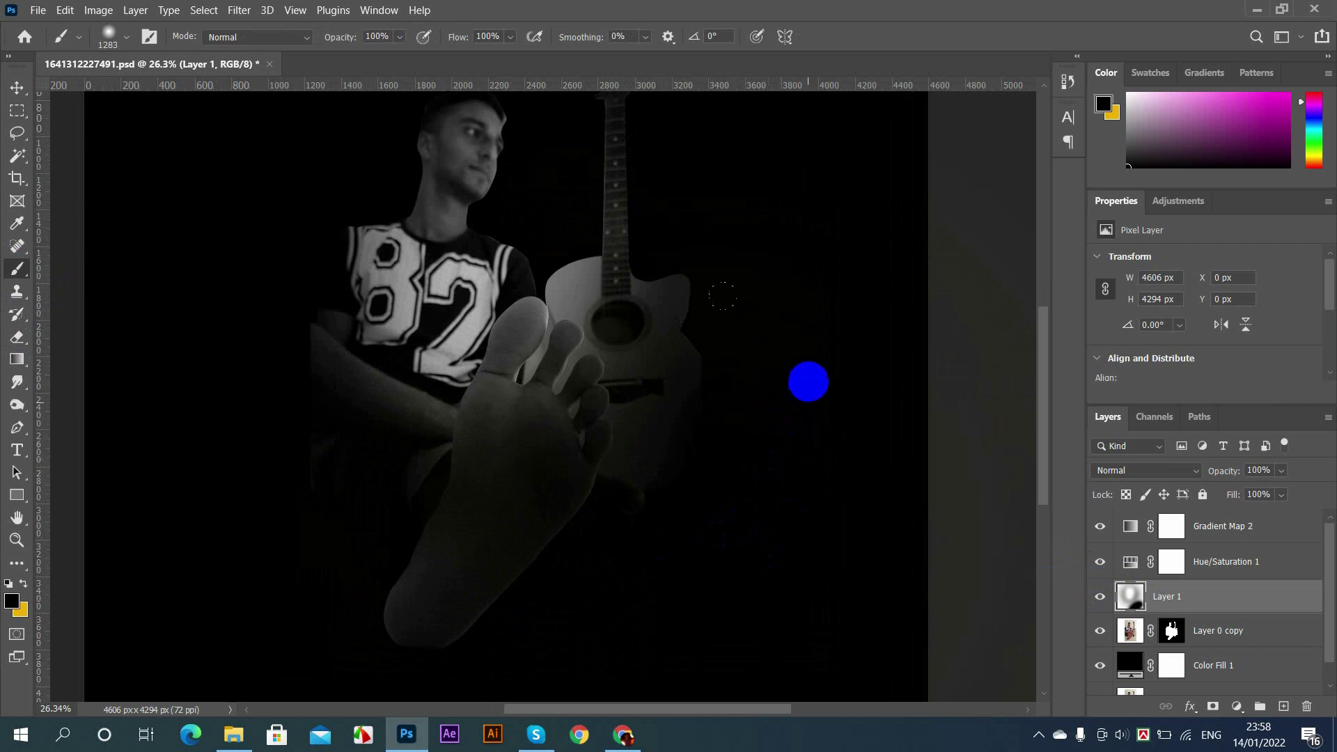
pyautogui.moveTo(778, 434)
pyautogui.mouseDown()
pyautogui.moveTo(710, 411)
pyautogui.moveTo(830, 462)
pyautogui.moveTo(752, 513)
pyautogui.mouseUp()
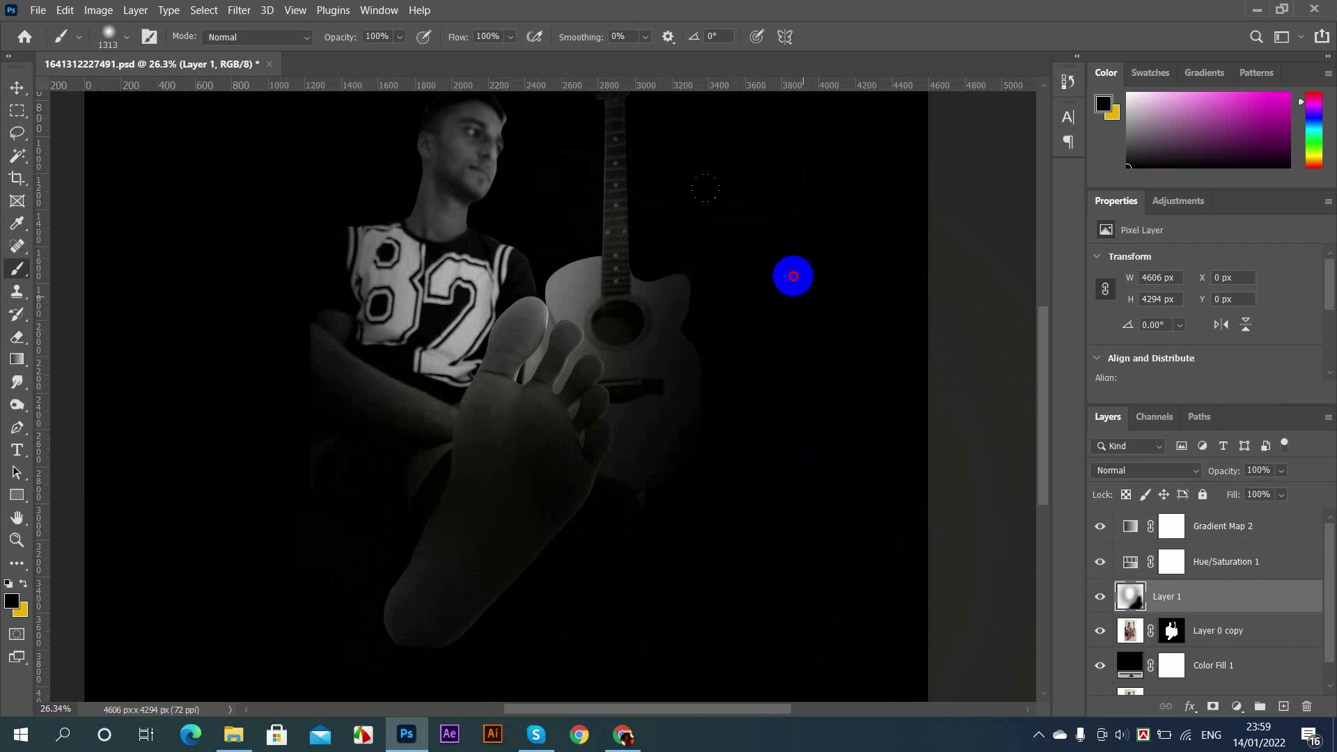
pyautogui.moveTo(685, 622); pyautogui.dragTo(737, 453)
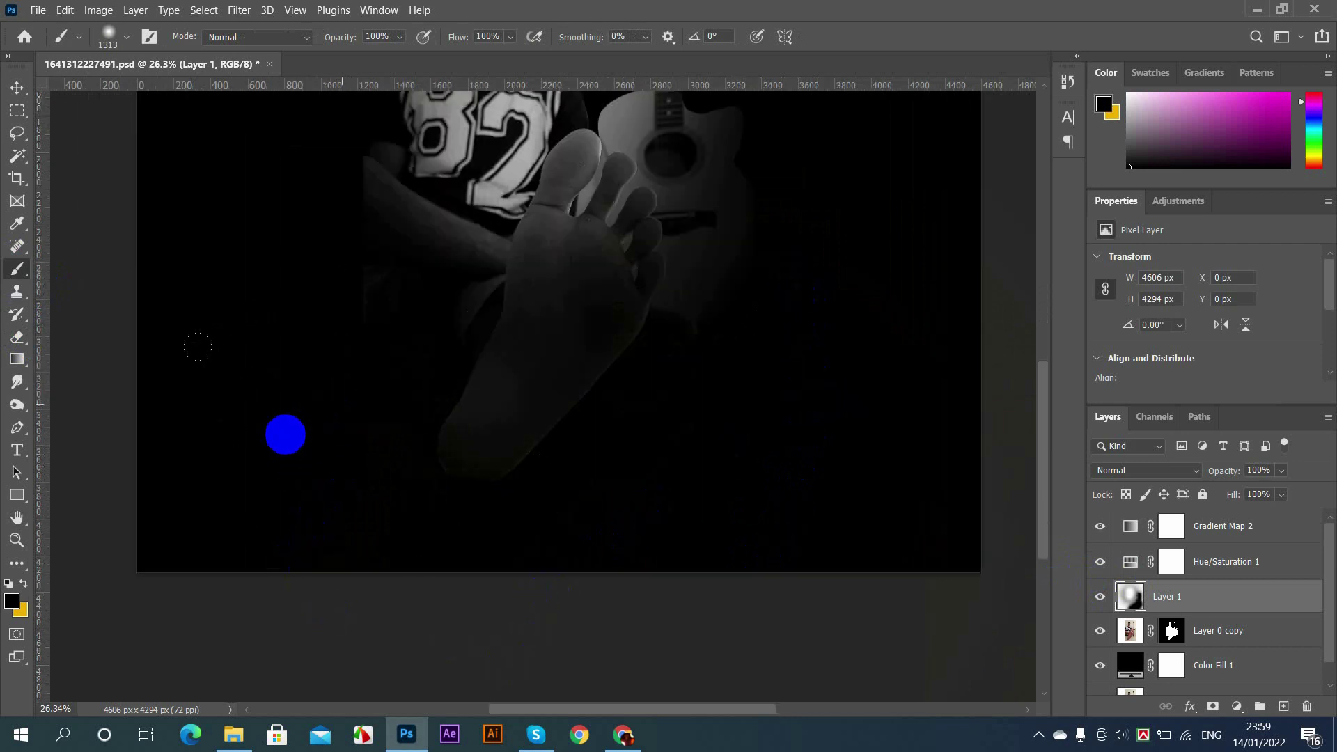
pyautogui.moveTo(290, 372); pyautogui.dragTo(328, 552)
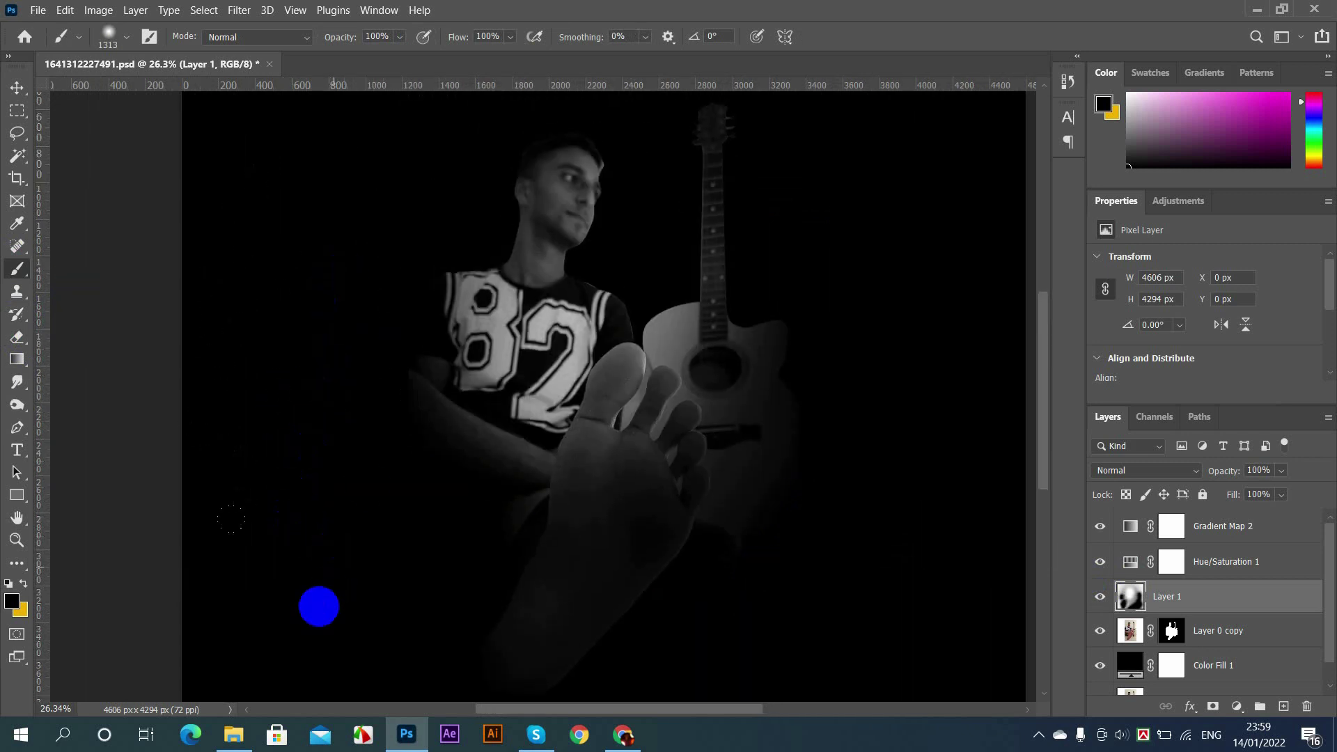
pyautogui.scroll(-3, 370, 467)
pyautogui.scroll(2, 534, 468)
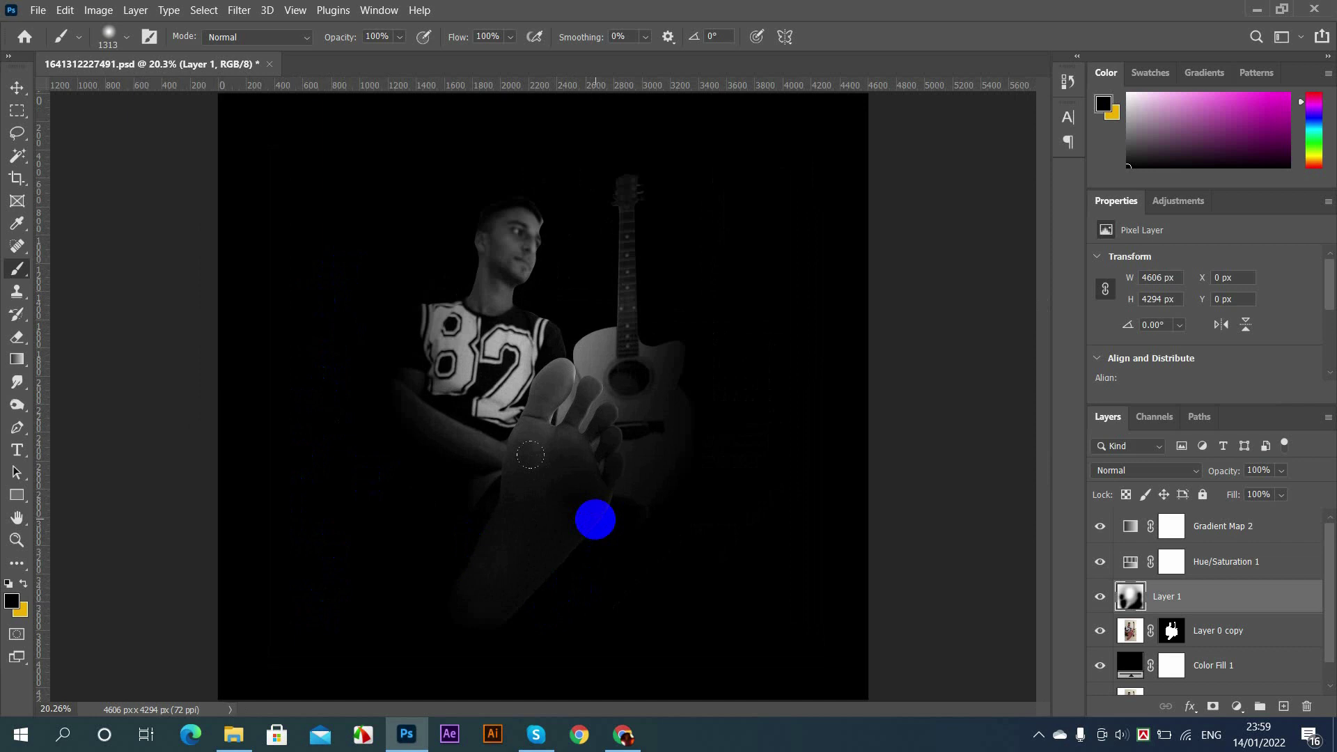
# Step: Brighten the foot and guitar by erasing the black gently with a 1386 px eraser at 16% opacity
pyautogui.press('e')
pyautogui.moveTo(571, 409); pyautogui.dragTo(512, 405)
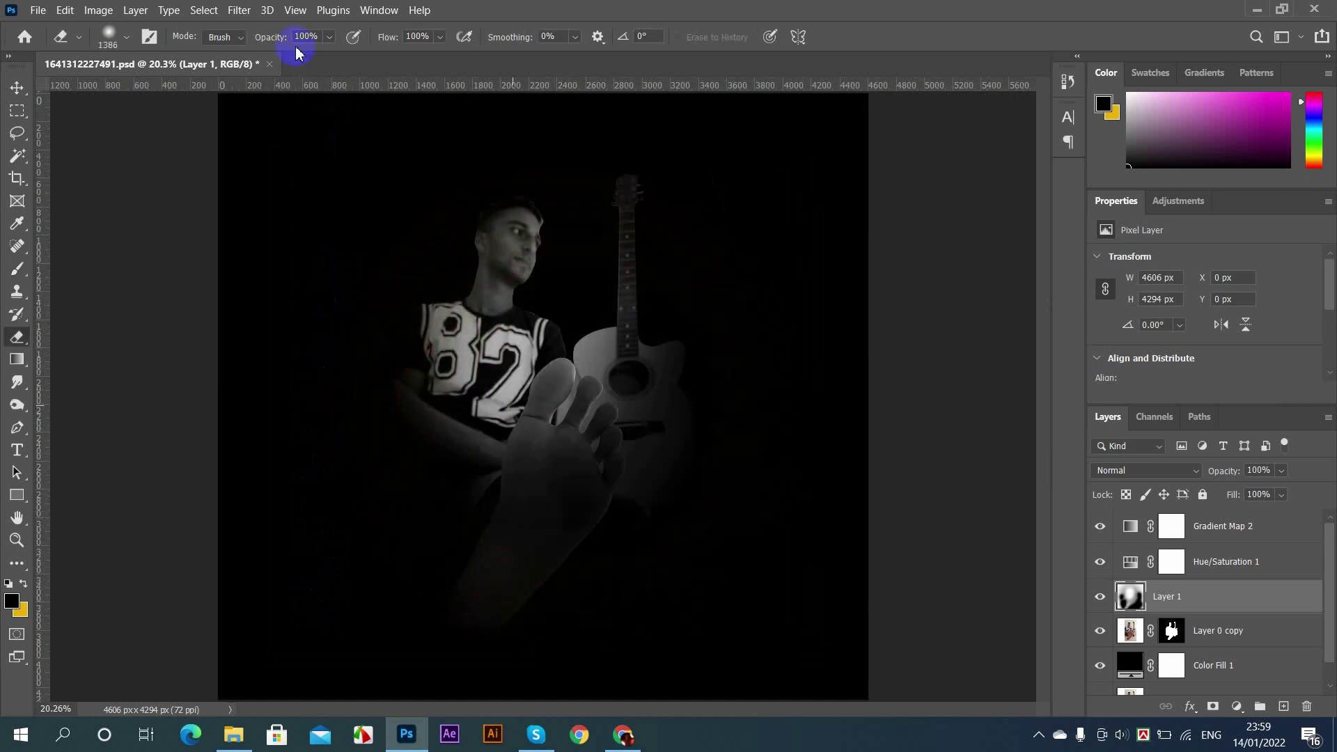
pyautogui.moveTo(687, 425)
pyautogui.mouseDown()
pyautogui.moveTo(582, 457)
pyautogui.moveTo(519, 509)
pyautogui.moveTo(577, 394)
pyautogui.moveTo(517, 489)
pyautogui.moveTo(493, 476)
pyautogui.moveTo(484, 448)
pyautogui.moveTo(575, 402)
pyautogui.moveTo(525, 337)
pyautogui.moveTo(524, 300)
pyautogui.moveTo(569, 321)
pyautogui.moveTo(586, 312)
pyautogui.moveTo(605, 212)
pyautogui.moveTo(609, 283)
pyautogui.moveTo(617, 239)
pyautogui.moveTo(618, 257)
pyautogui.moveTo(571, 402)
pyautogui.mouseUp()
pyautogui.scroll(8, 480, 227)
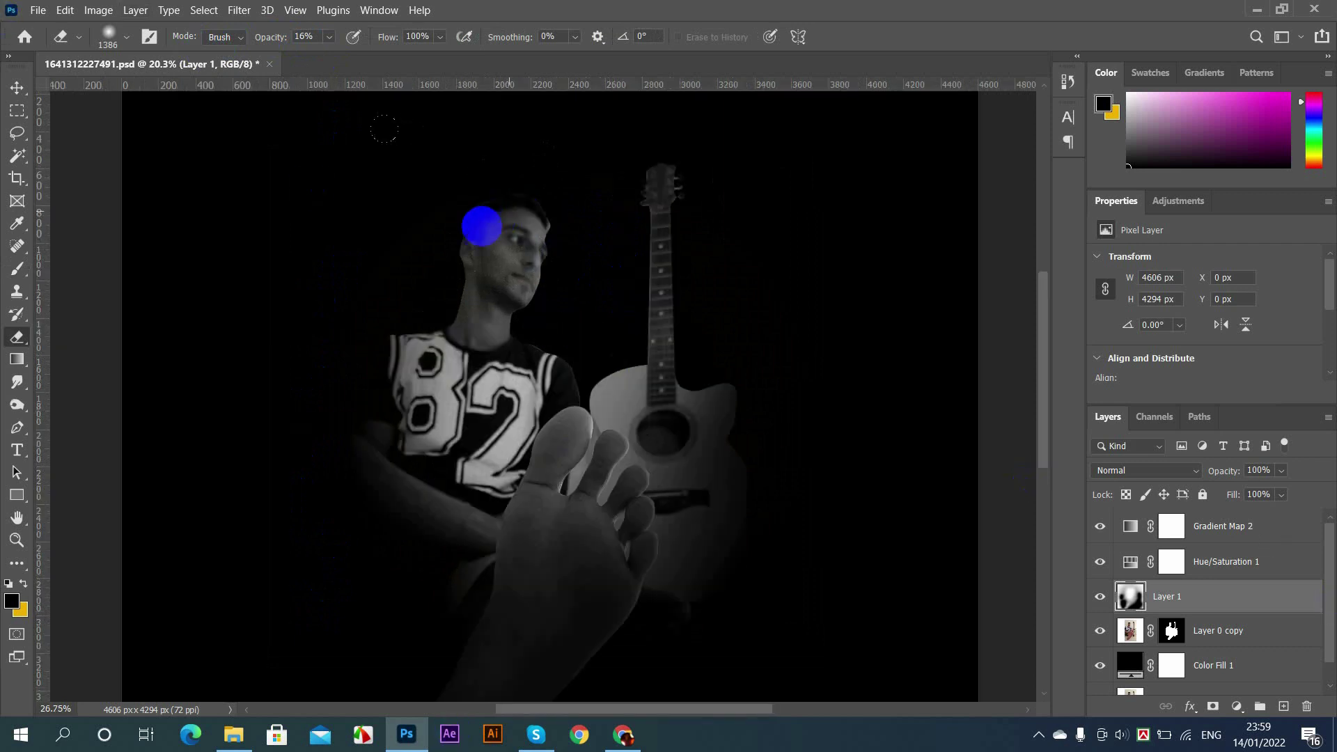
# Step: Paint black around the outline of the man's hair, face and chin with a 71 px soft brush
pyautogui.press('b')
pyautogui.moveTo(397, 324); pyautogui.dragTo(160, 366)
pyautogui.scroll(9, 473, 247)
pyautogui.moveTo(406, 248)
pyautogui.mouseDown()
pyautogui.moveTo(379, 244)
pyautogui.moveTo(418, 383)
pyautogui.mouseUp()
pyautogui.moveTo(449, 325)
pyautogui.mouseDown()
pyautogui.moveTo(495, 222)
pyautogui.moveTo(590, 171)
pyautogui.moveTo(694, 147)
pyautogui.moveTo(679, 132)
pyautogui.moveTo(660, 138)
pyautogui.moveTo(782, 131)
pyautogui.moveTo(699, 142)
pyautogui.moveTo(842, 160)
pyautogui.moveTo(810, 154)
pyautogui.moveTo(905, 221)
pyautogui.moveTo(820, 185)
pyautogui.moveTo(971, 283)
pyautogui.mouseUp()
pyautogui.moveTo(823, 172)
pyautogui.mouseDown()
pyautogui.moveTo(924, 314)
pyautogui.moveTo(909, 297)
pyautogui.moveTo(925, 388)
pyautogui.moveTo(909, 309)
pyautogui.moveTo(929, 352)
pyautogui.mouseUp()
pyautogui.scroll(-5, 930, 373)
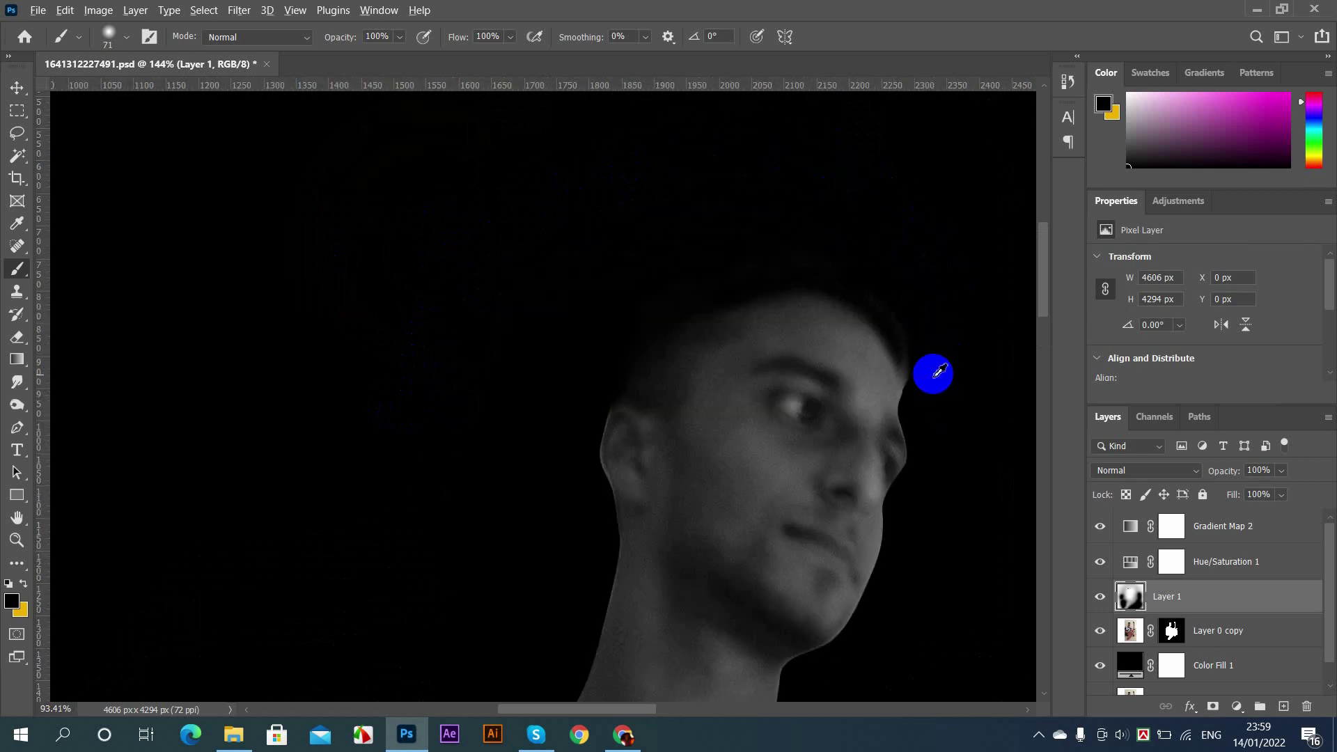
pyautogui.moveTo(925, 438); pyautogui.dragTo(446, 279)
pyautogui.scroll(4, 444, 349)
pyautogui.scroll(3, 420, 392)
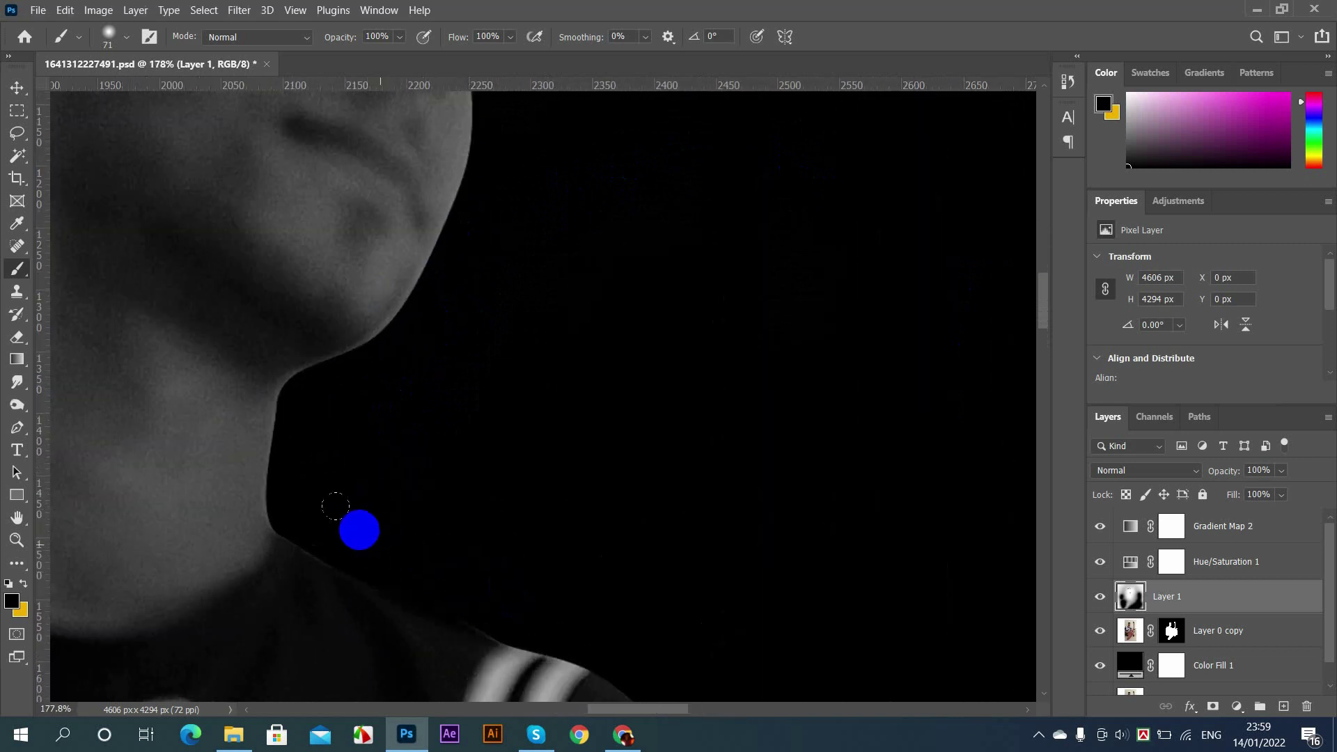
# Step: Clean the shoulder outlines and the gap between sleeve and guitar with black, using soft brushes of 43 px and 79 px
pyautogui.scroll(-3, 568, 492)
pyautogui.scroll(2, 528, 323)
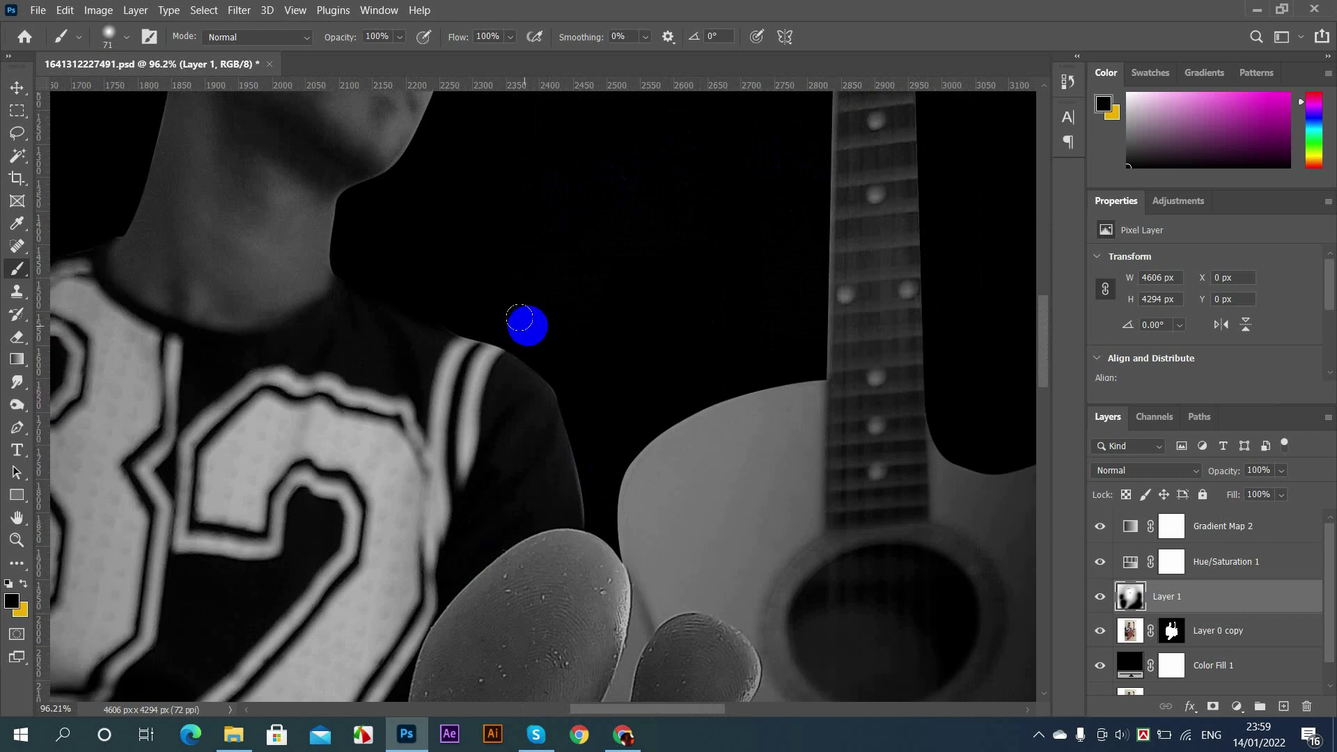
pyautogui.moveTo(609, 476)
pyautogui.mouseDown()
pyautogui.moveTo(621, 561)
pyautogui.moveTo(617, 516)
pyautogui.moveTo(598, 507)
pyautogui.mouseUp()
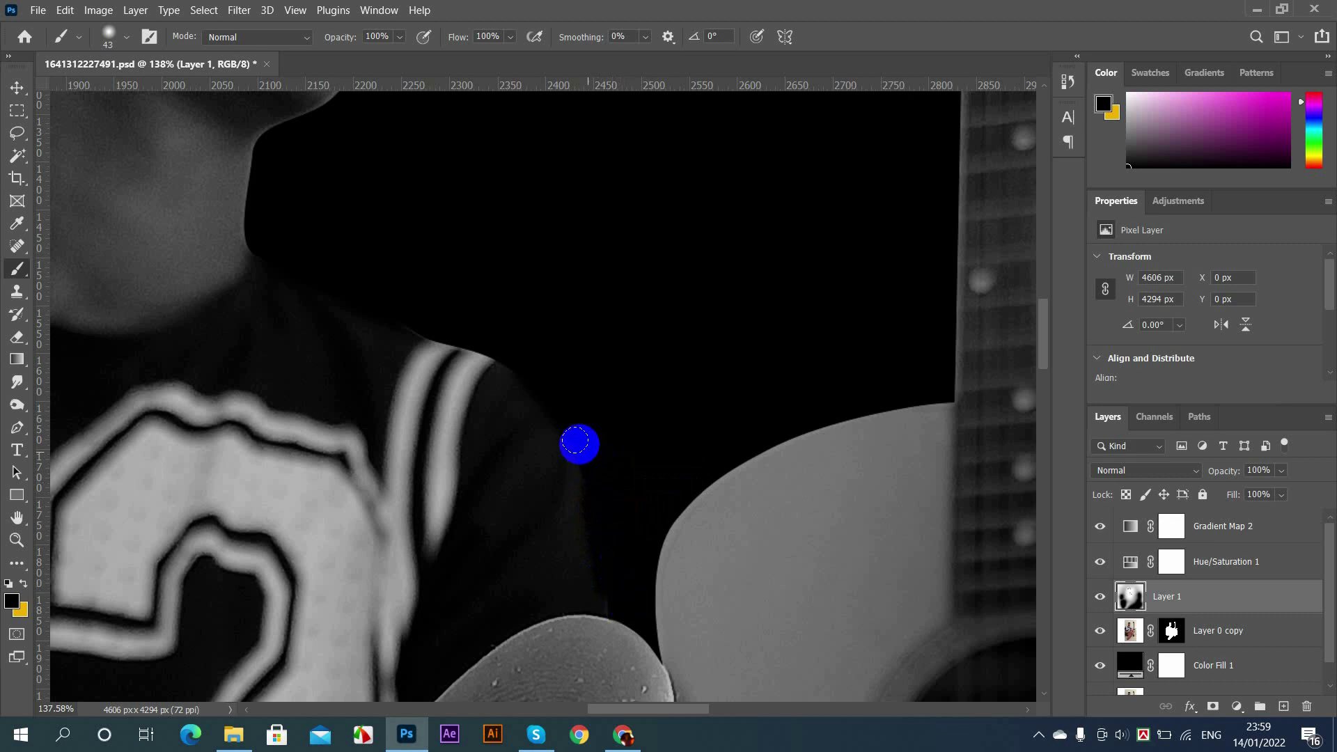
pyautogui.keyDown('alt'); pyautogui.moveTo(580, 408); pyautogui.dragTo(604, 405); pyautogui.keyUp('alt')
pyautogui.moveTo(438, 315)
pyautogui.mouseDown()
pyautogui.moveTo(474, 294)
pyautogui.moveTo(585, 409)
pyautogui.moveTo(605, 569)
pyautogui.mouseUp()
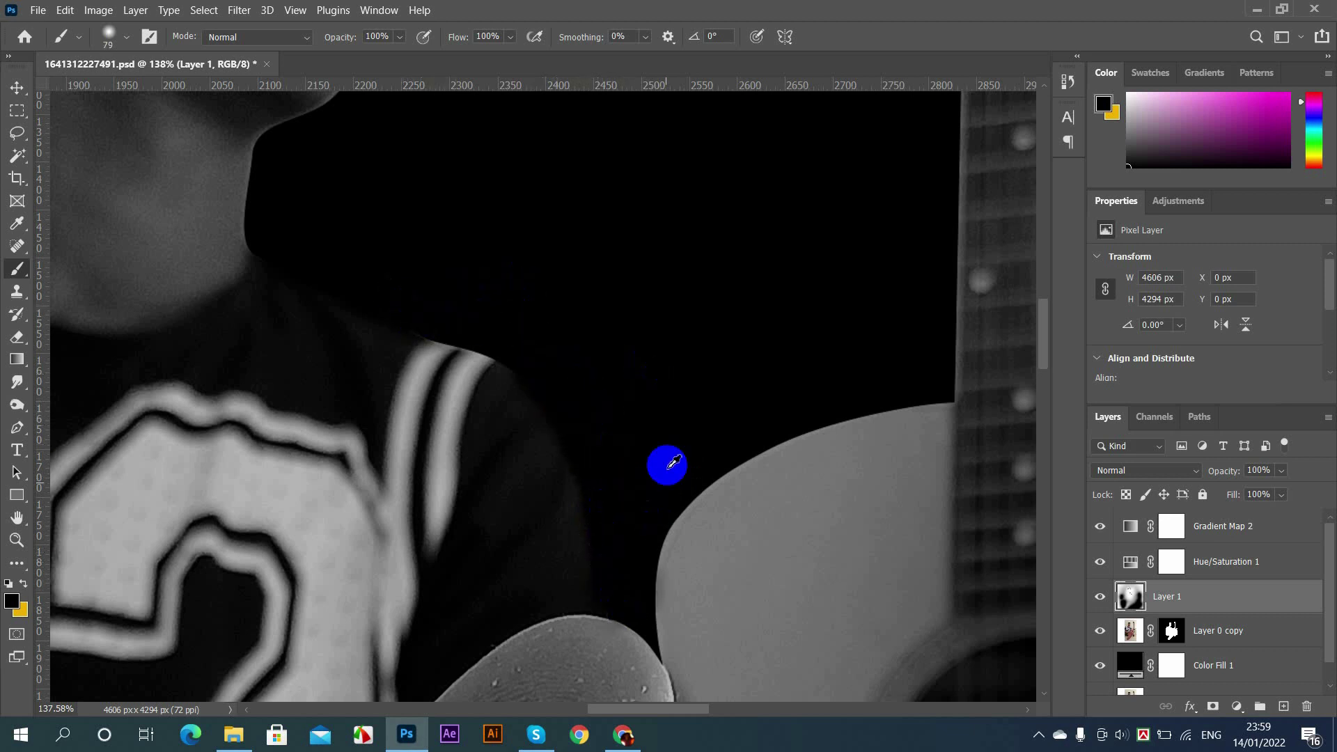
pyautogui.scroll(-5, 667, 463)
pyautogui.scroll(4, 272, 360)
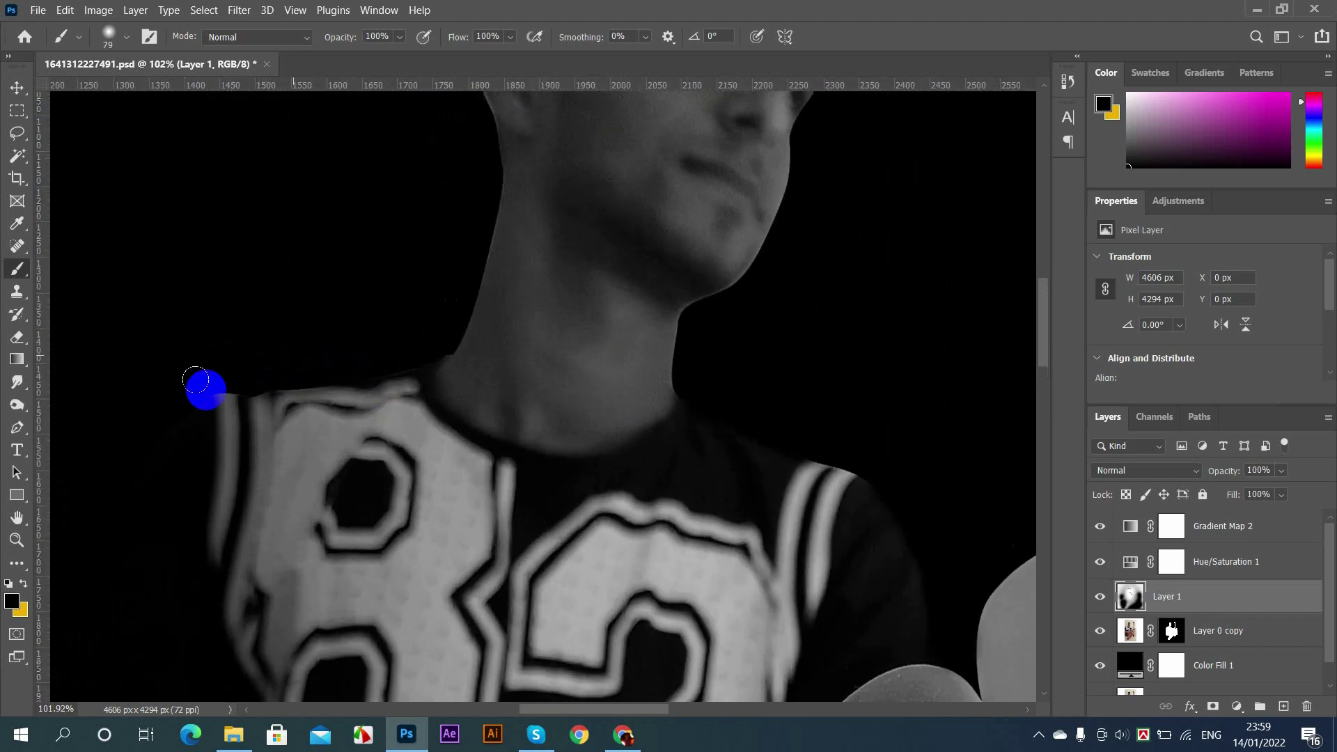
pyautogui.scroll(-4, 363, 348)
pyautogui.scroll(-2, 698, 421)
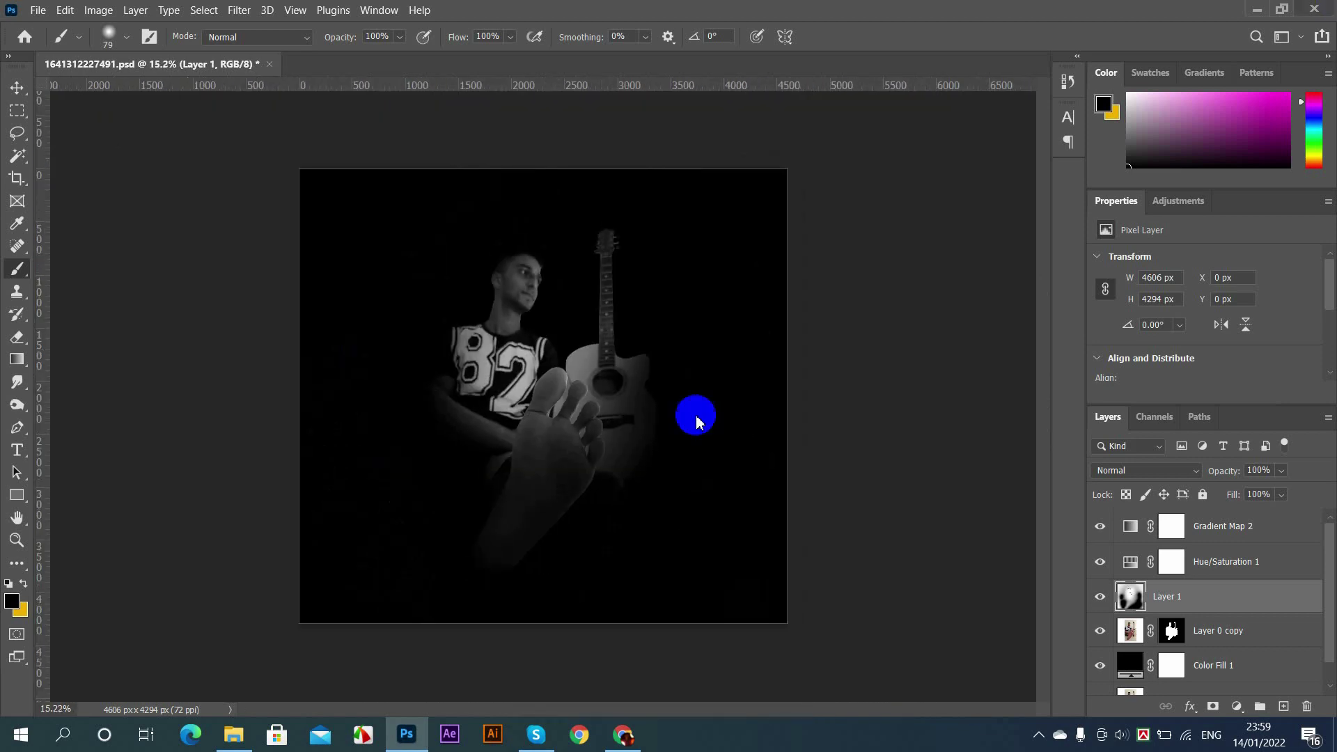
# Step: Darken the edge around the man's ear and the back of his head with a 62 px black brush
pyautogui.scroll(10, 508, 188)
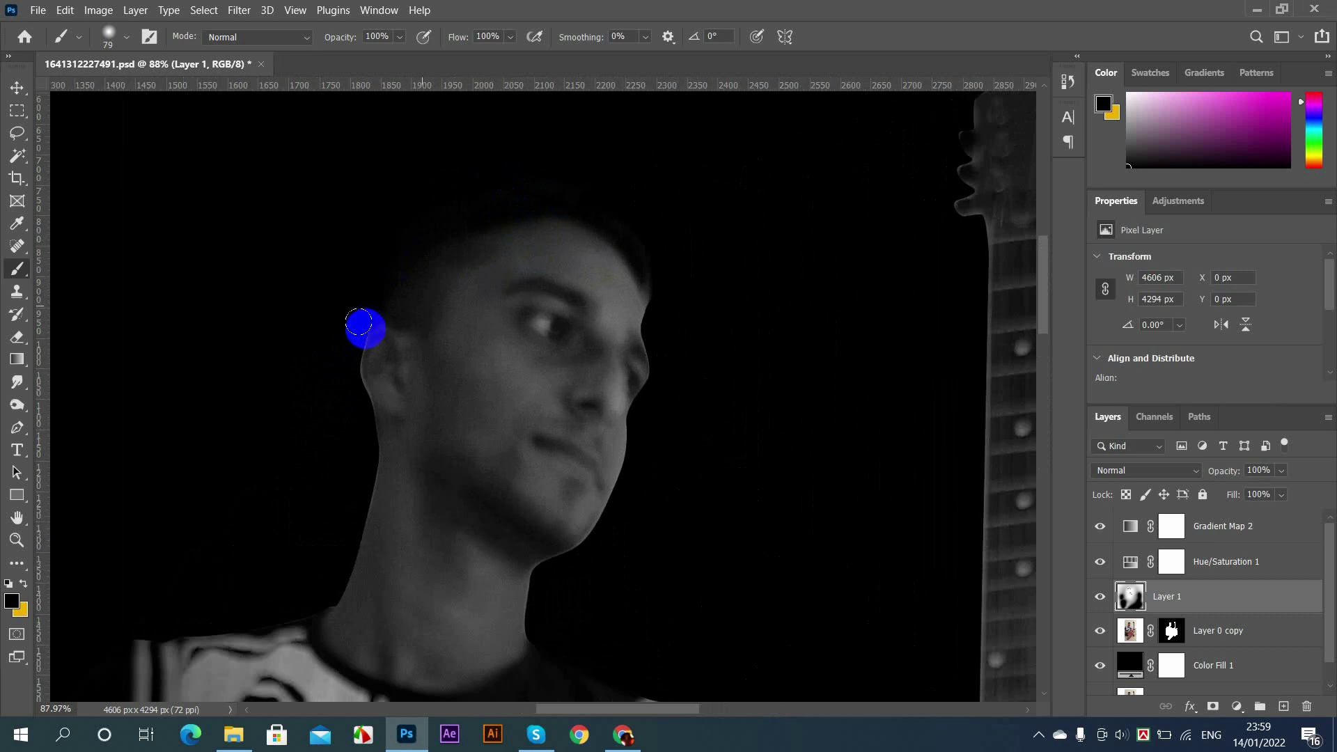
pyautogui.scroll(2, 333, 357)
pyautogui.moveTo(330, 366); pyautogui.dragTo(309, 367)
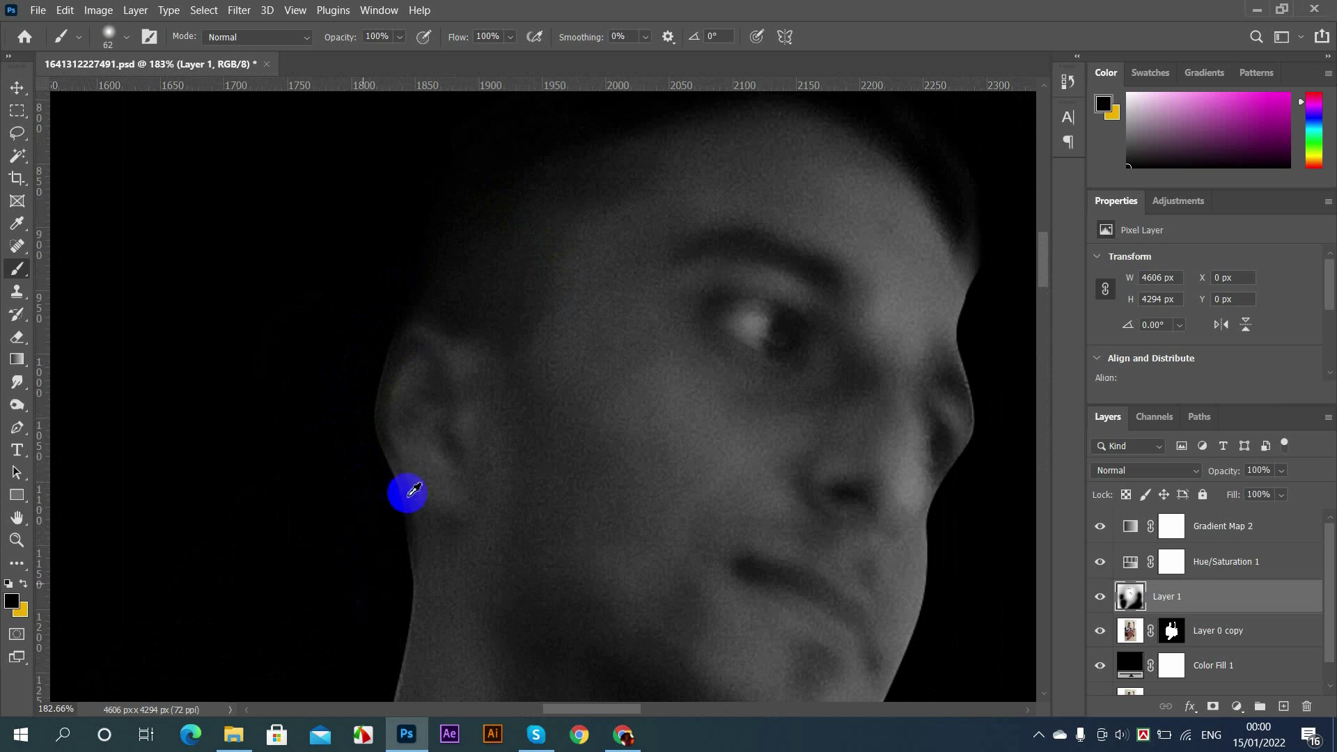
pyautogui.scroll(-3, 376, 563)
pyautogui.moveTo(376, 563); pyautogui.dragTo(421, 382)
pyautogui.scroll(2, 478, 323)
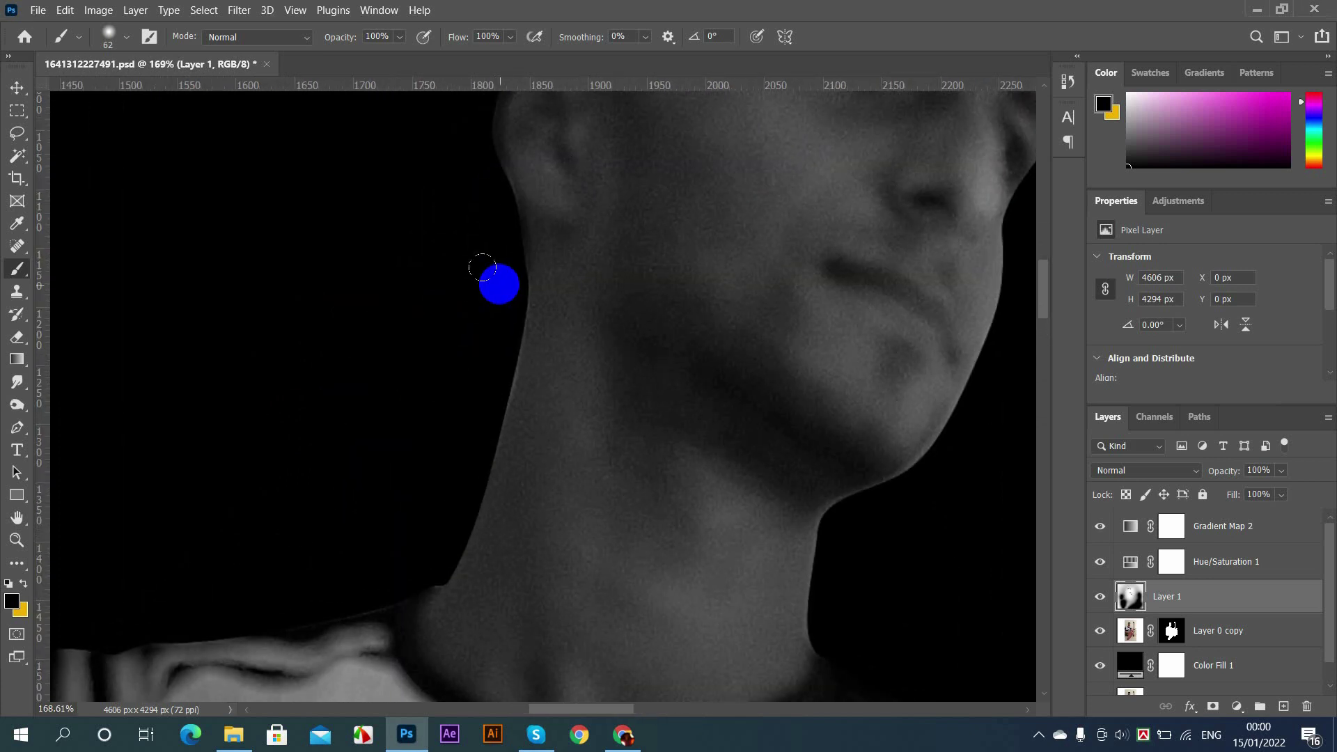
# Step: Paint black along the back of the neck and the jawline with a 92 px soft brush
pyautogui.moveTo(451, 364); pyautogui.dragTo(472, 376)
pyautogui.click(474, 359)
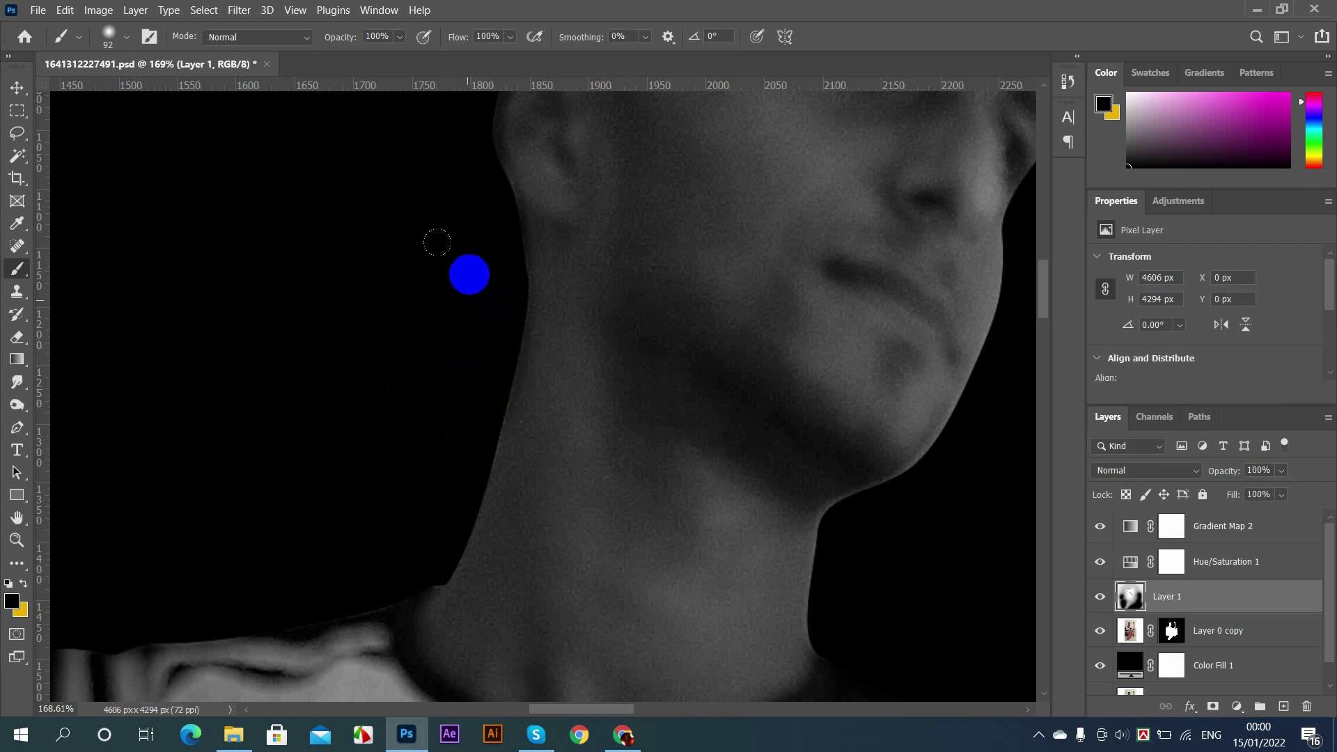
pyautogui.moveTo(418, 517)
pyautogui.mouseDown()
pyautogui.moveTo(448, 412)
pyautogui.moveTo(445, 422)
pyautogui.mouseUp()
pyautogui.scroll(-6, 445, 422)
pyautogui.scroll(5, 837, 474)
pyautogui.click(631, 498)
pyautogui.moveTo(668, 476)
pyautogui.mouseDown()
pyautogui.moveTo(728, 420)
pyautogui.moveTo(762, 336)
pyautogui.mouseUp()
pyautogui.scroll(-8, 755, 269)
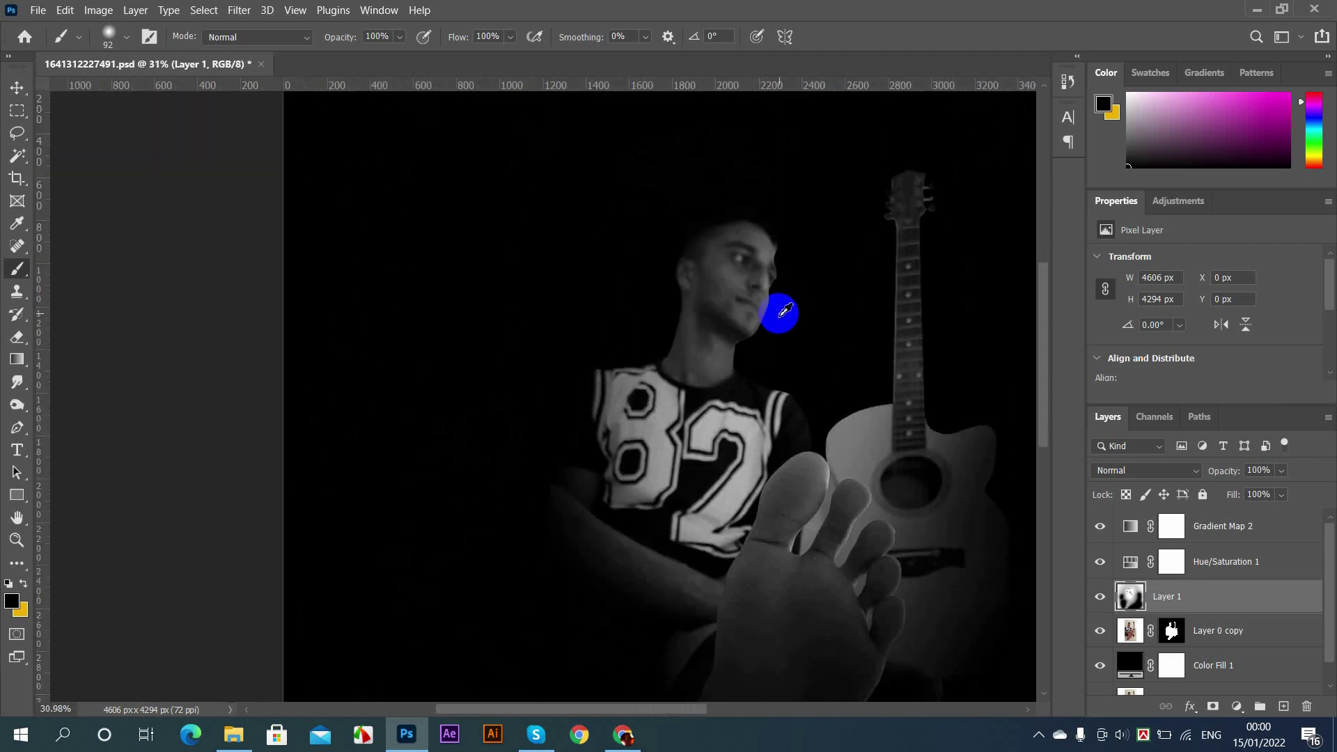
pyautogui.scroll(3, 529, 575)
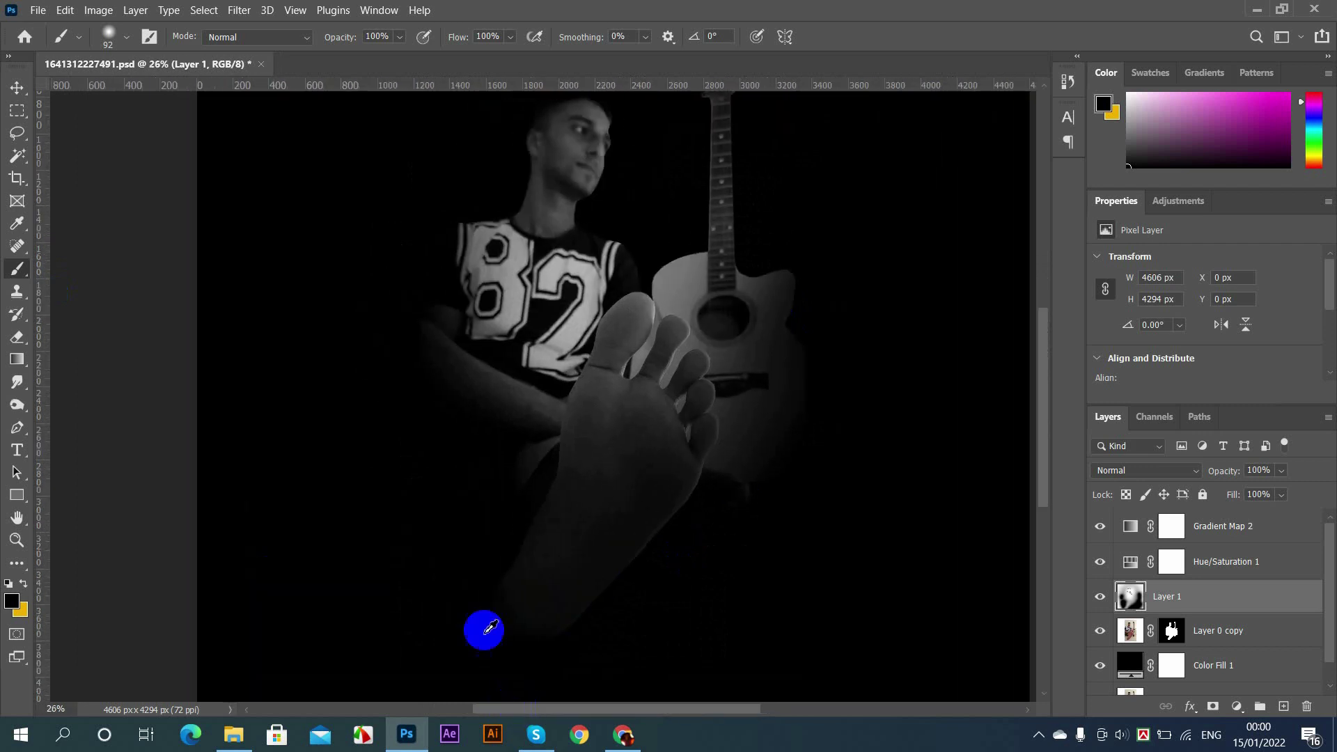
pyautogui.scroll(3, 738, 547)
pyautogui.scroll(-5, 739, 540)
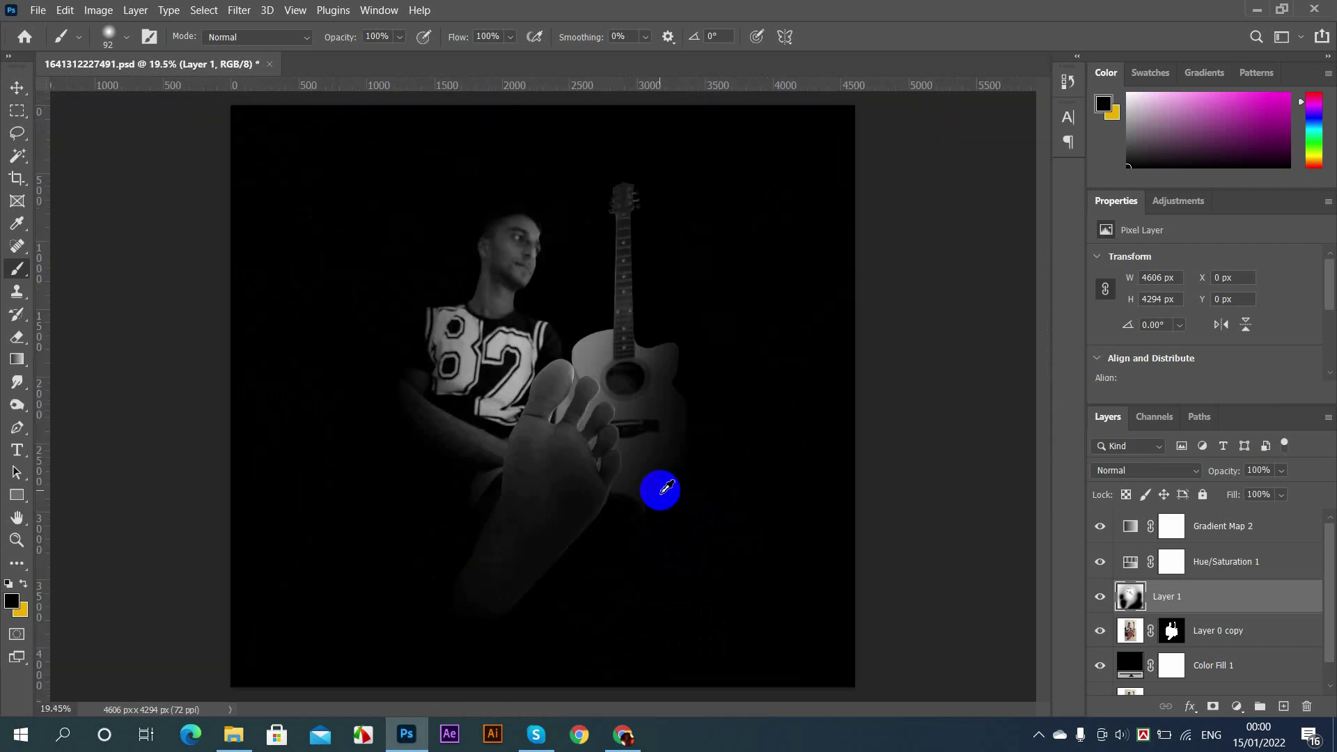
pyautogui.scroll(2, 545, 278)
pyautogui.press('v')
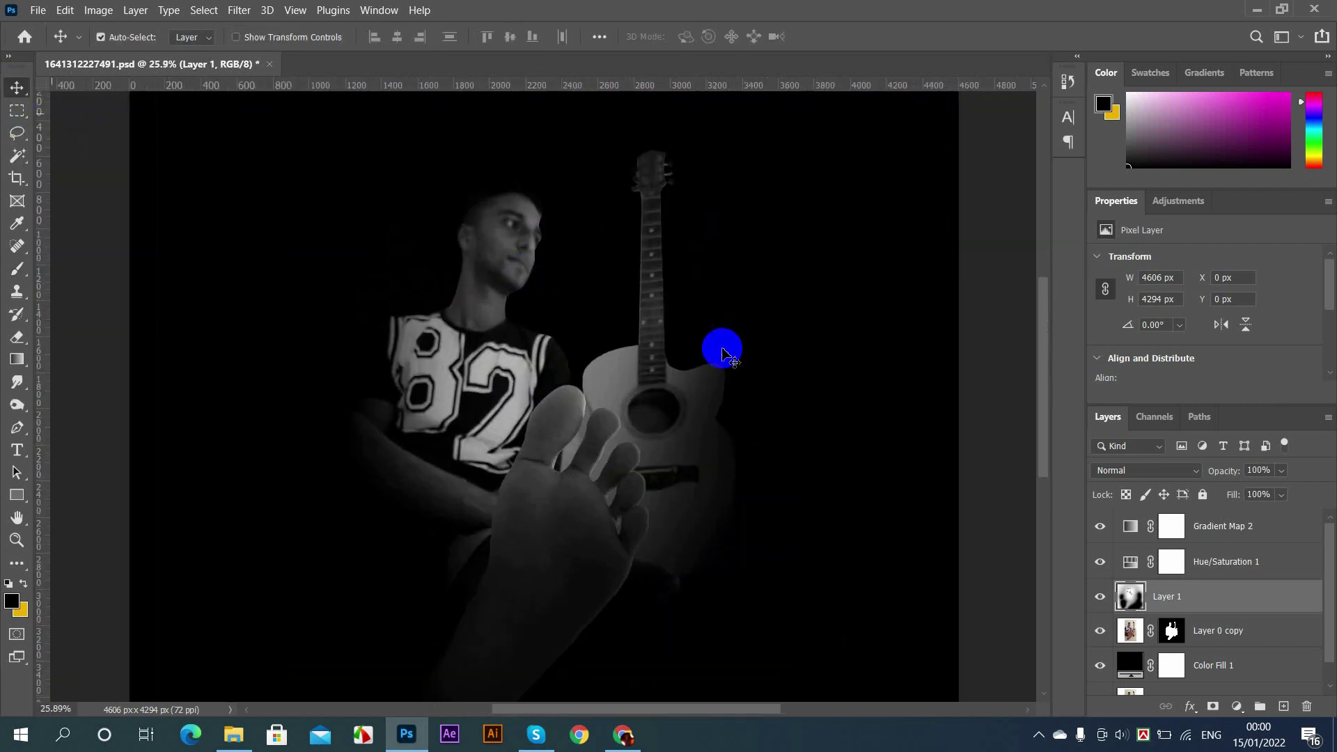
# Step: Paint black along the front edge of the man's face, from the brow past the nose to the mouth, with a 63 px soft brush
pyautogui.scroll(-2, 710, 328)
pyautogui.scroll(2, 539, 282)
pyautogui.scroll(2, 776, 337)
pyautogui.scroll(-3, 567, 284)
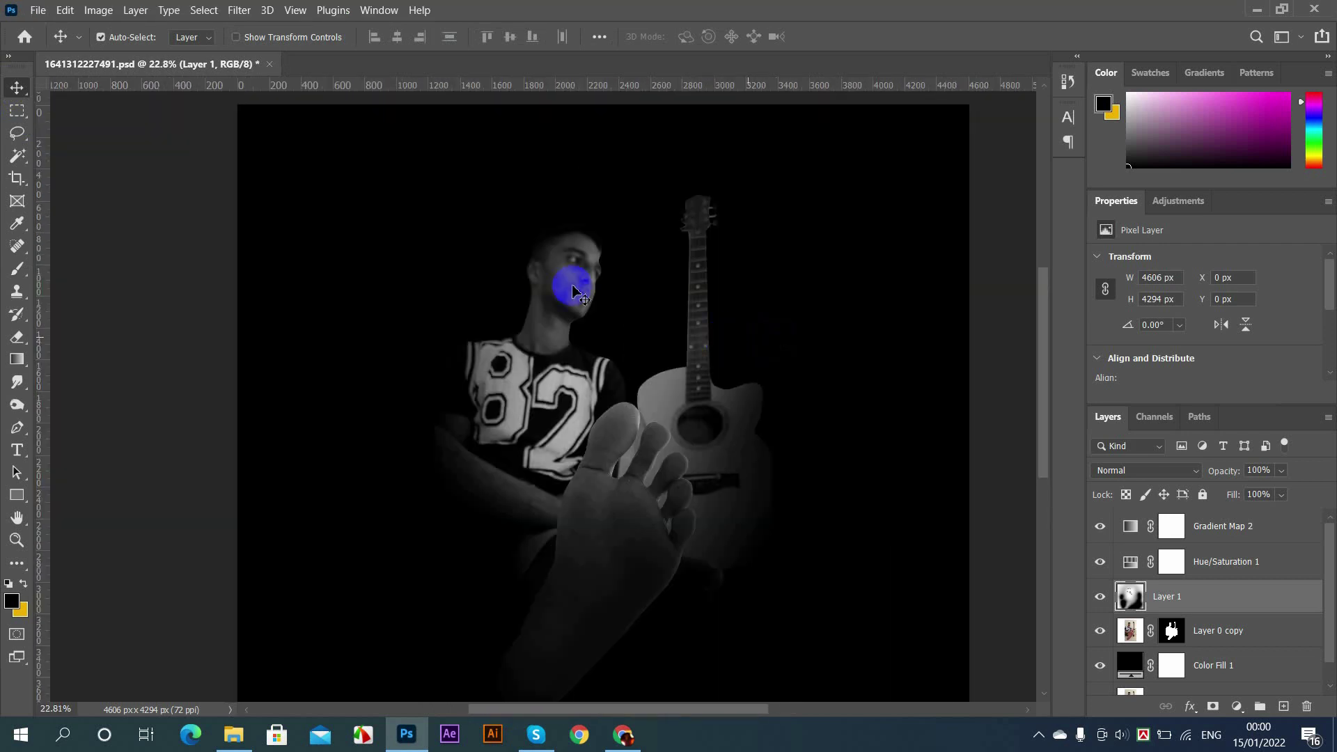
pyautogui.scroll(3, 552, 278)
pyautogui.scroll(4, 668, 188)
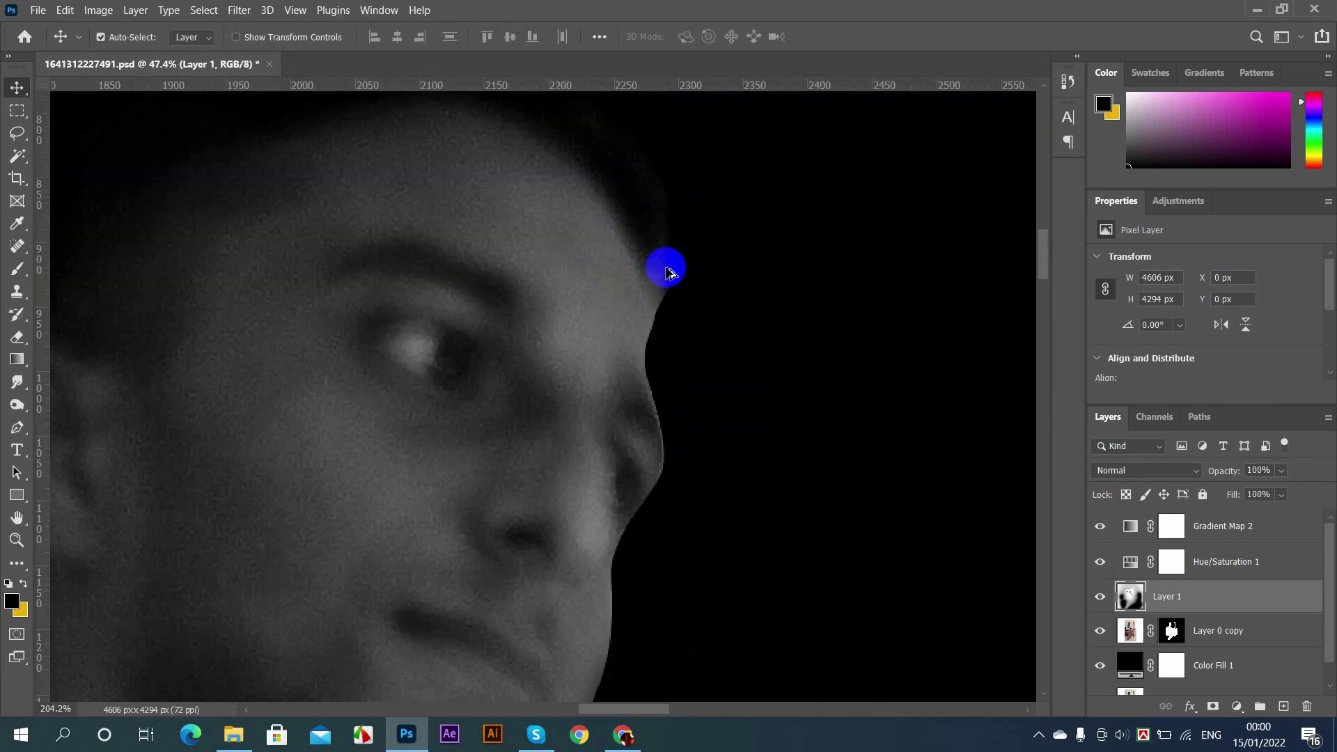
pyautogui.scroll(-1, 668, 352)
pyautogui.scroll(1, 742, 370)
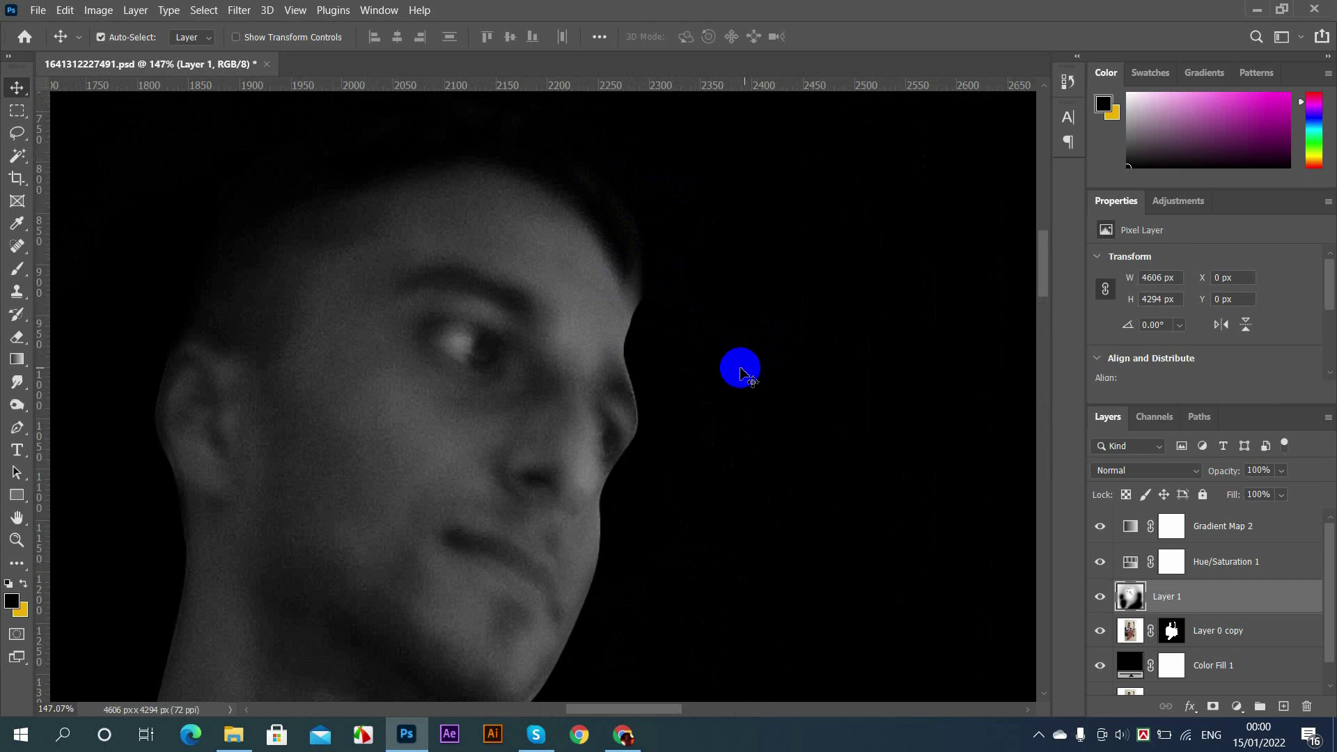
pyautogui.click(22, 269)
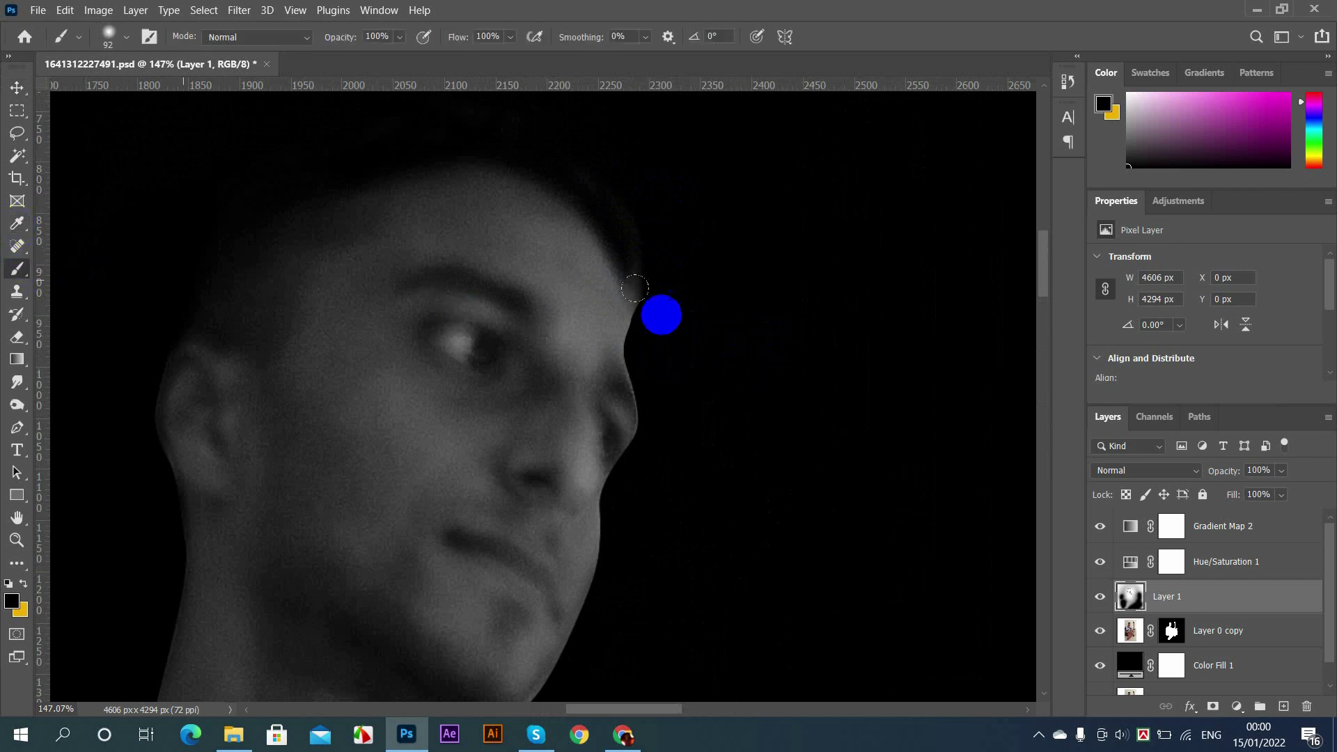
pyautogui.scroll(2, 662, 344)
pyautogui.moveTo(668, 367)
pyautogui.mouseDown()
pyautogui.moveTo(652, 364)
pyautogui.moveTo(640, 333)
pyautogui.moveTo(656, 432)
pyautogui.mouseUp()
pyautogui.press('space')
pyautogui.moveTo(681, 503); pyautogui.dragTo(669, 307)
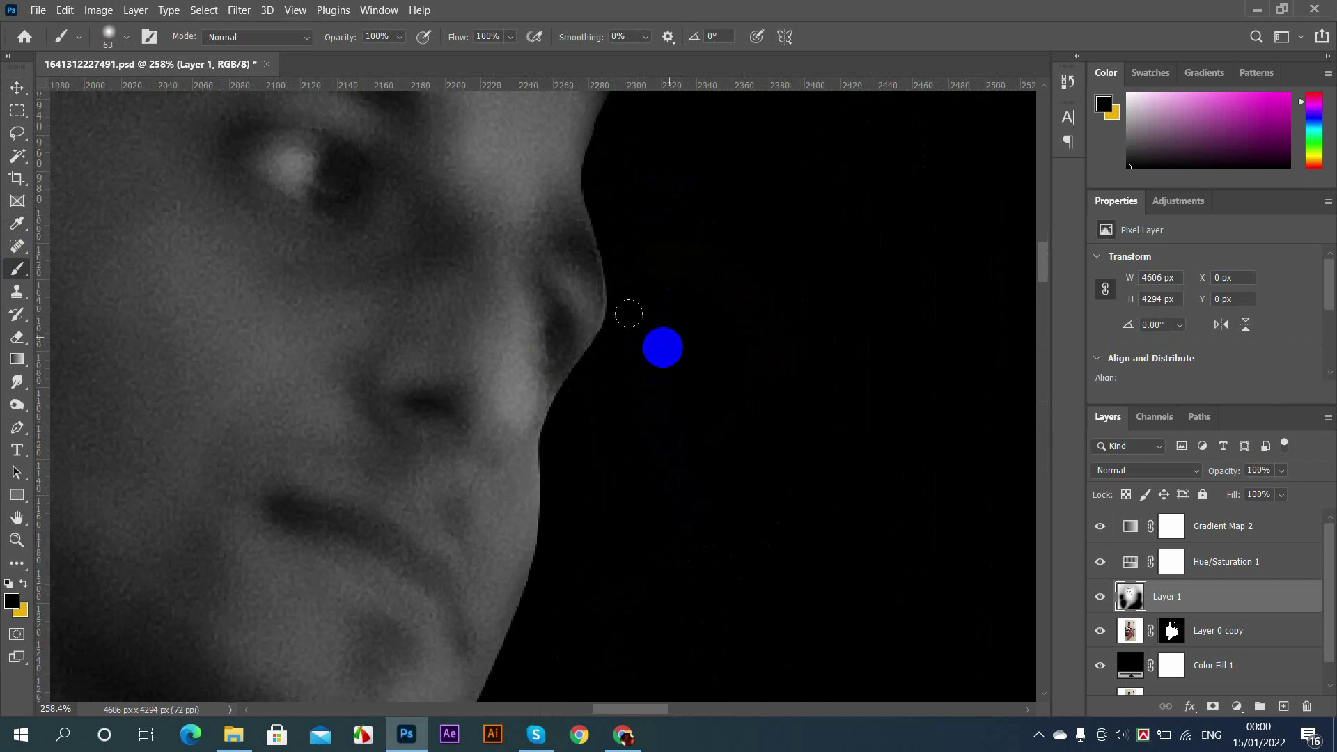
pyautogui.moveTo(597, 343); pyautogui.dragTo(570, 398)
pyautogui.moveTo(560, 451); pyautogui.dragTo(546, 502)
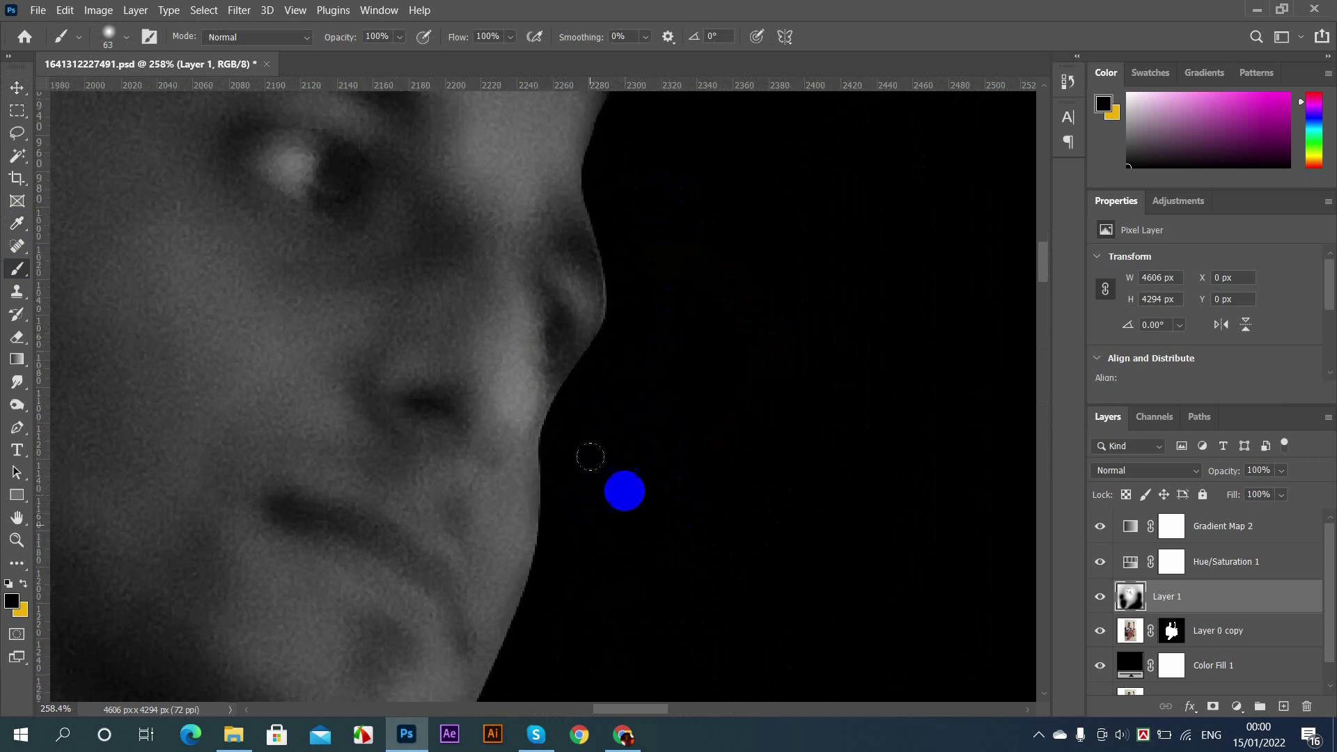
pyautogui.moveTo(592, 448); pyautogui.dragTo(635, 376)
pyautogui.press('space')
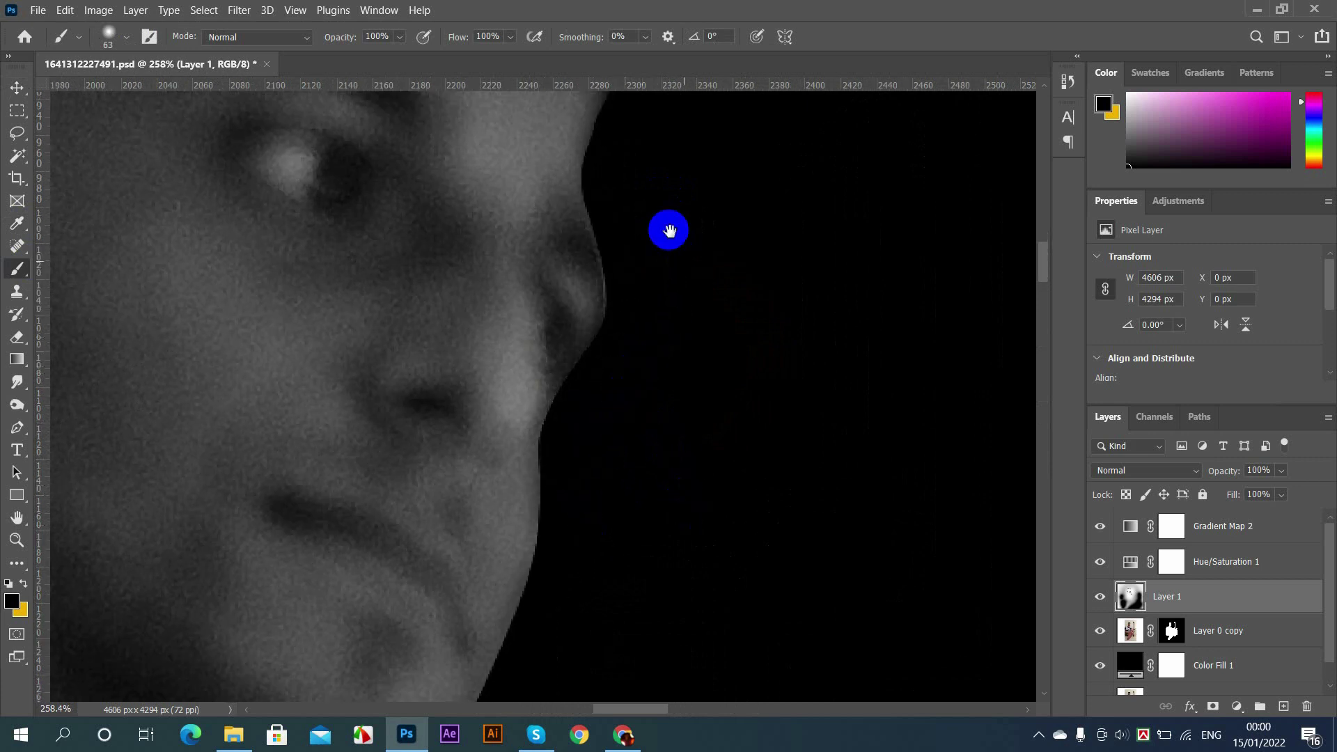
pyautogui.moveTo(669, 230); pyautogui.dragTo(666, 357)
pyautogui.moveTo(605, 290)
pyautogui.mouseDown()
pyautogui.moveTo(640, 186)
pyautogui.moveTo(595, 263)
pyautogui.moveTo(612, 265)
pyautogui.moveTo(617, 448)
pyautogui.moveTo(689, 459)
pyautogui.mouseUp()
pyautogui.scroll(-15, 693, 461)
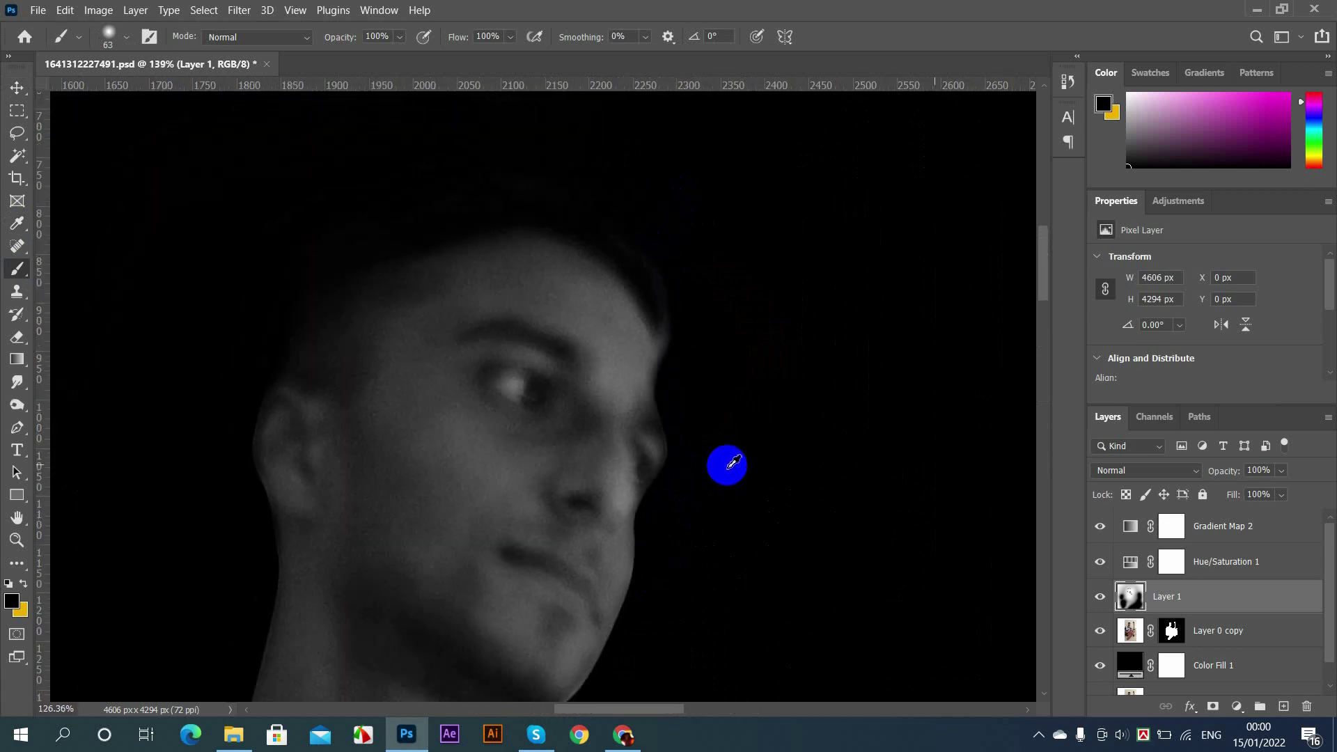
pyautogui.scroll(2, 519, 369)
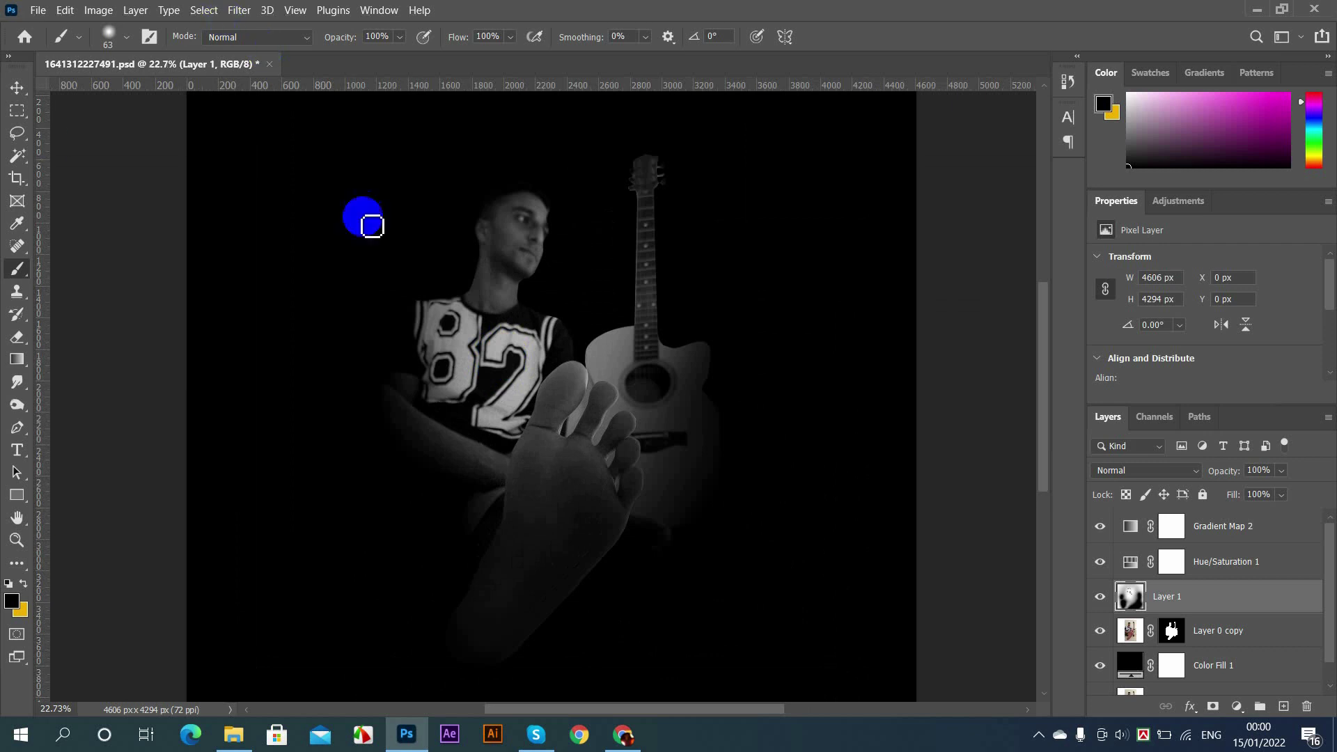
# Step: Examine the overall portrait, checking how the man, guitar and foot blend into the black canvas
pyautogui.click(16, 89)
pyautogui.scroll(2, 540, 286)
pyautogui.scroll(-4, 492, 289)
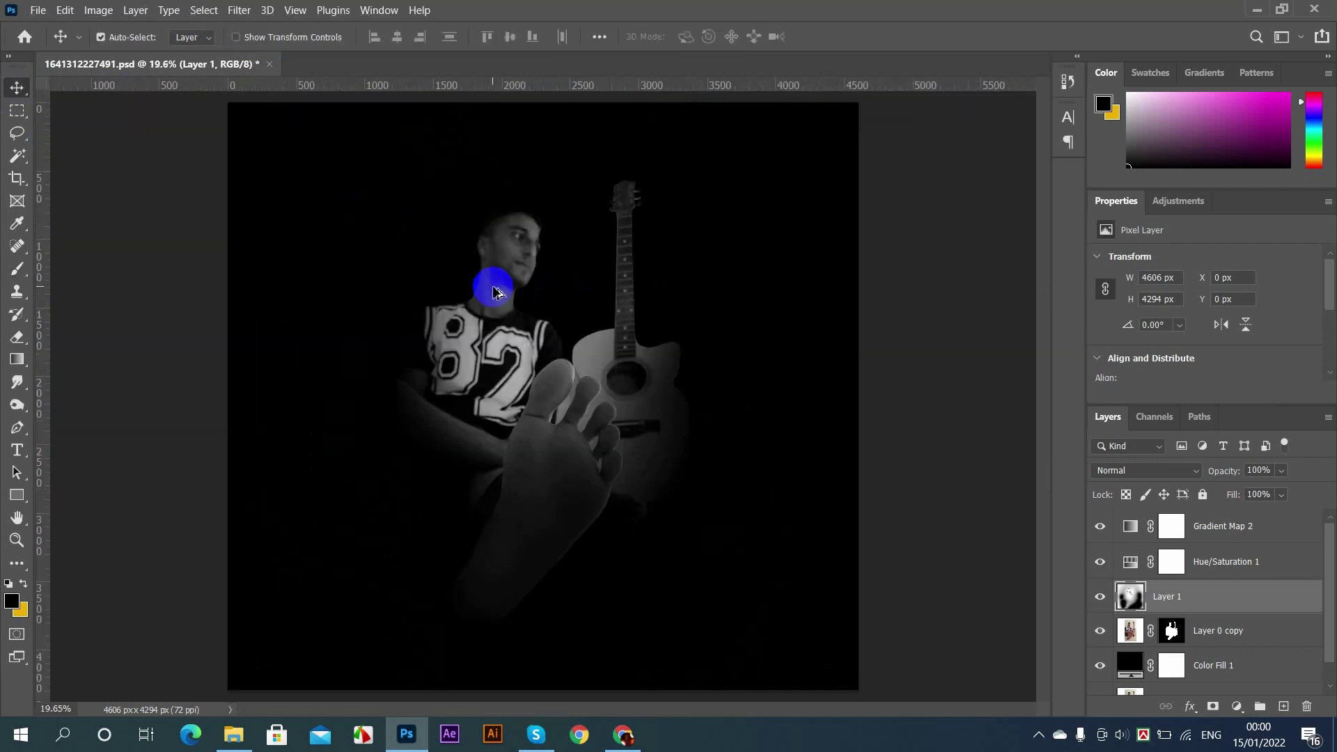
pyautogui.scroll(4, 492, 289)
pyautogui.scroll(-3, 477, 251)
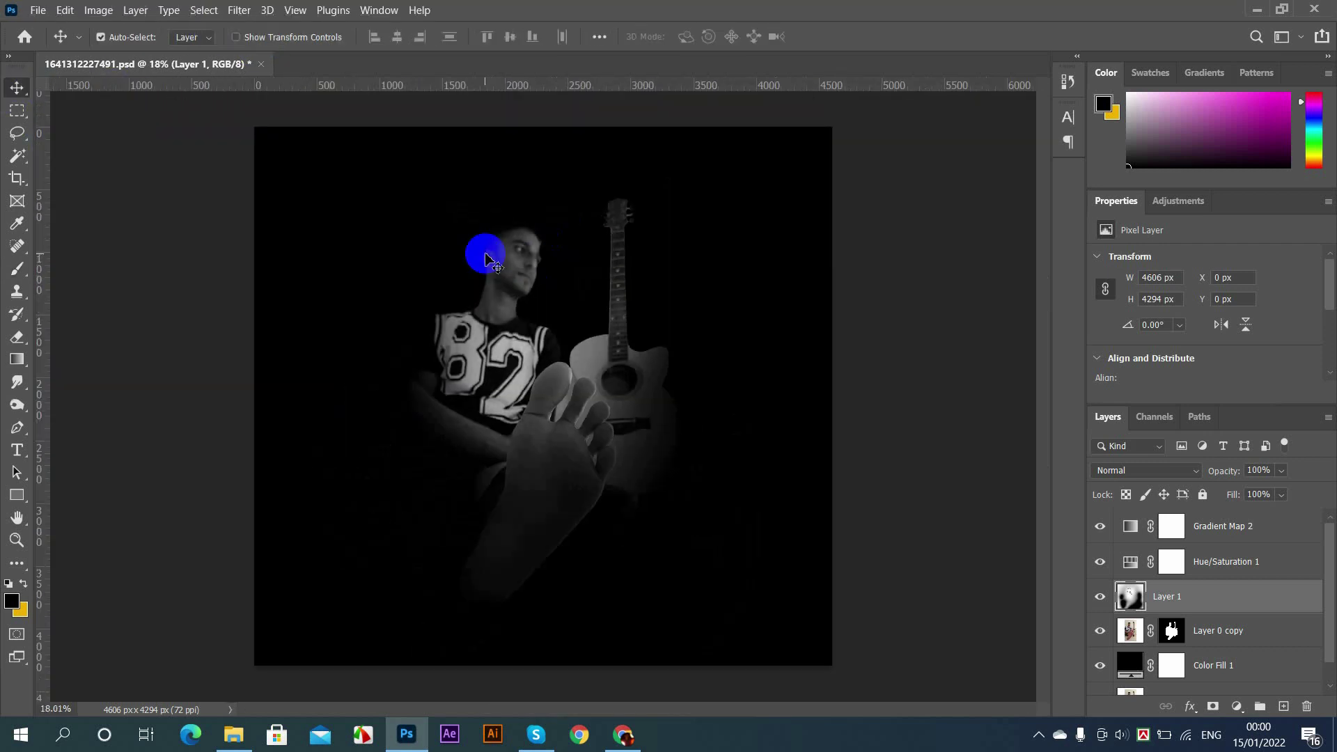
pyautogui.scroll(2, 501, 279)
pyautogui.scroll(-3, 565, 346)
pyautogui.scroll(1, 570, 347)
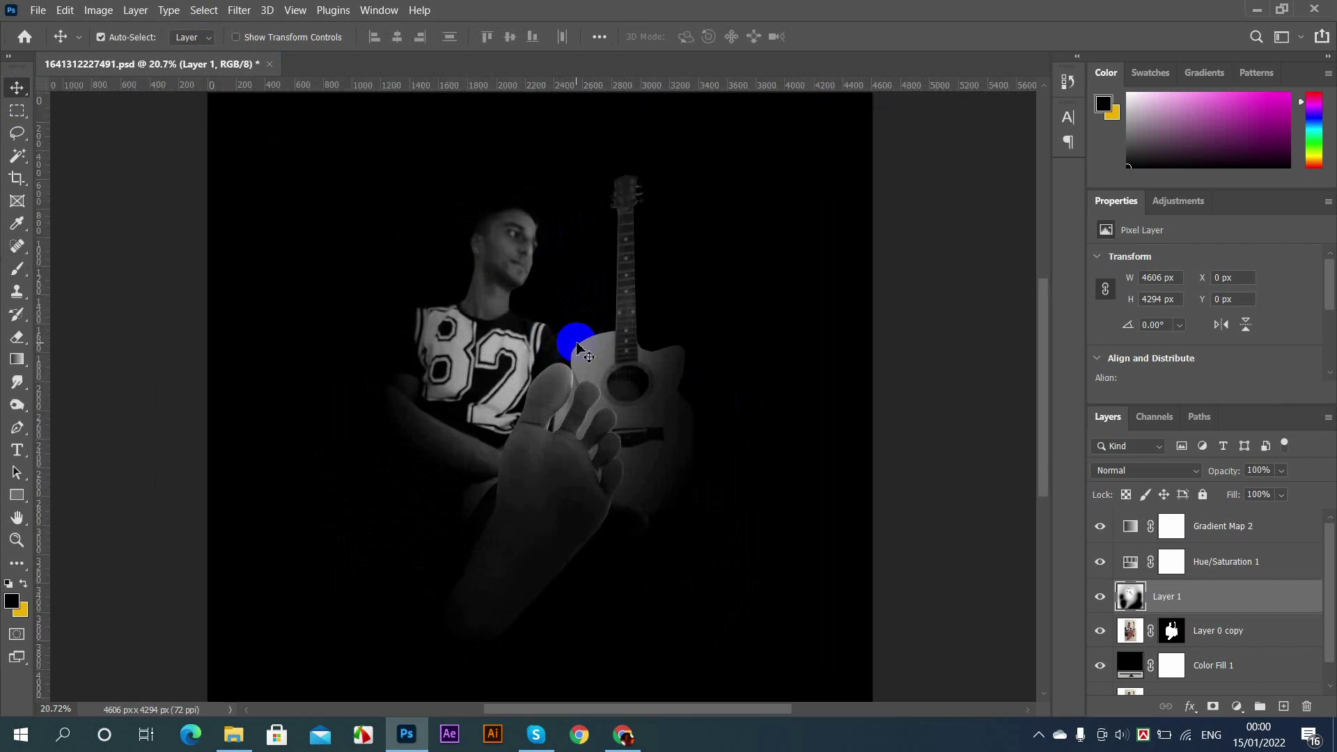
pyautogui.scroll(-2, 578, 348)
pyautogui.click(19, 113)
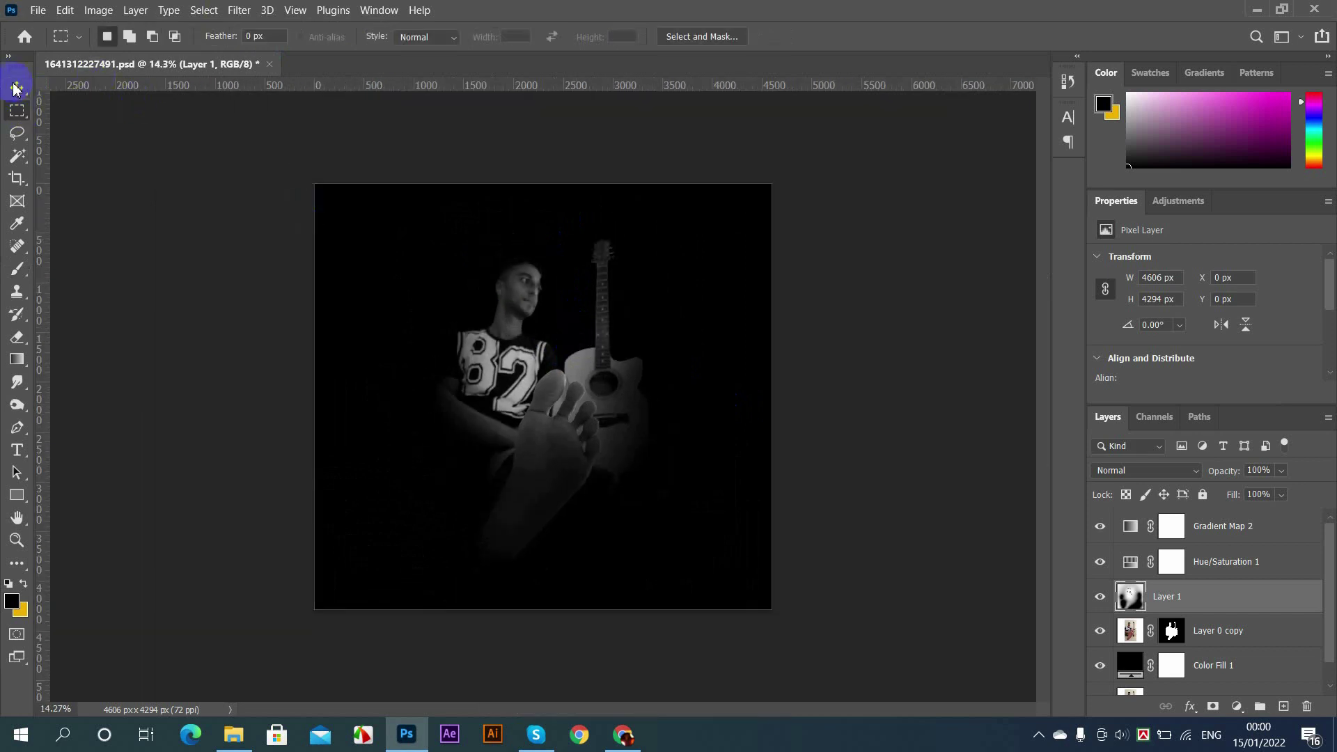
pyautogui.click(17, 87)
pyautogui.scroll(2, 585, 296)
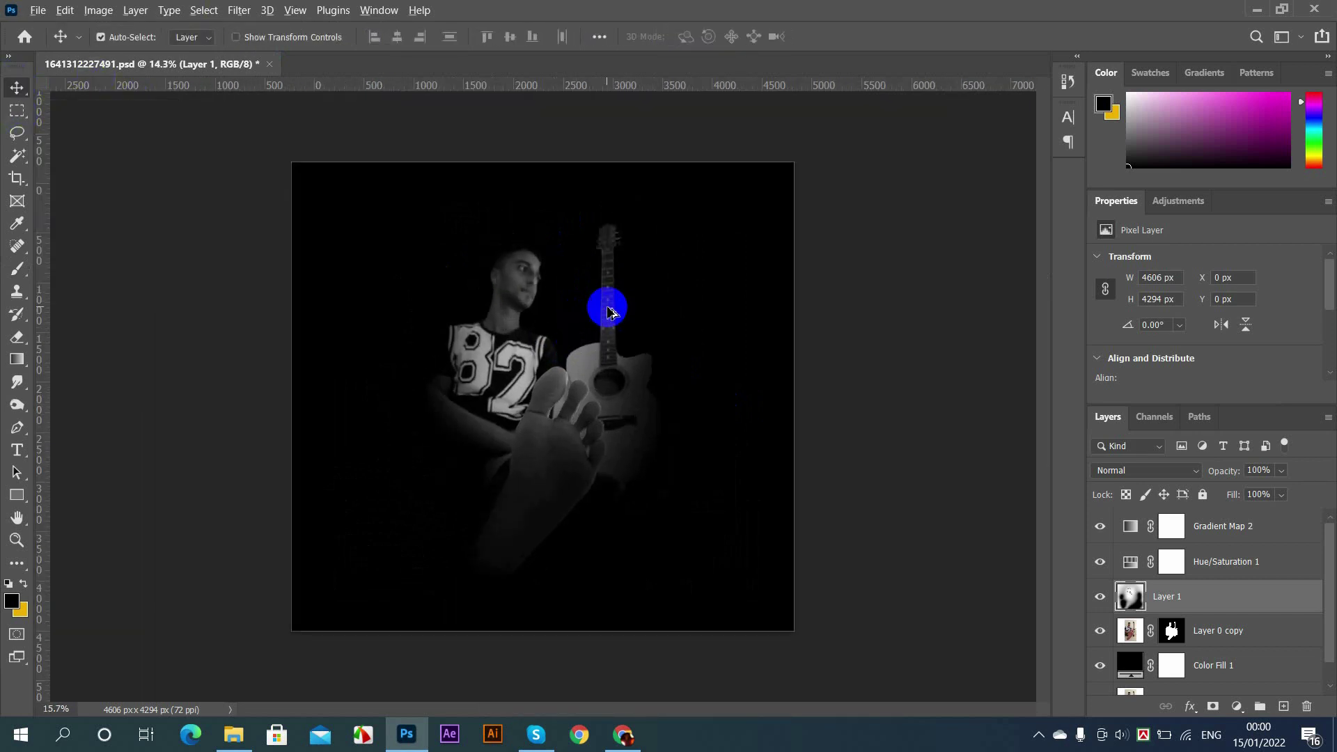
pyautogui.scroll(3, 561, 292)
pyautogui.scroll(-3, 555, 260)
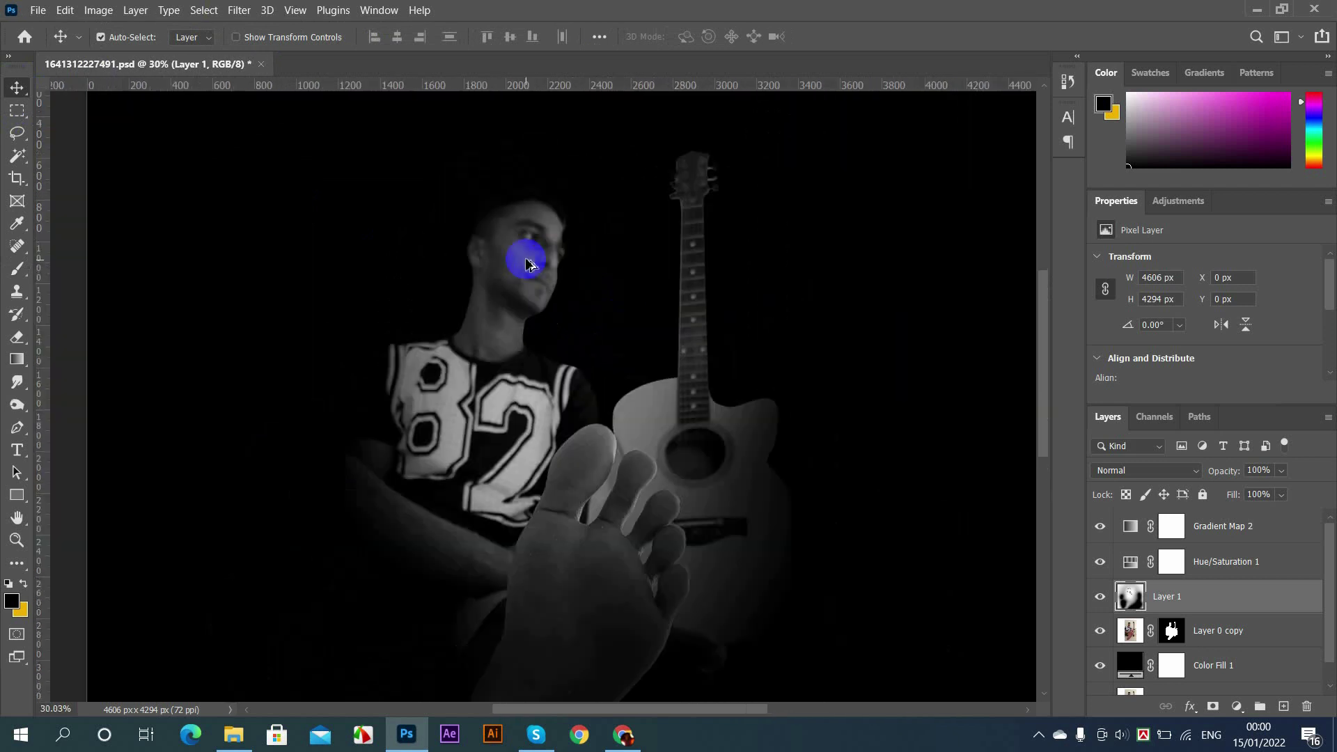
pyautogui.scroll(-3, 501, 259)
pyautogui.scroll(2, 428, 250)
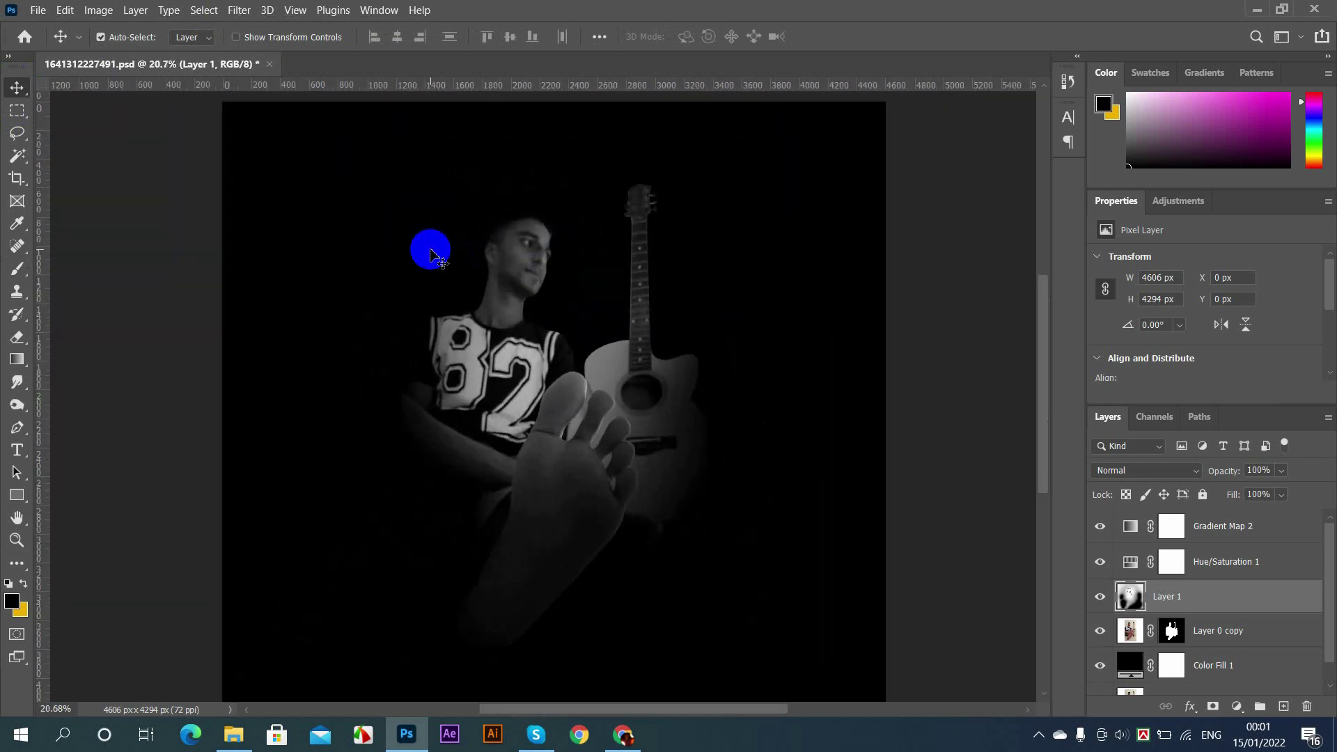
pyautogui.scroll(-2, 514, 261)
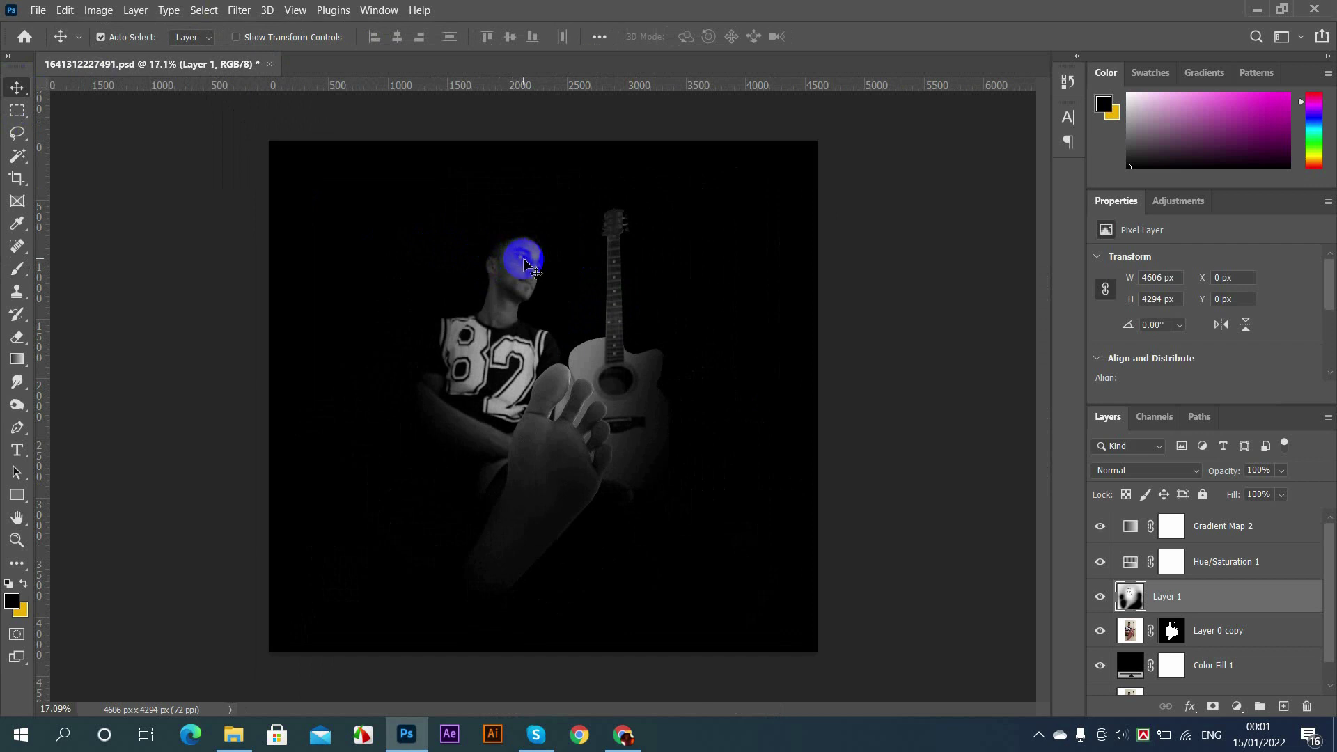
pyautogui.scroll(1, 507, 254)
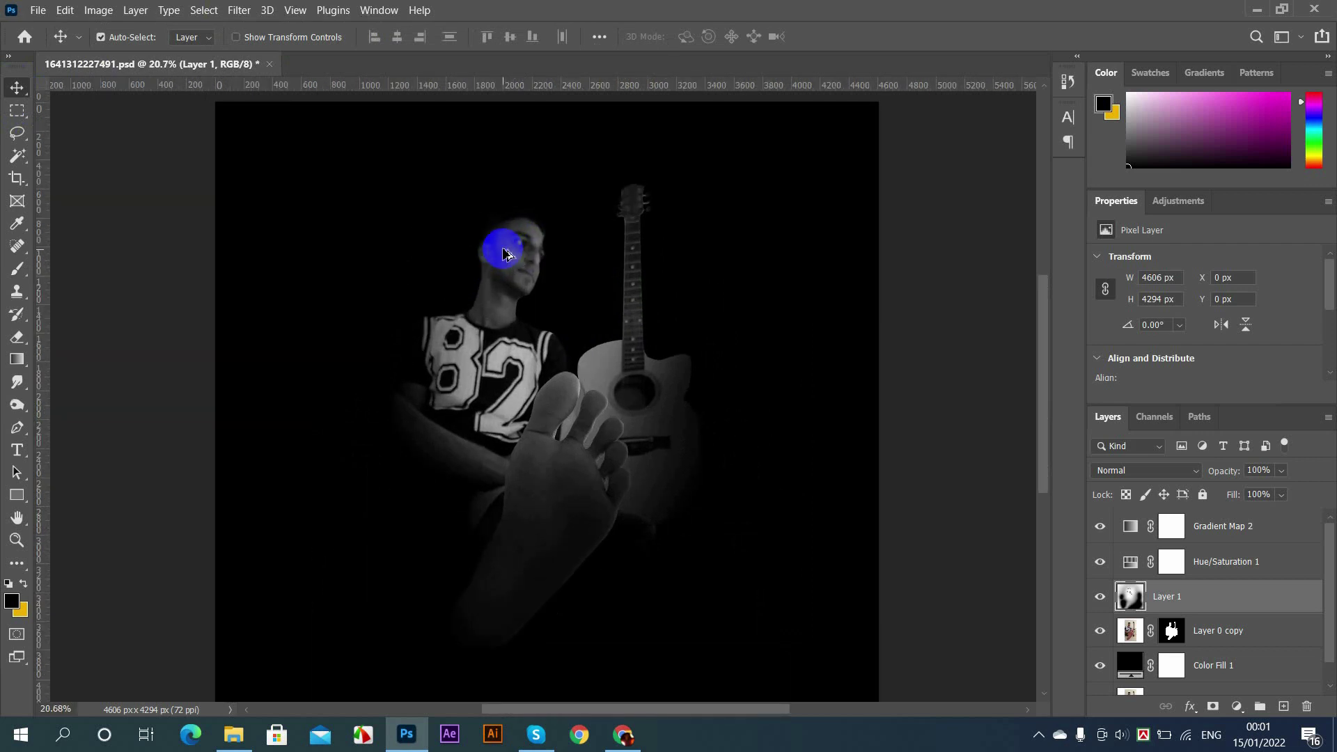
pyautogui.scroll(-2, 503, 252)
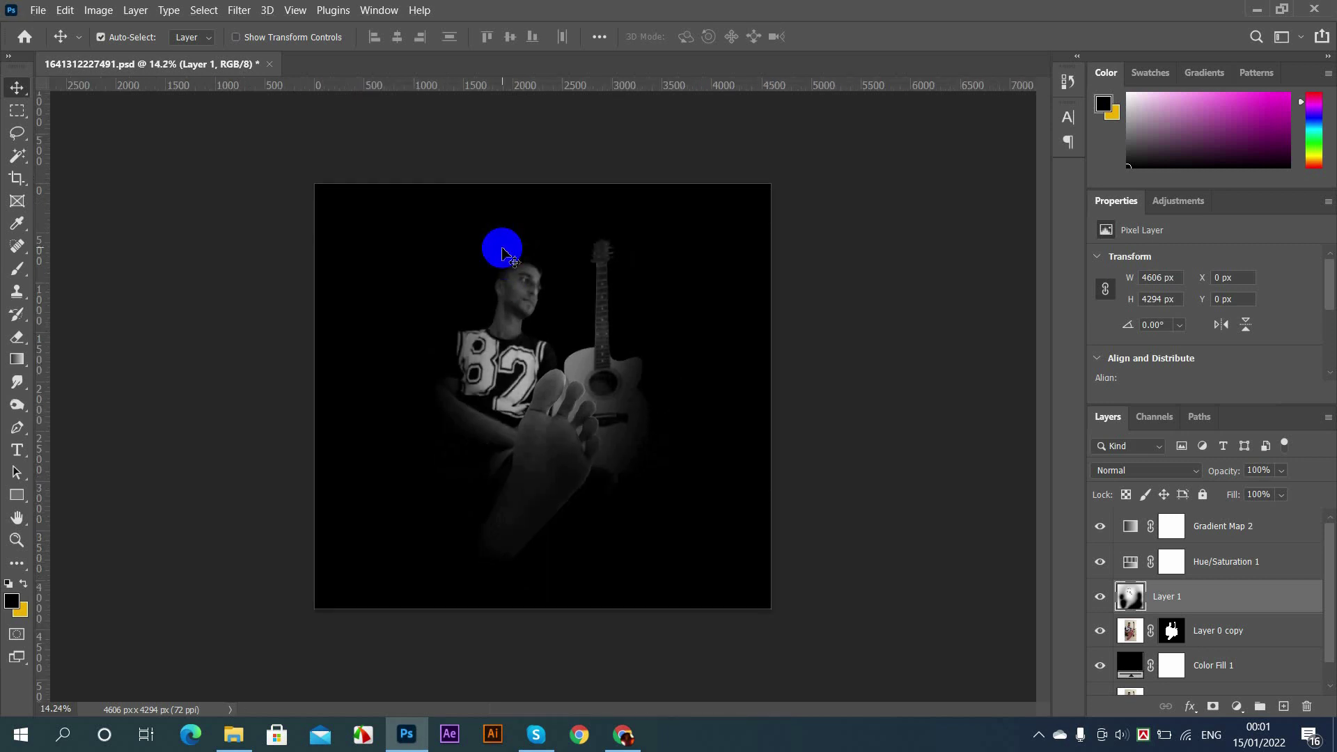
pyautogui.scroll(2, 296, 225)
pyautogui.scroll(-1, 602, 270)
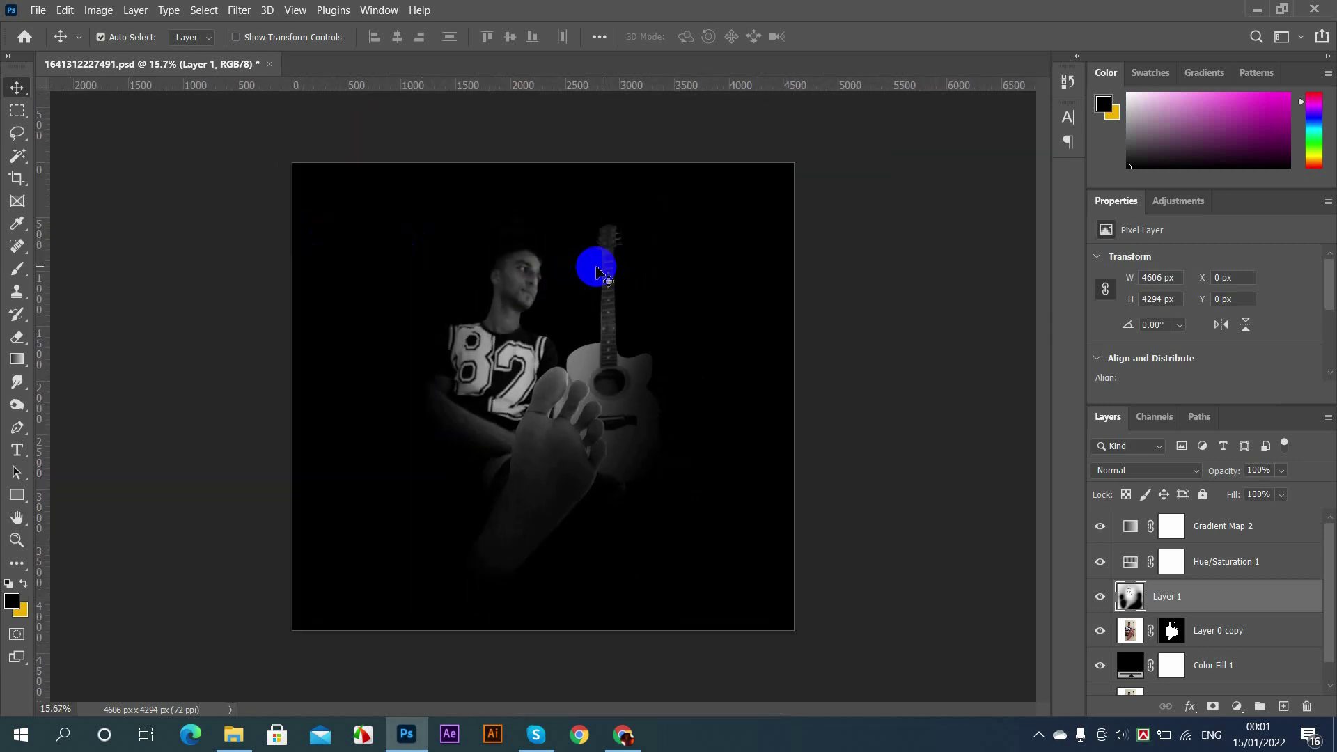
pyautogui.click(20, 117)
pyautogui.click(19, 89)
pyautogui.scroll(2, 453, 281)
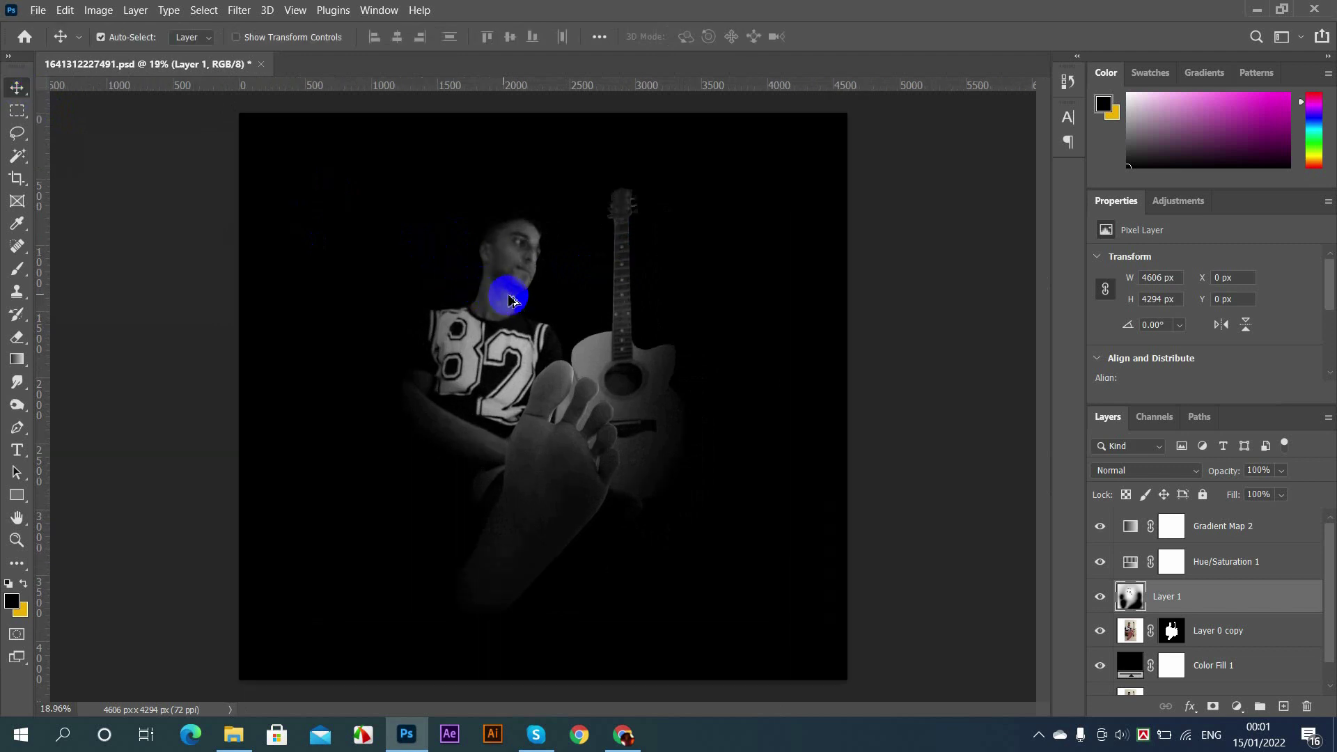
pyautogui.scroll(-1, 511, 301)
pyautogui.scroll(1, 516, 307)
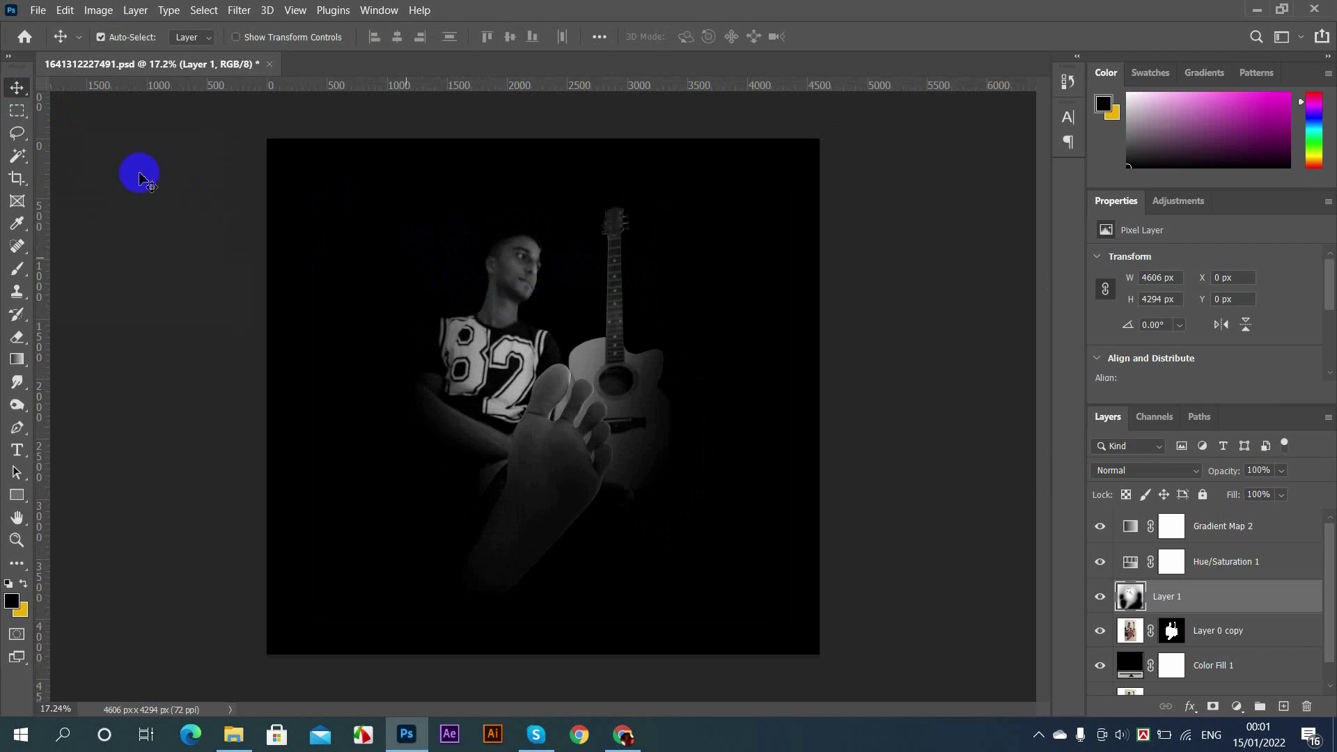
pyautogui.click(18, 112)
pyautogui.click(17, 88)
pyautogui.scroll(-2, 537, 290)
pyautogui.scroll(3, 538, 292)
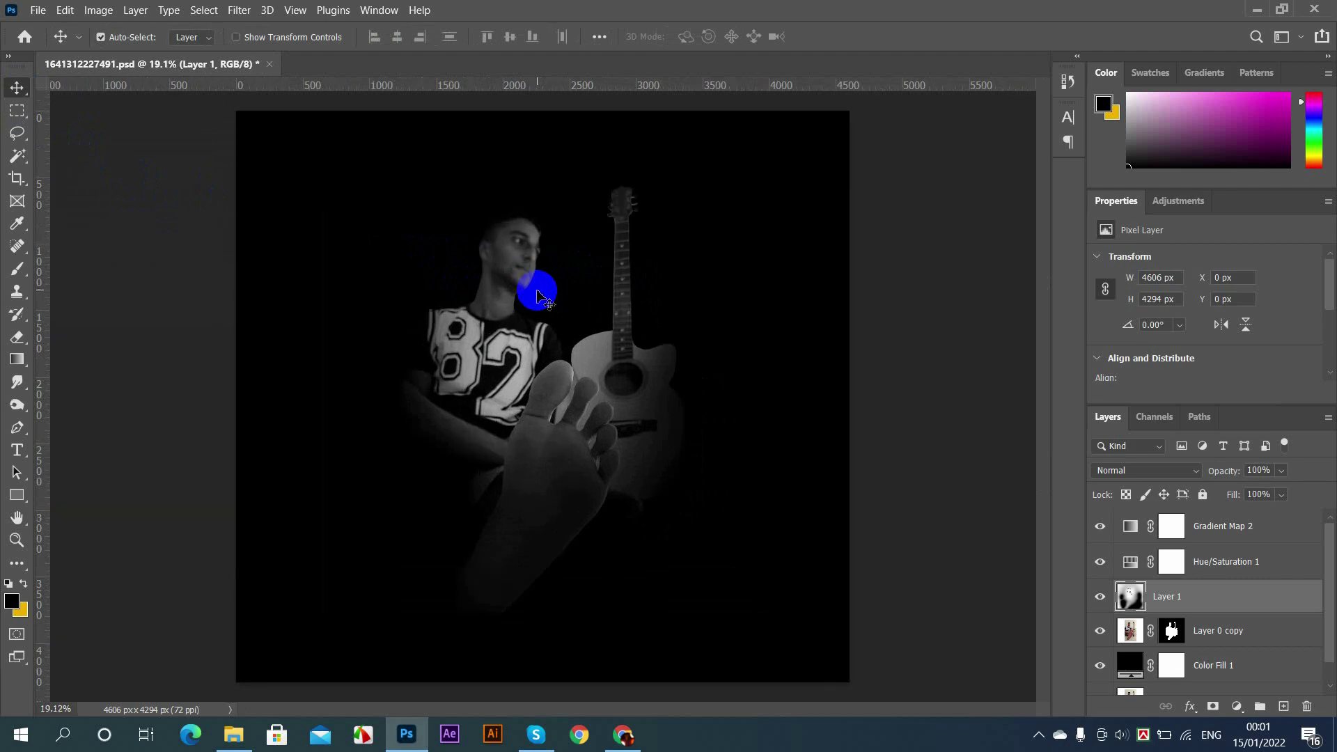
pyautogui.scroll(1, 537, 296)
pyautogui.scroll(1, 537, 296)
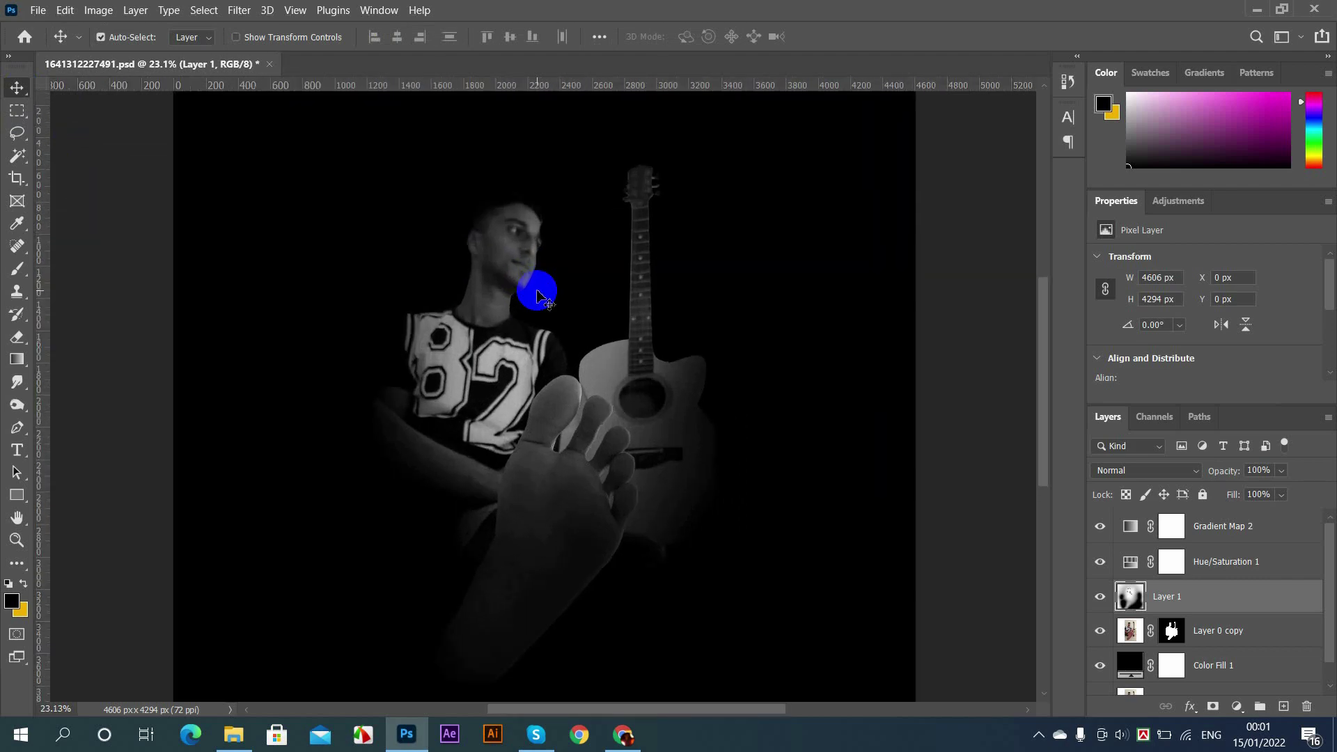
pyautogui.scroll(-3, 537, 289)
pyautogui.scroll(2, 526, 254)
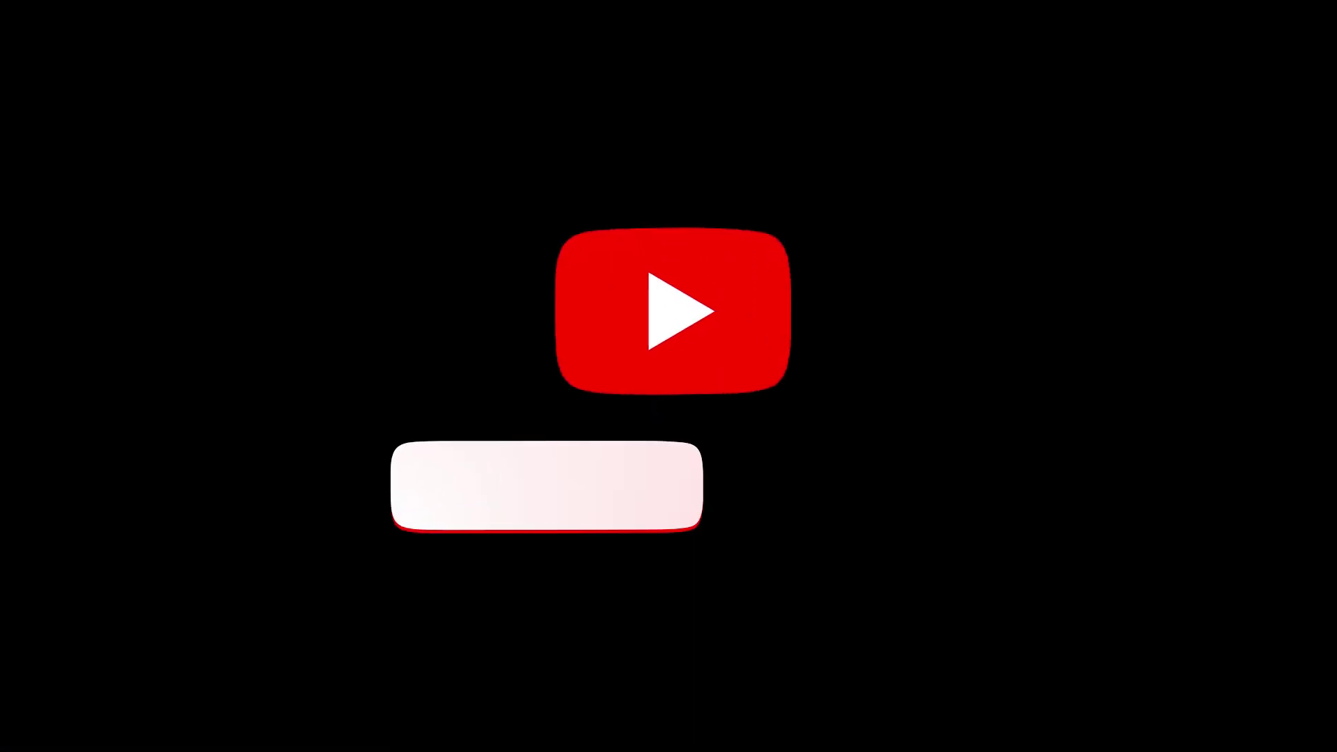